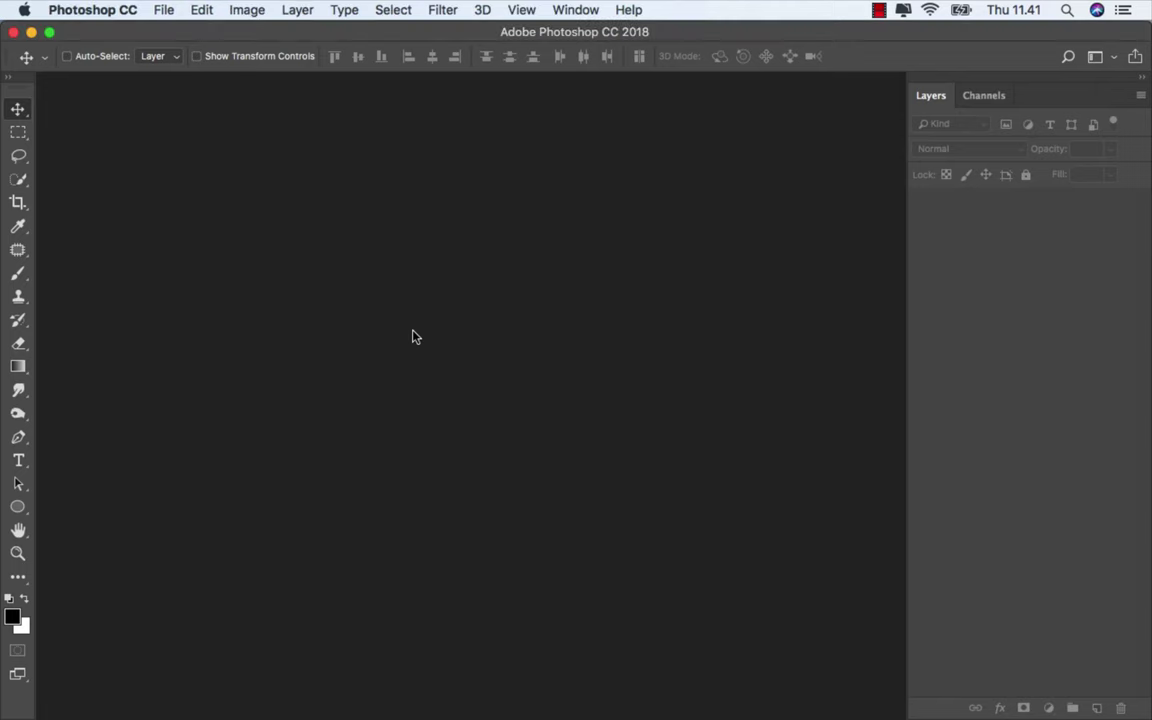
- Create a blank 6000 × 3725 px, 300 ppi document from the recent Custom preset
{"action": "left_click", "coordinate": [172, 12]}
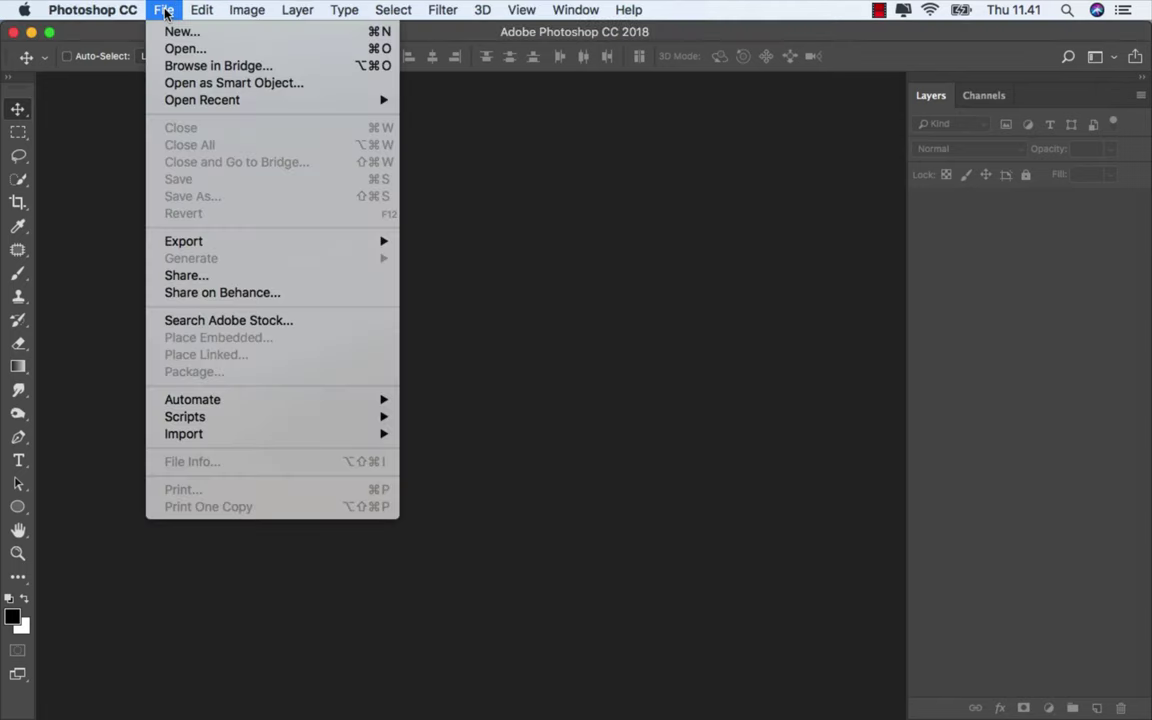
{"action": "left_click", "coordinate": [205, 33]}
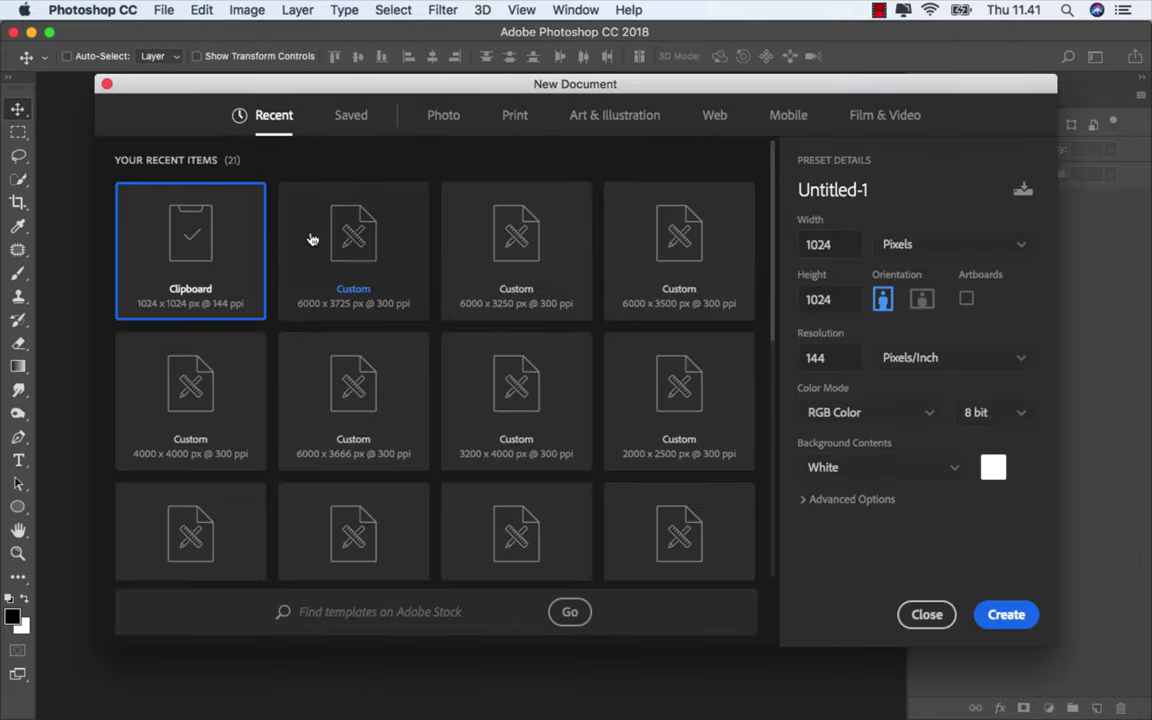
{"action": "left_click", "coordinate": [312, 240]}
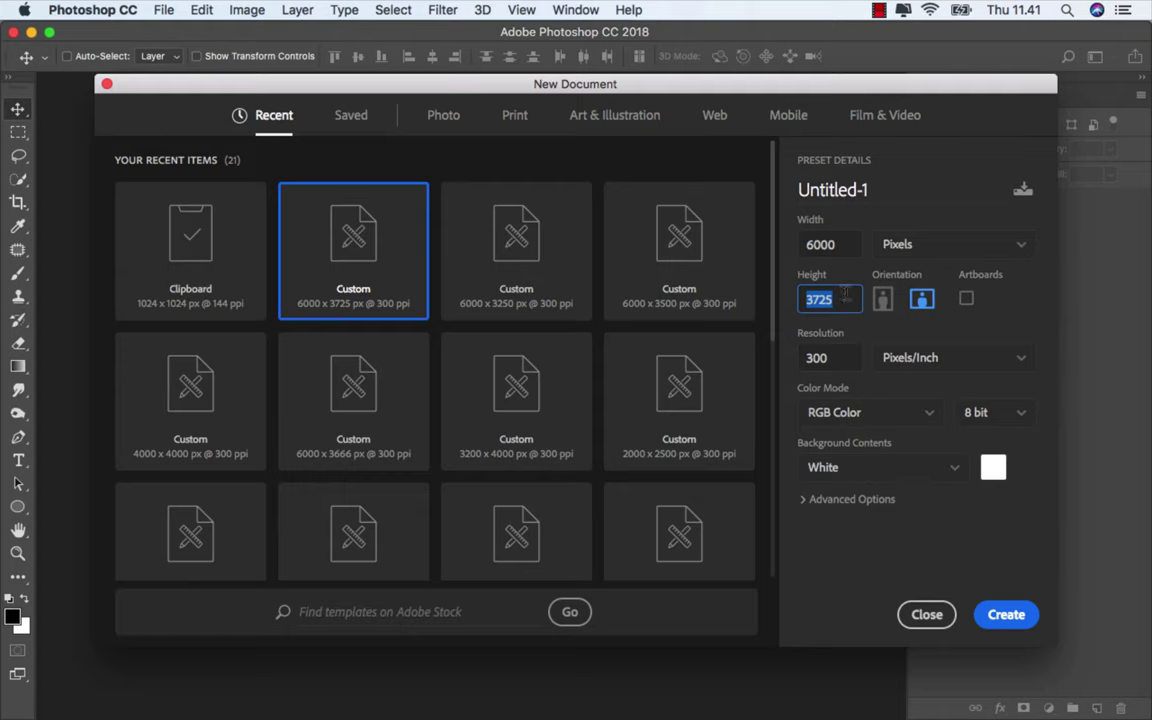
{"action": "left_click", "coordinate": [998, 612]}
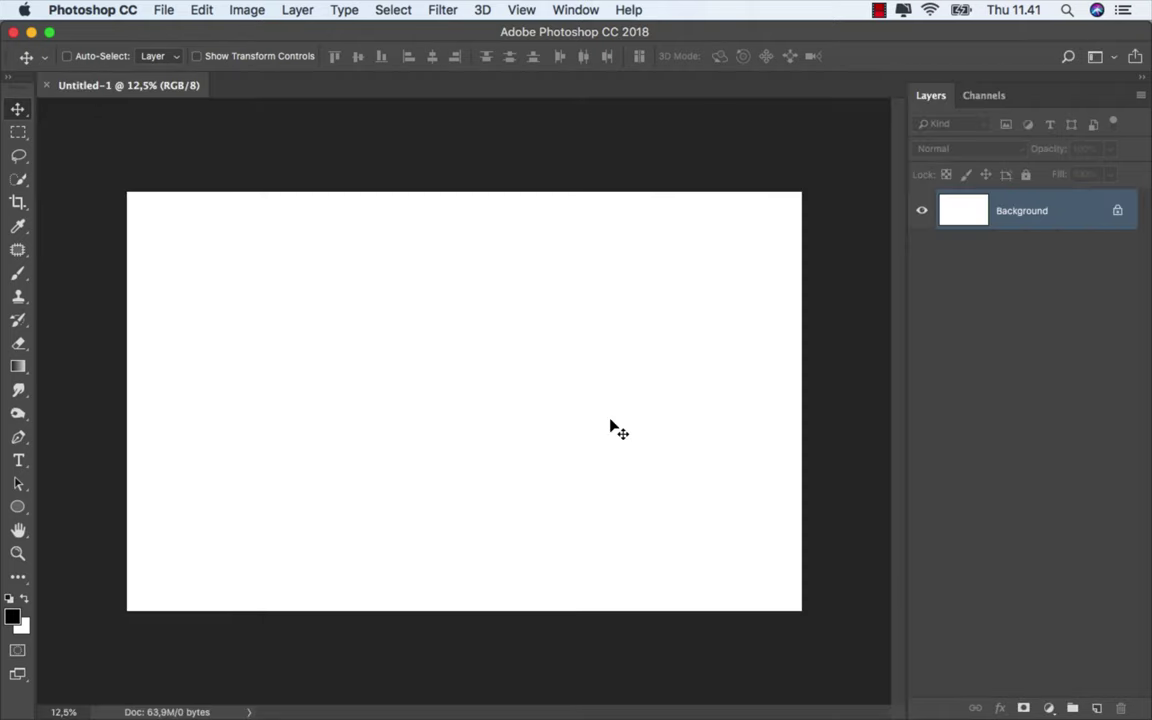
{"action": "scroll", "coordinate": [610, 426], "scroll_direction": "up", "scroll_amount": 2}
{"action": "scroll", "coordinate": [610, 426], "scroll_direction": "up", "scroll_amount": 2}
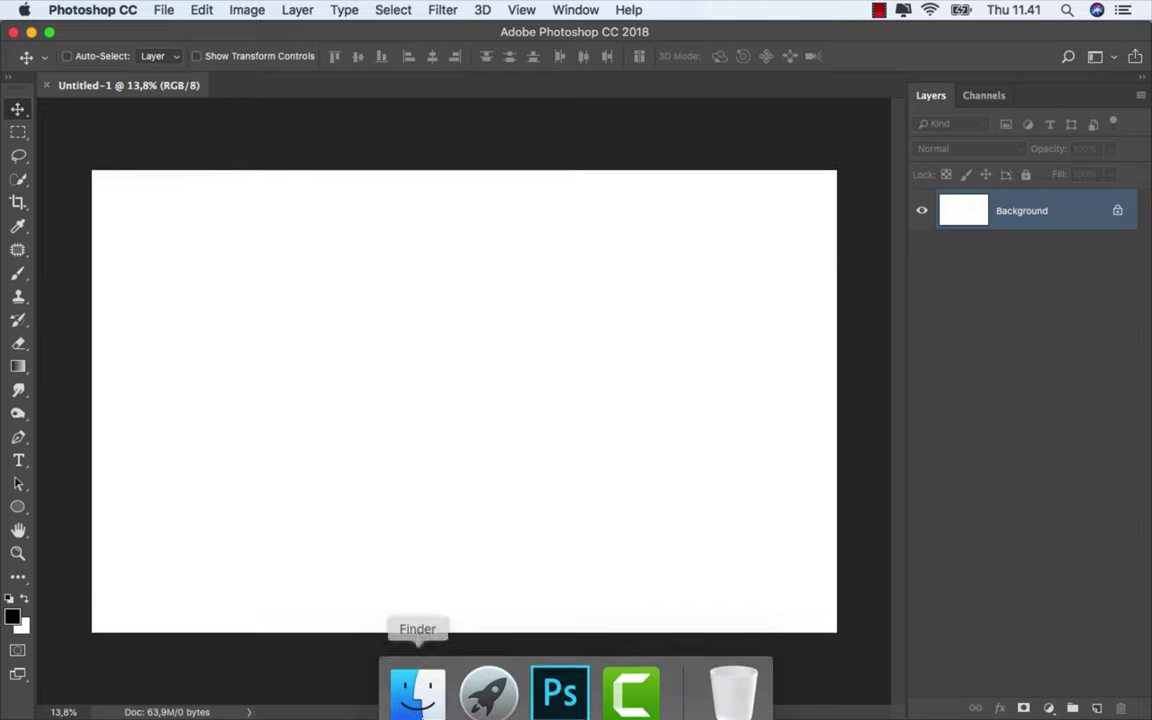
- Place the bear-1383980 photo from Finder and enlarge it to about 162%
{"action": "left_click", "coordinate": [419, 686]}
{"action": "left_click_drag", "start_coordinate": [195, 123], "coordinate": [442, 452]}
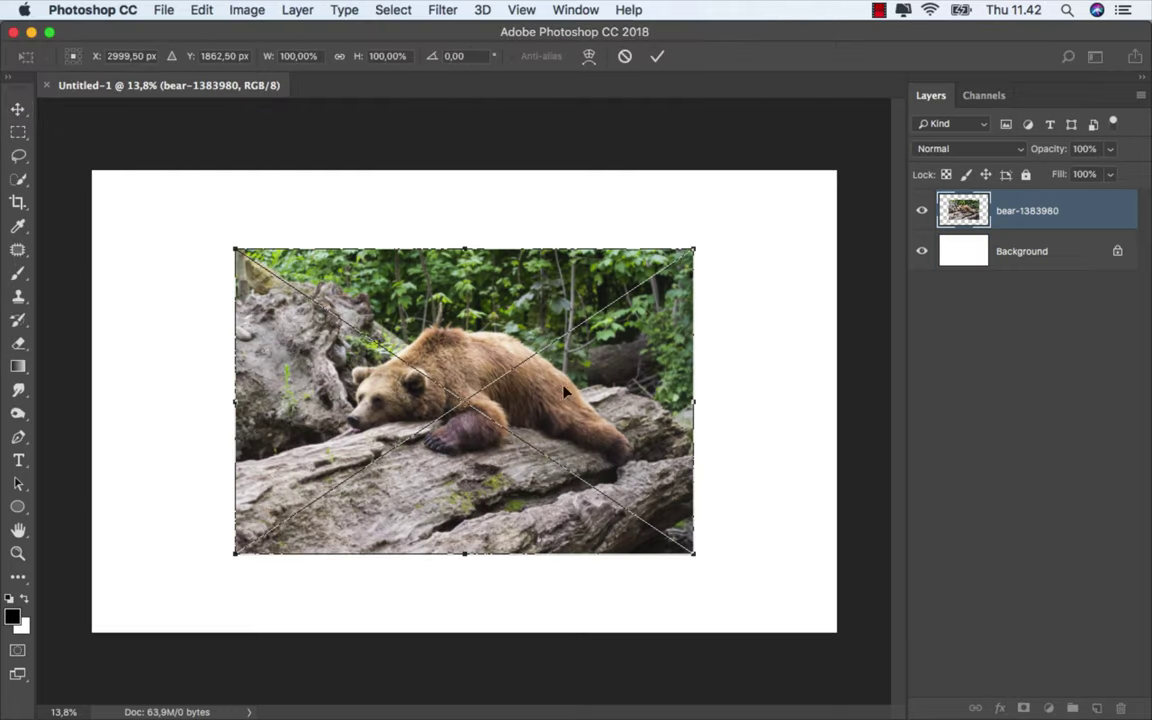
{"action": "left_click_drag", "start_coordinate": [698, 266], "coordinate": [810, 130]}
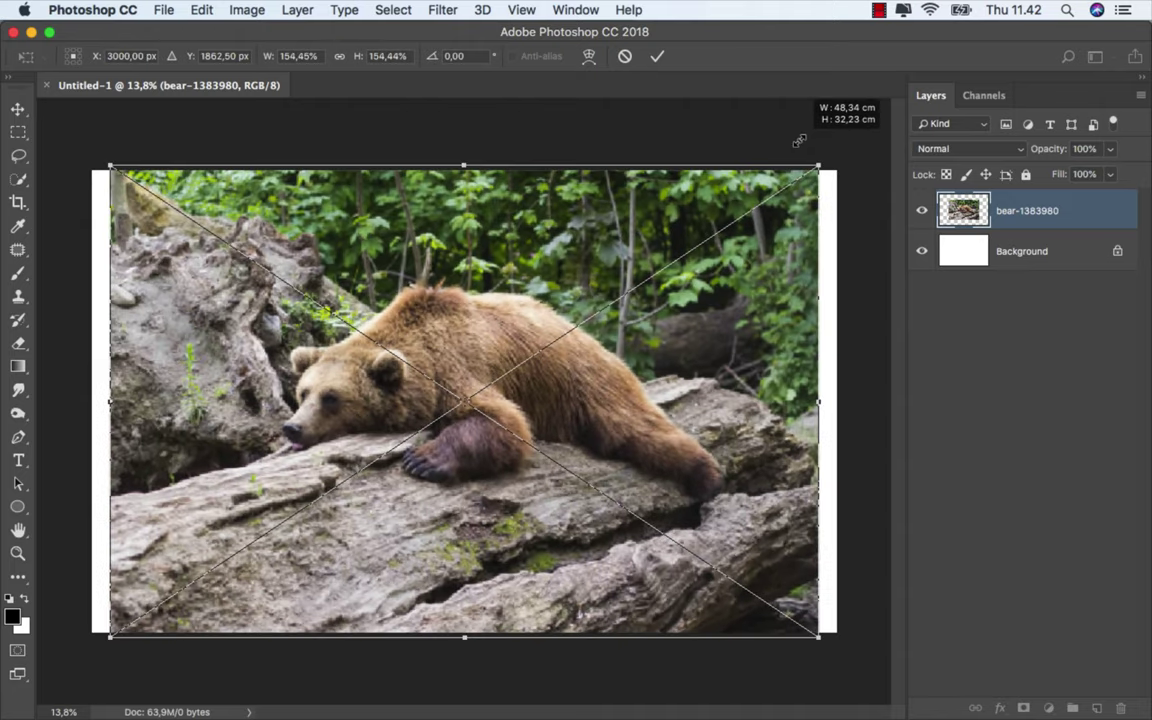
{"action": "left_click_drag", "start_coordinate": [810, 130], "coordinate": [815, 123]}
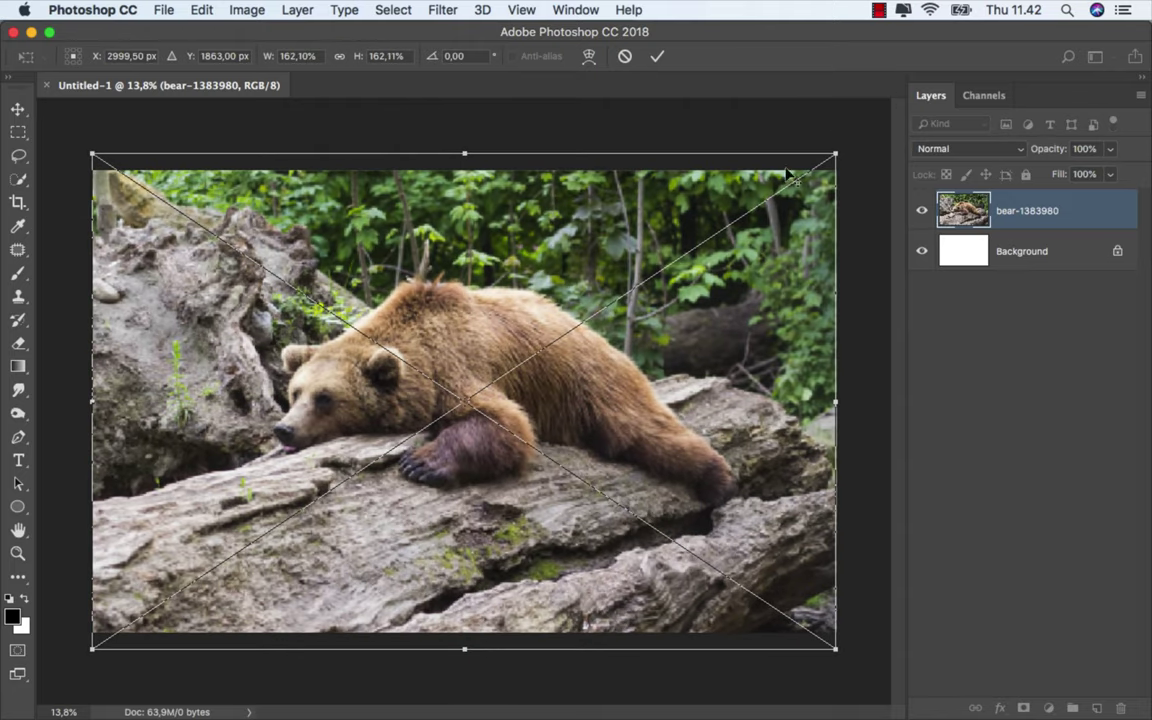
{"action": "scroll", "coordinate": [480, 345], "scroll_direction": "down", "scroll_amount": 1}
{"action": "scroll", "coordinate": [521, 381], "scroll_direction": "down", "scroll_amount": 1}
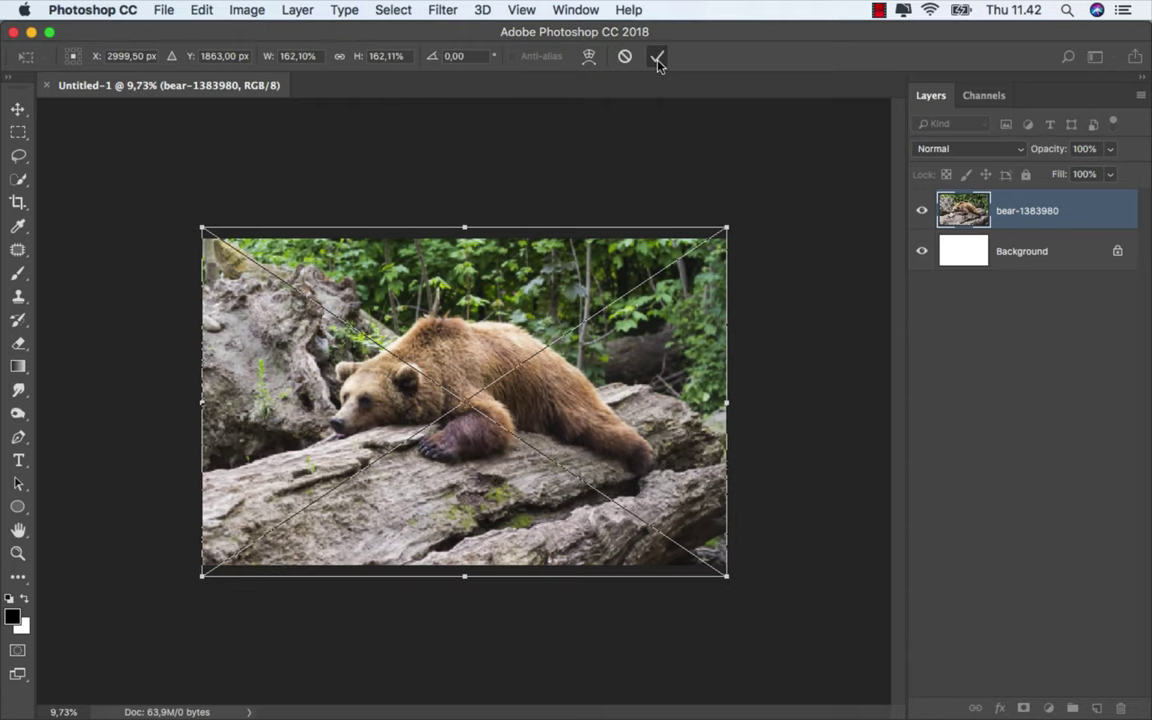
{"action": "key", "text": "Return"}
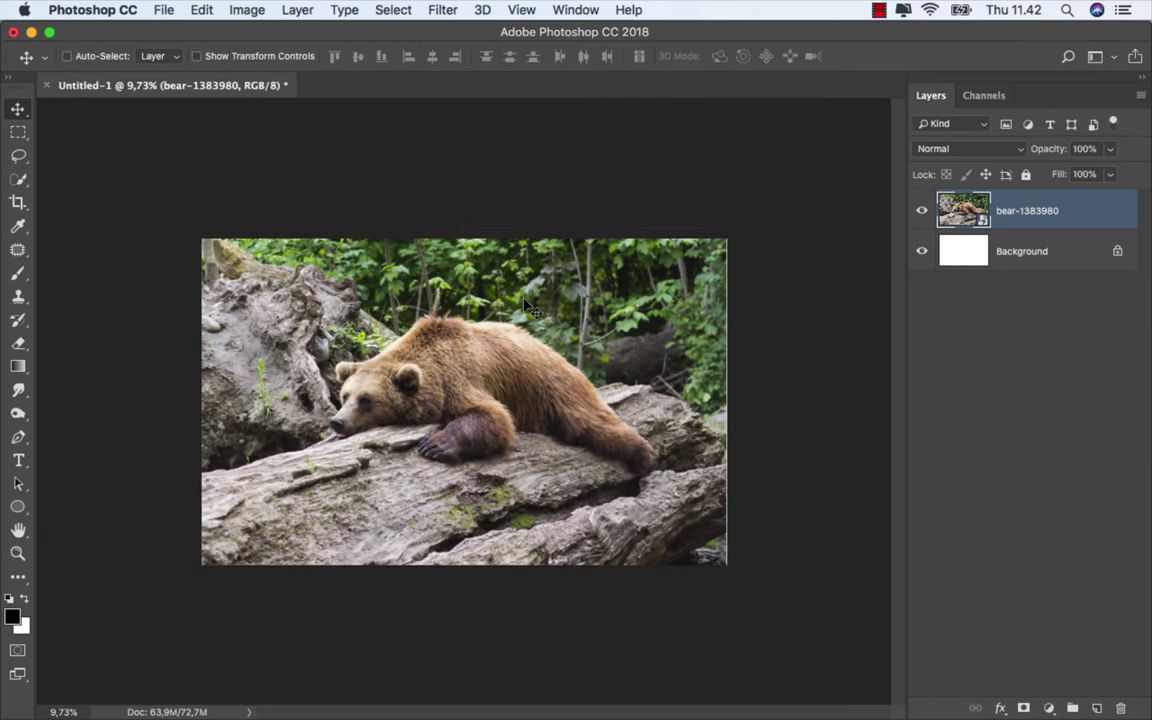
- Move the bear photo down to leave a white strip along the top
{"action": "left_click_drag", "start_coordinate": [508, 348], "coordinate": [502, 414]}
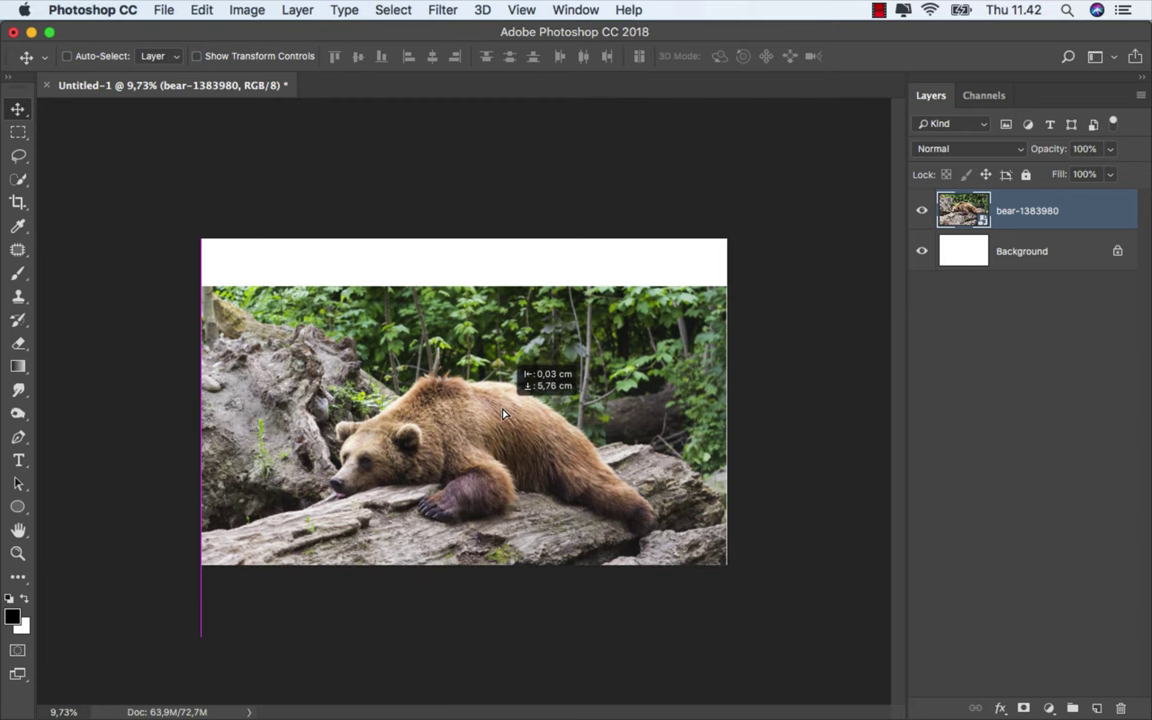
{"action": "left_click_drag", "start_coordinate": [503, 419], "coordinate": [503, 416]}
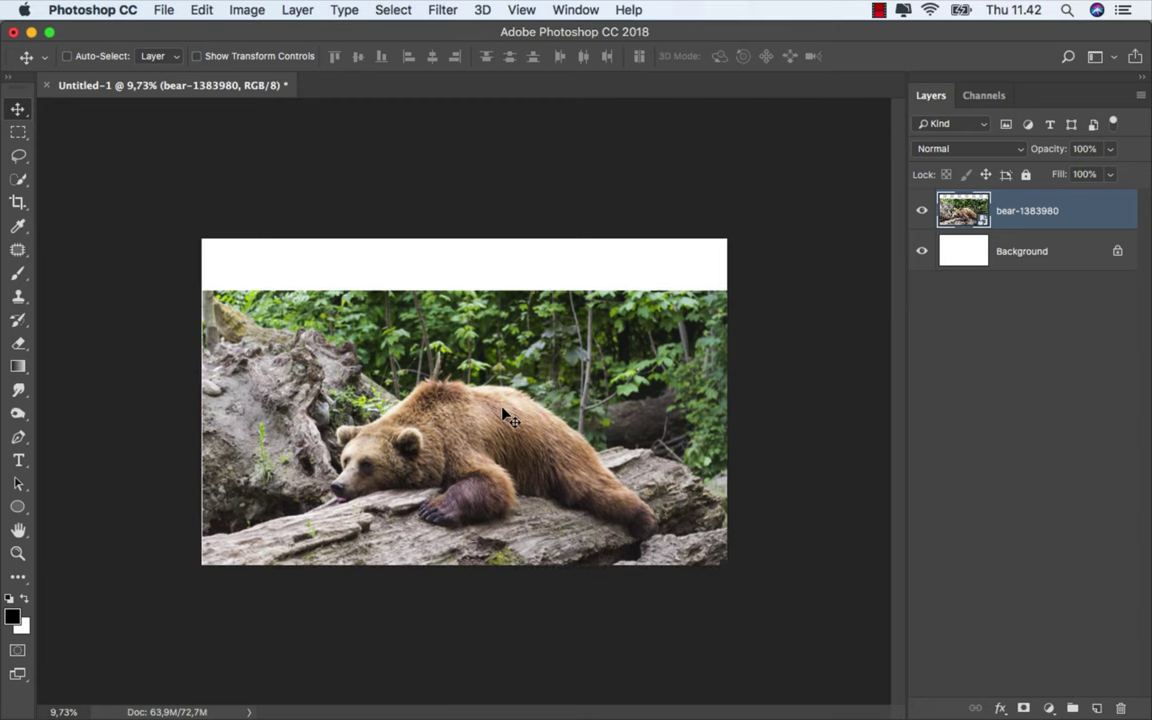
{"action": "scroll", "coordinate": [503, 416], "scroll_direction": "up", "scroll_amount": 2}
{"action": "scroll", "coordinate": [457, 484], "scroll_direction": "up", "scroll_amount": 3}
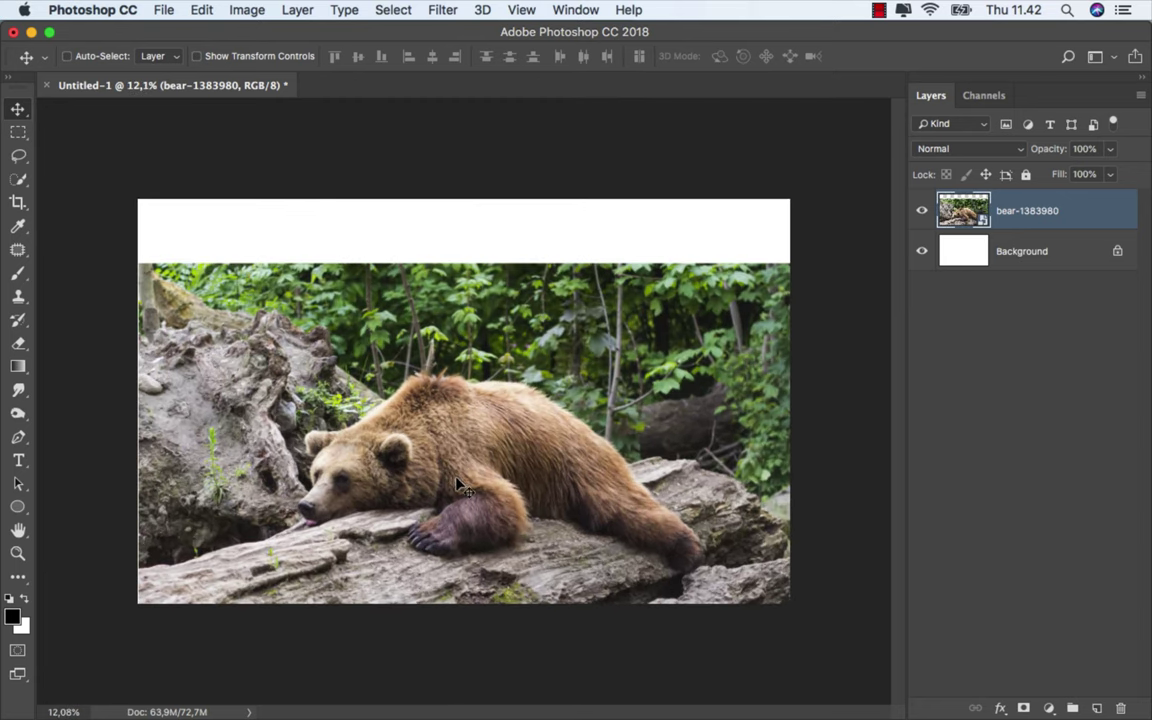
{"action": "scroll", "coordinate": [457, 482], "scroll_direction": "up", "scroll_amount": 2}
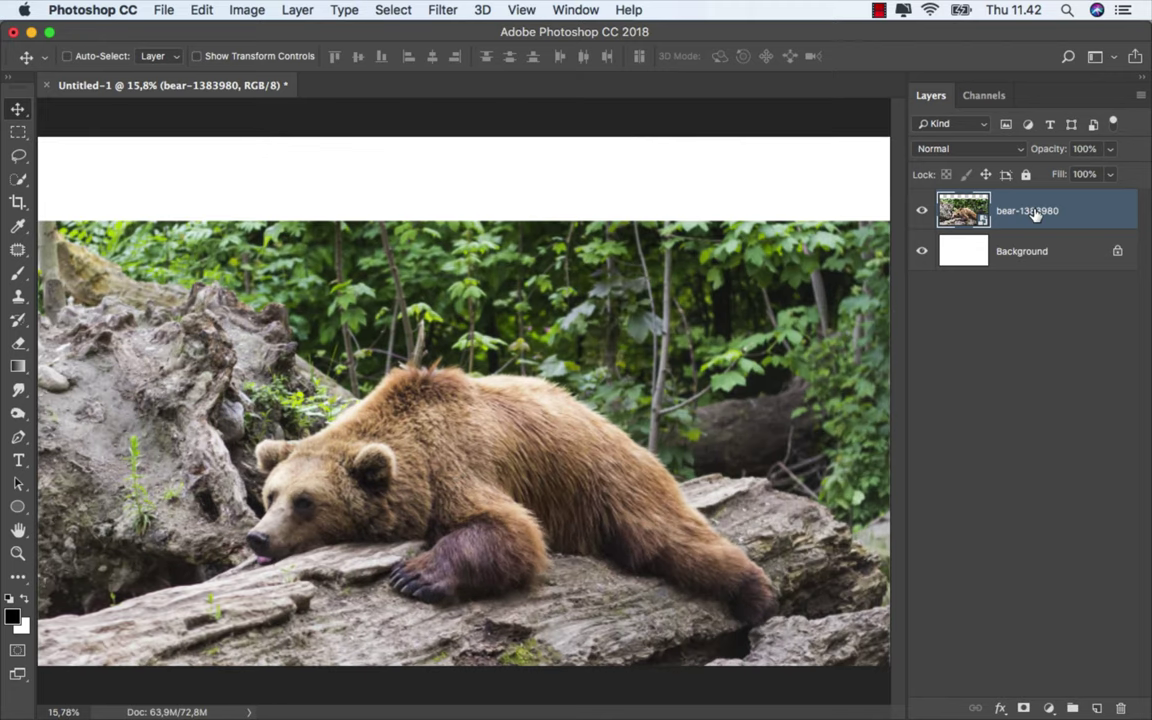
{"action": "right_click", "coordinate": [18, 437]}
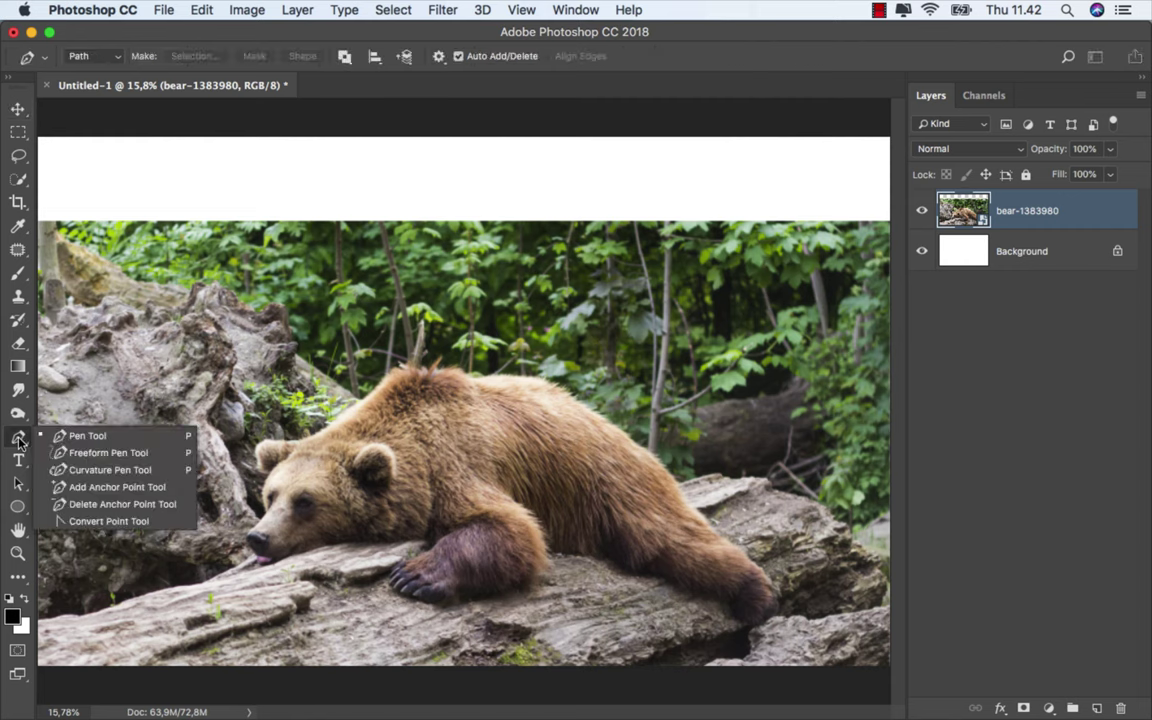
- With the Pen tool, trace from the log's left end up the bear's snout and head
{"action": "left_click", "coordinate": [70, 437]}
{"action": "scroll", "coordinate": [90, 560], "scroll_direction": "up", "scroll_amount": 3}
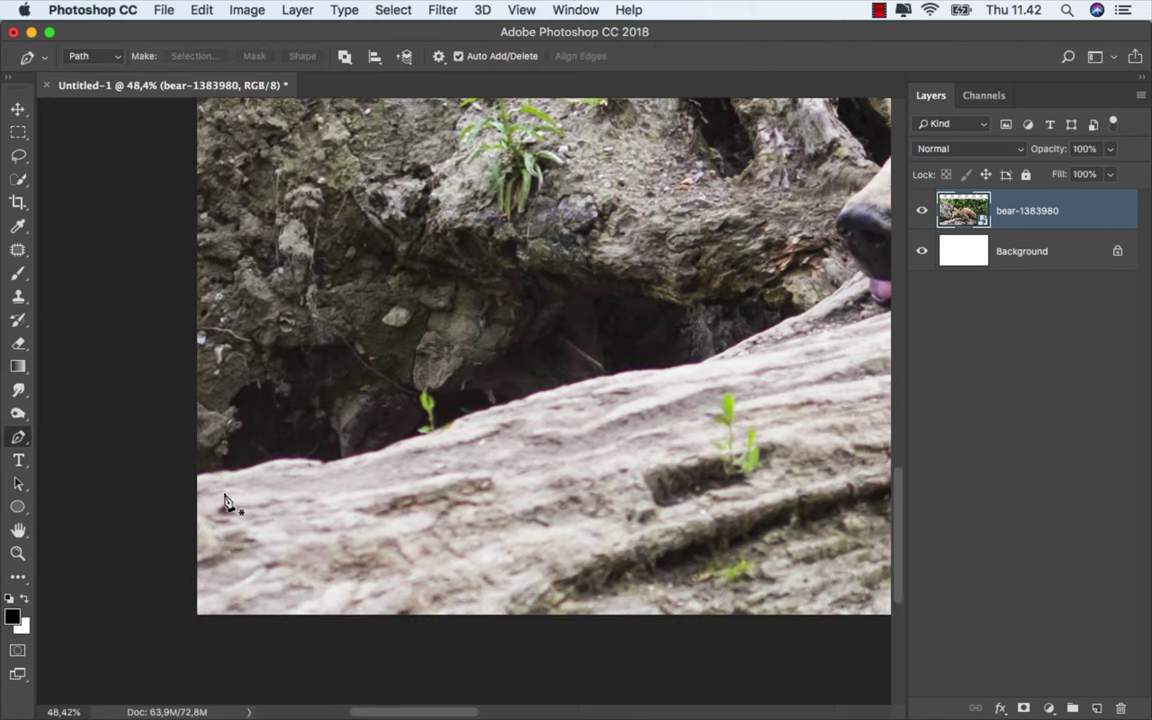
{"action": "scroll", "coordinate": [207, 497], "scroll_direction": "up", "scroll_amount": 2}
{"action": "left_click", "coordinate": [186, 477]}
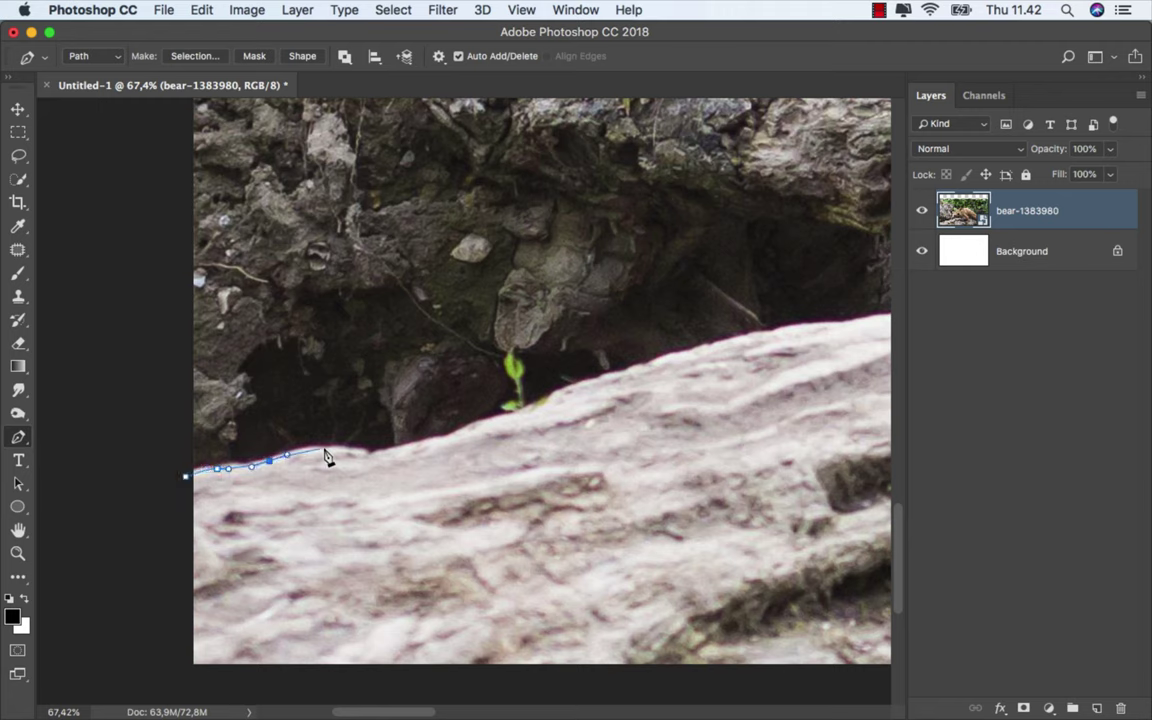
{"action": "mouse_move", "coordinate": [327, 458]}
{"action": "left_mouse_down"}
{"action": "mouse_move", "coordinate": [440, 452]}
{"action": "mouse_move", "coordinate": [632, 375]}
{"action": "mouse_move", "coordinate": [769, 343]}
{"action": "mouse_move", "coordinate": [249, 532]}
{"action": "mouse_move", "coordinate": [232, 598]}
{"action": "mouse_move", "coordinate": [407, 503]}
{"action": "mouse_move", "coordinate": [350, 330]}
{"action": "mouse_move", "coordinate": [446, 289]}
{"action": "left_mouse_up"}
{"action": "scroll", "coordinate": [437, 474], "scroll_direction": "up", "scroll_amount": 2}
{"action": "mouse_move", "coordinate": [524, 195]}
{"action": "left_mouse_down"}
{"action": "mouse_move", "coordinate": [437, 468]}
{"action": "mouse_move", "coordinate": [398, 547]}
{"action": "mouse_move", "coordinate": [373, 419]}
{"action": "mouse_move", "coordinate": [411, 313]}
{"action": "mouse_move", "coordinate": [380, 262]}
{"action": "left_mouse_up"}
{"action": "mouse_move", "coordinate": [380, 262]}
{"action": "left_mouse_down"}
{"action": "mouse_move", "coordinate": [373, 535]}
{"action": "mouse_move", "coordinate": [302, 580]}
{"action": "mouse_move", "coordinate": [273, 460]}
{"action": "mouse_move", "coordinate": [337, 393]}
{"action": "mouse_move", "coordinate": [545, 401]}
{"action": "mouse_move", "coordinate": [350, 545]}
{"action": "mouse_move", "coordinate": [391, 560]}
{"action": "mouse_move", "coordinate": [712, 327]}
{"action": "mouse_move", "coordinate": [753, 257]}
{"action": "mouse_move", "coordinate": [309, 586]}
{"action": "mouse_move", "coordinate": [352, 506]}
{"action": "left_mouse_up"}
{"action": "scroll", "coordinate": [352, 506], "scroll_direction": "down", "scroll_amount": 2}
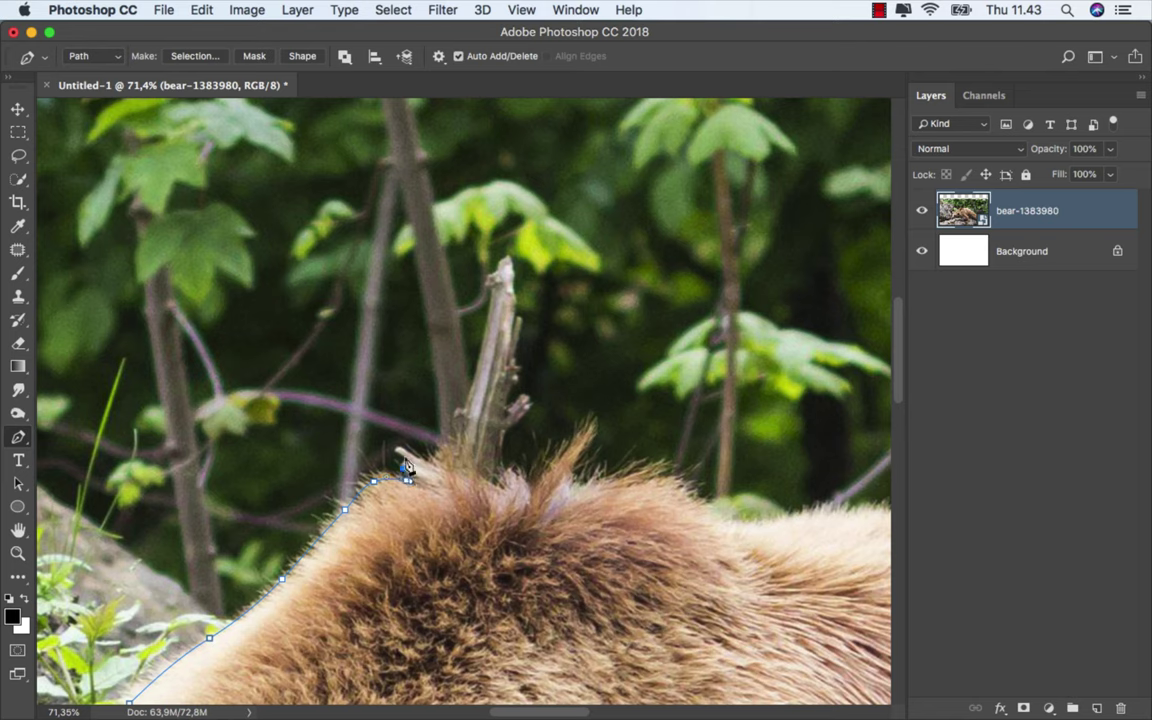
{"action": "key", "text": "ctrl+z"}
- Continue the path along the bear's back fur and down its hindquarters to the log
{"action": "mouse_move", "coordinate": [468, 457]}
{"action": "left_mouse_down"}
{"action": "mouse_move", "coordinate": [514, 470]}
{"action": "mouse_move", "coordinate": [594, 422]}
{"action": "mouse_move", "coordinate": [605, 483]}
{"action": "left_mouse_up"}
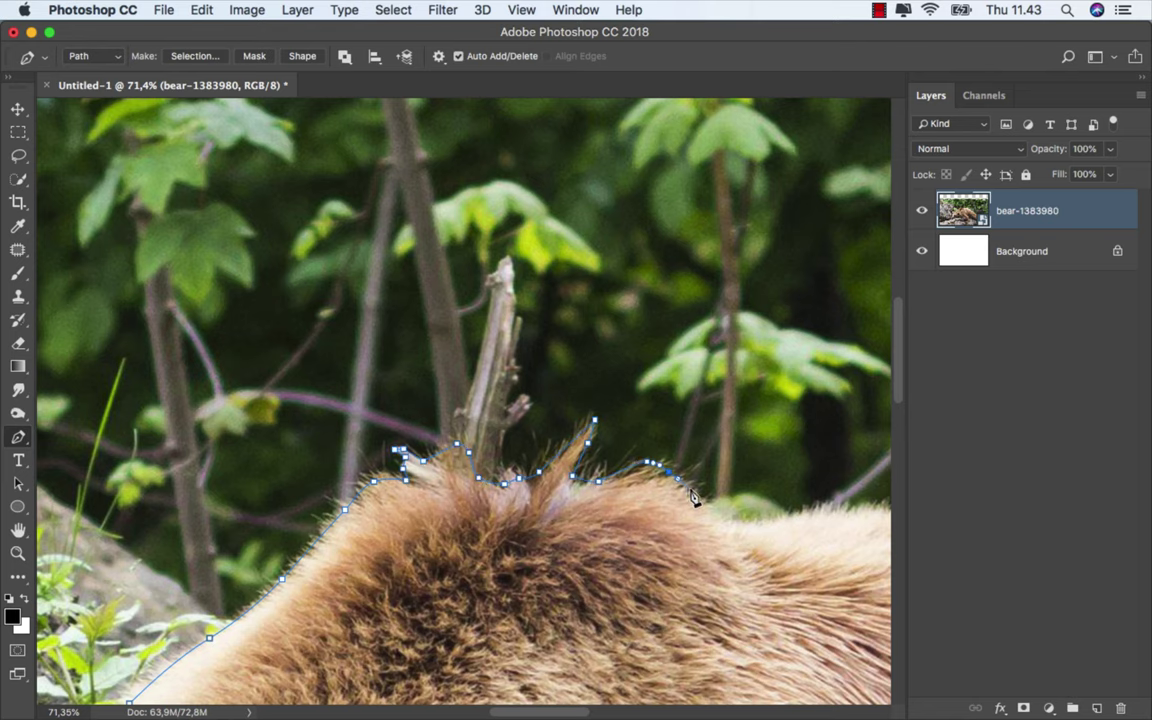
{"action": "left_click_drag", "start_coordinate": [797, 514], "coordinate": [283, 432]}
{"action": "scroll", "coordinate": [330, 420], "scroll_direction": "down", "scroll_amount": 1}
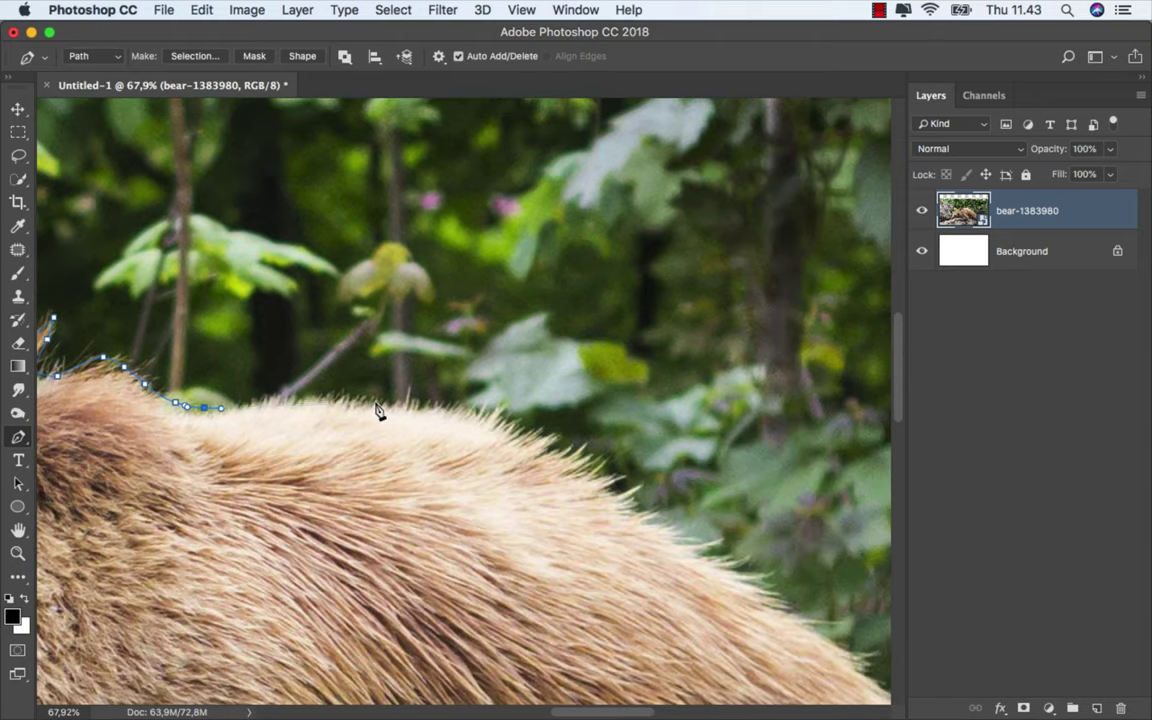
{"action": "left_click", "coordinate": [568, 440]}
{"action": "left_click_drag", "start_coordinate": [704, 552], "coordinate": [206, 257]}
{"action": "left_click_drag", "start_coordinate": [343, 347], "coordinate": [686, 548]}
{"action": "left_click", "coordinate": [691, 546]}
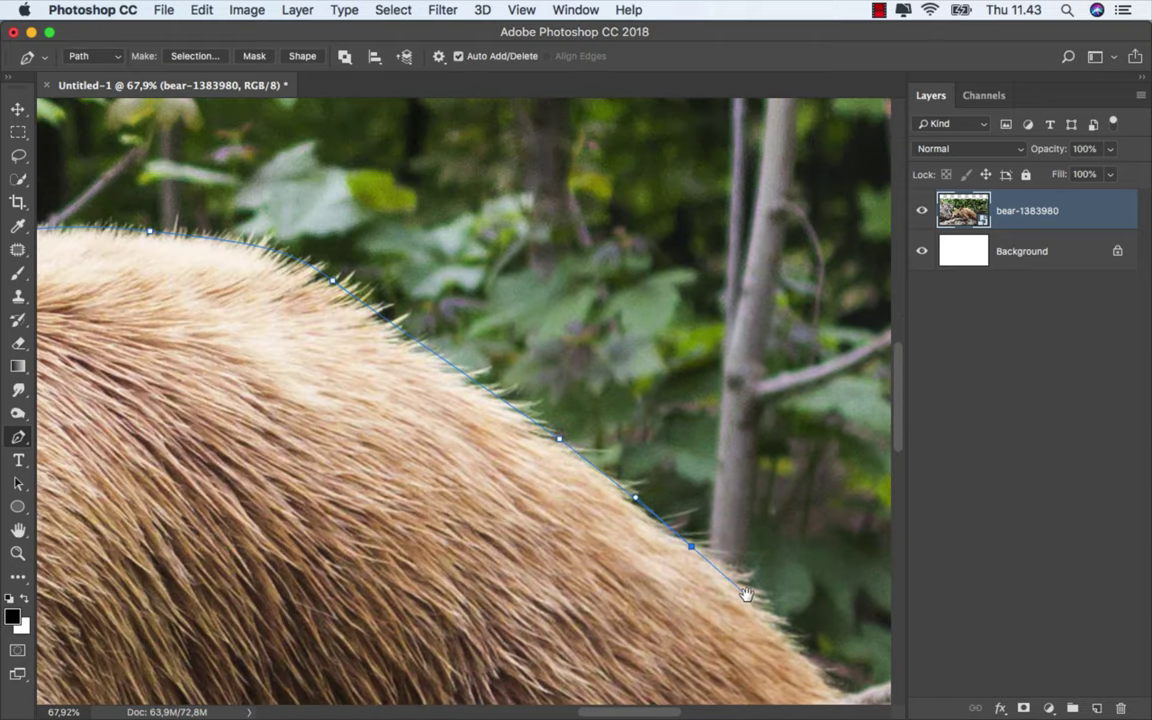
{"action": "left_click_drag", "start_coordinate": [746, 594], "coordinate": [309, 386]}
{"action": "left_click", "coordinate": [406, 489]}
- Add anchors along the log's top edge past the bear
{"action": "left_click_drag", "start_coordinate": [561, 448], "coordinate": [581, 450]}
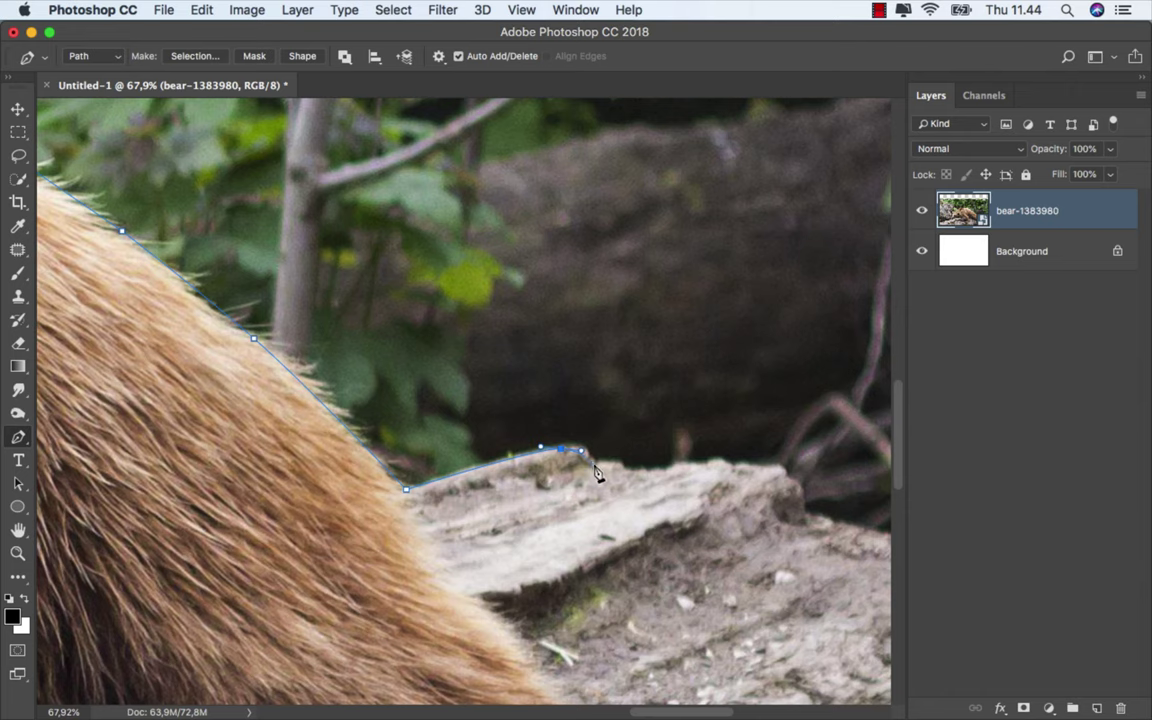
{"action": "left_click", "coordinate": [593, 463]}
{"action": "left_click", "coordinate": [614, 465]}
{"action": "left_click", "coordinate": [654, 472]}
{"action": "left_click", "coordinate": [676, 466]}
{"action": "left_click", "coordinate": [733, 467]}
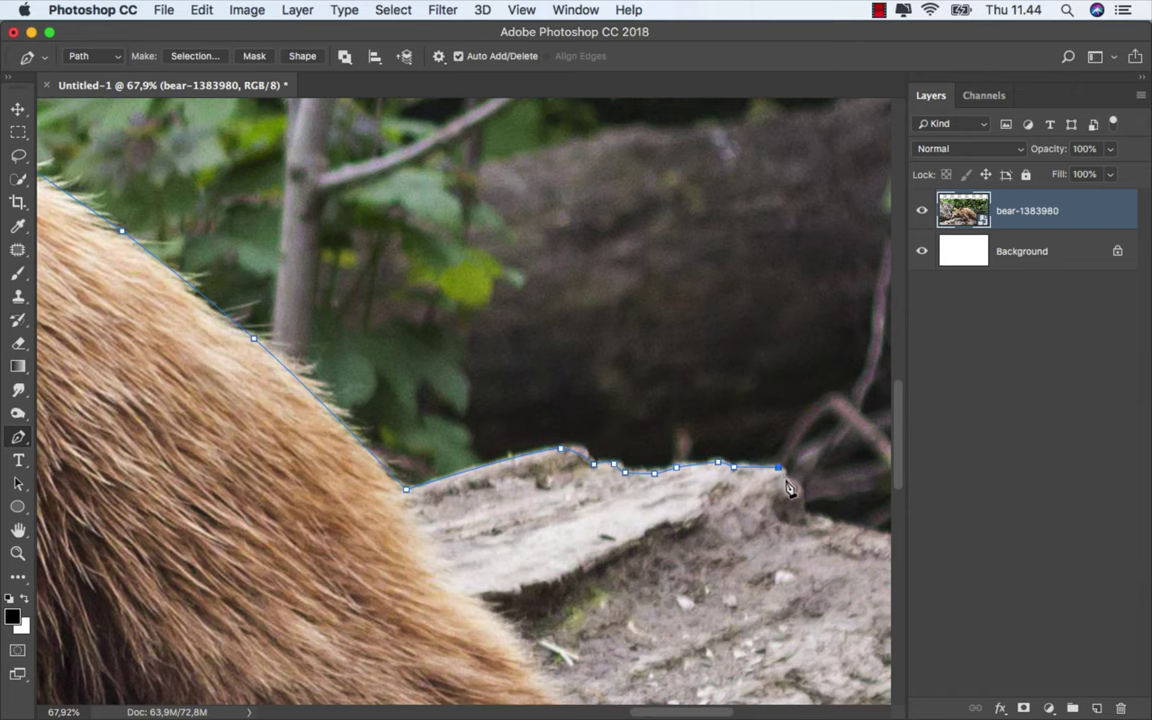
- Extend the path further along the log edge
{"action": "left_click_drag", "start_coordinate": [815, 527], "coordinate": [335, 445]}
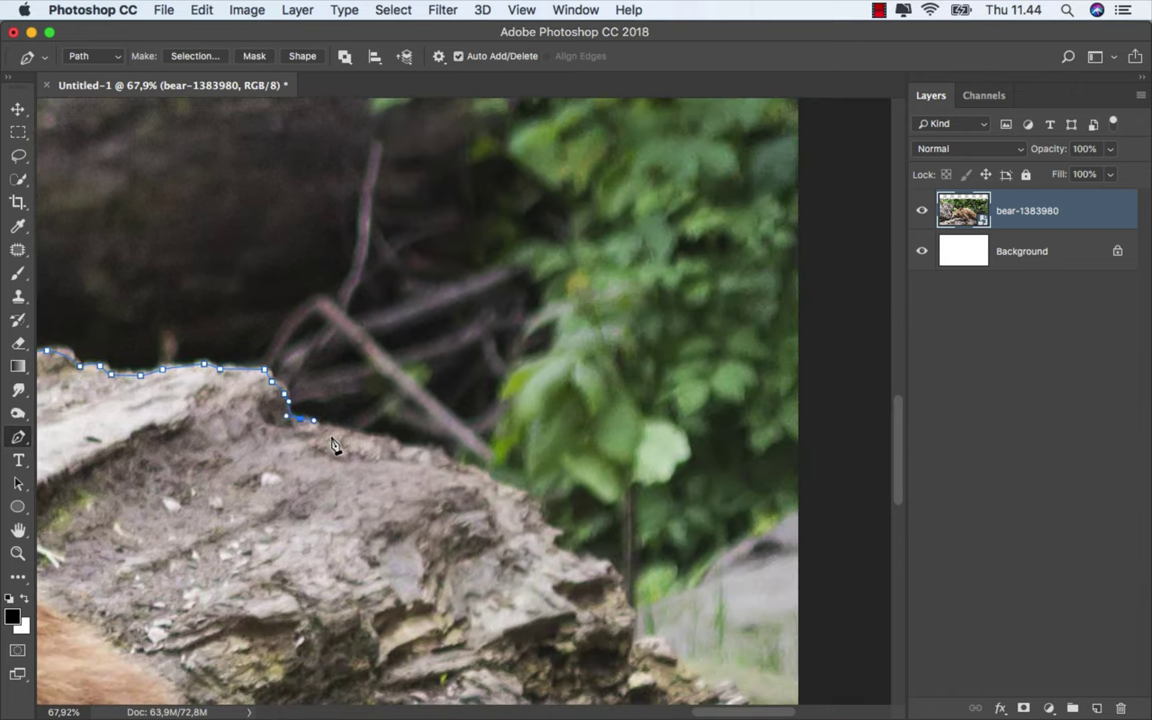
{"action": "left_click", "coordinate": [451, 459]}
{"action": "left_click", "coordinate": [488, 477]}
{"action": "left_click", "coordinate": [535, 500]}
{"action": "left_click", "coordinate": [544, 519]}
{"action": "left_click", "coordinate": [559, 531]}
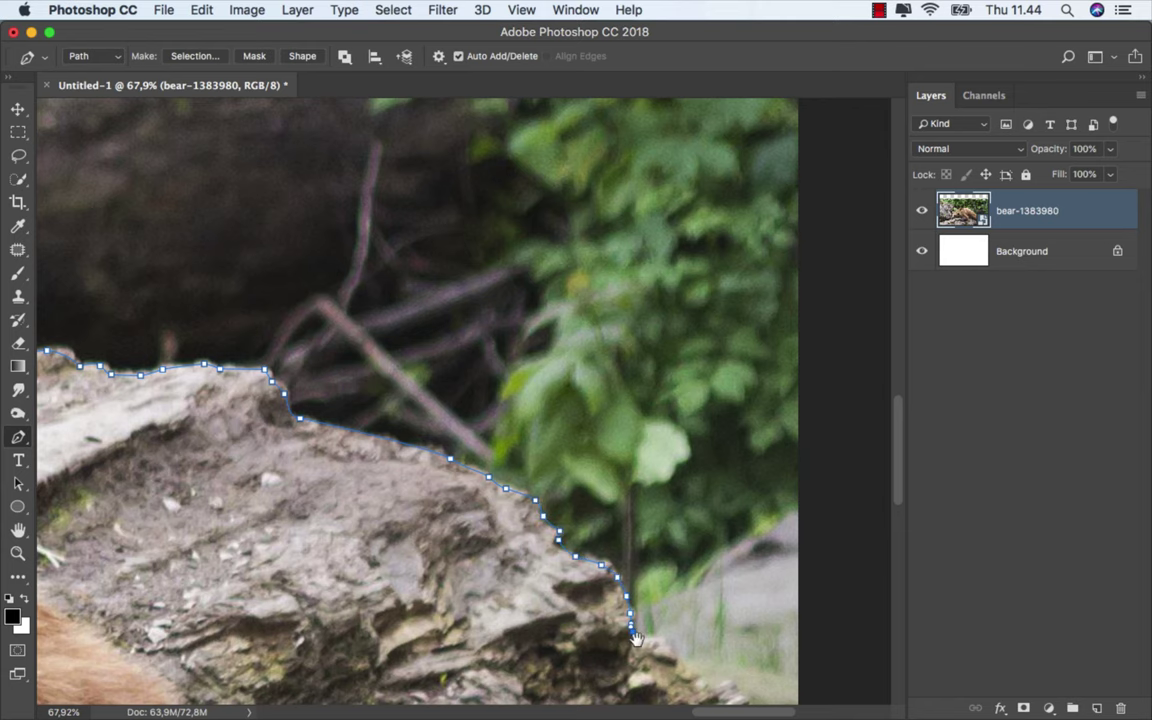
{"action": "scroll", "coordinate": [635, 637], "scroll_direction": "down", "scroll_amount": 3}
{"action": "scroll", "coordinate": [500, 450], "scroll_direction": "up", "scroll_amount": 2}
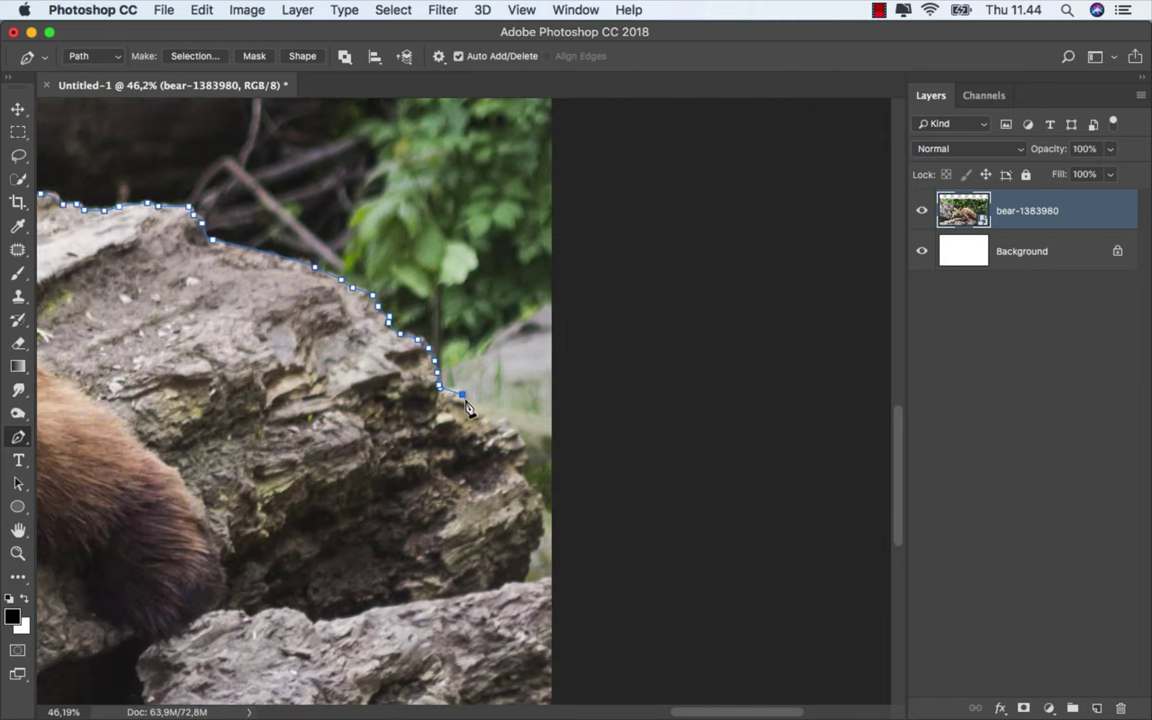
- Trace the rock's upper edge and down the log's right edge to its lower-right corner
{"action": "left_click", "coordinate": [469, 407]}
{"action": "left_click", "coordinate": [488, 420]}
{"action": "left_click", "coordinate": [506, 424]}
{"action": "left_click", "coordinate": [527, 483]}
{"action": "left_click", "coordinate": [537, 502]}
{"action": "left_click", "coordinate": [539, 520]}
{"action": "left_click", "coordinate": [529, 556]}
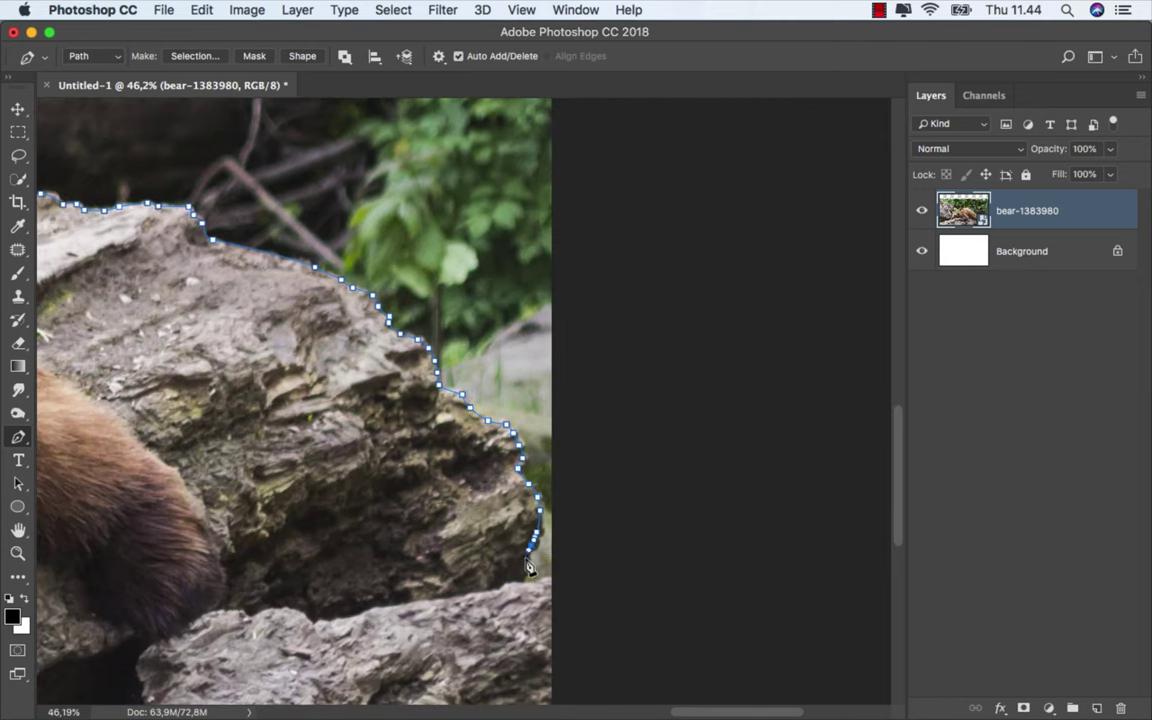
{"action": "left_click", "coordinate": [524, 582]}
- Zoom out and add an anchor below the log, curving the path leftward
{"action": "scroll", "coordinate": [565, 584], "scroll_direction": "down", "scroll_amount": 3}
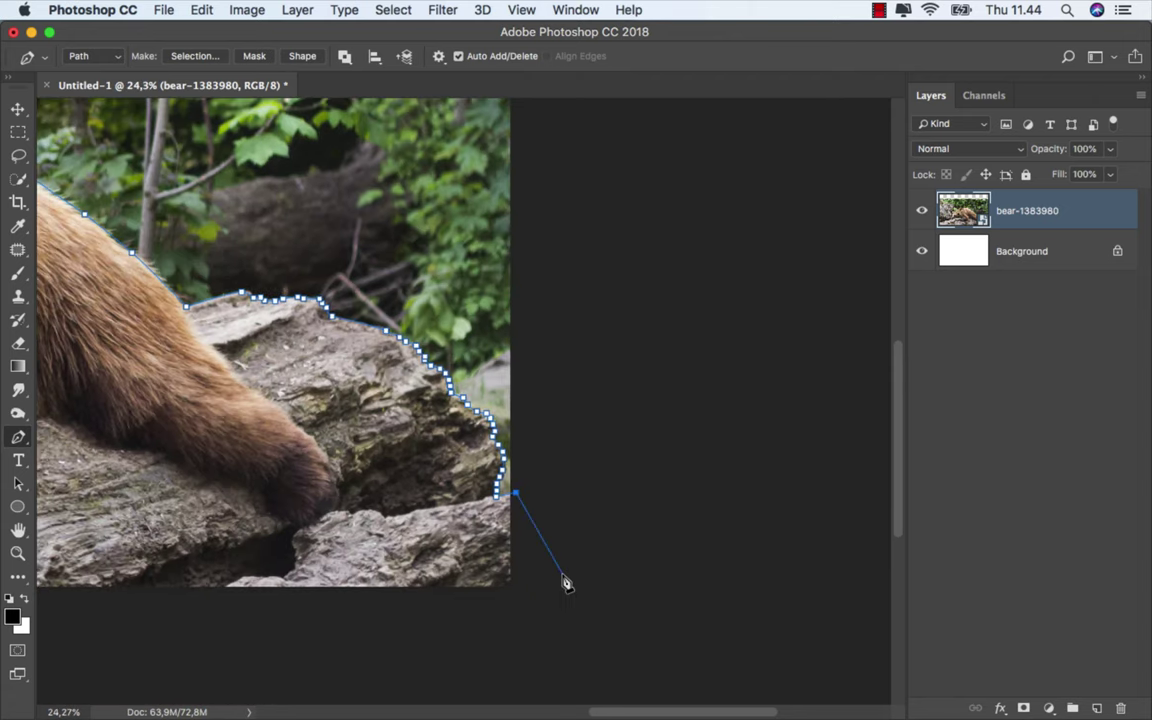
{"action": "scroll", "coordinate": [638, 545], "scroll_direction": "down", "scroll_amount": 1}
{"action": "scroll", "coordinate": [643, 553], "scroll_direction": "down", "scroll_amount": 1}
{"action": "scroll", "coordinate": [644, 557], "scroll_direction": "down", "scroll_amount": 1}
{"action": "scroll", "coordinate": [643, 555], "scroll_direction": "down", "scroll_amount": 1}
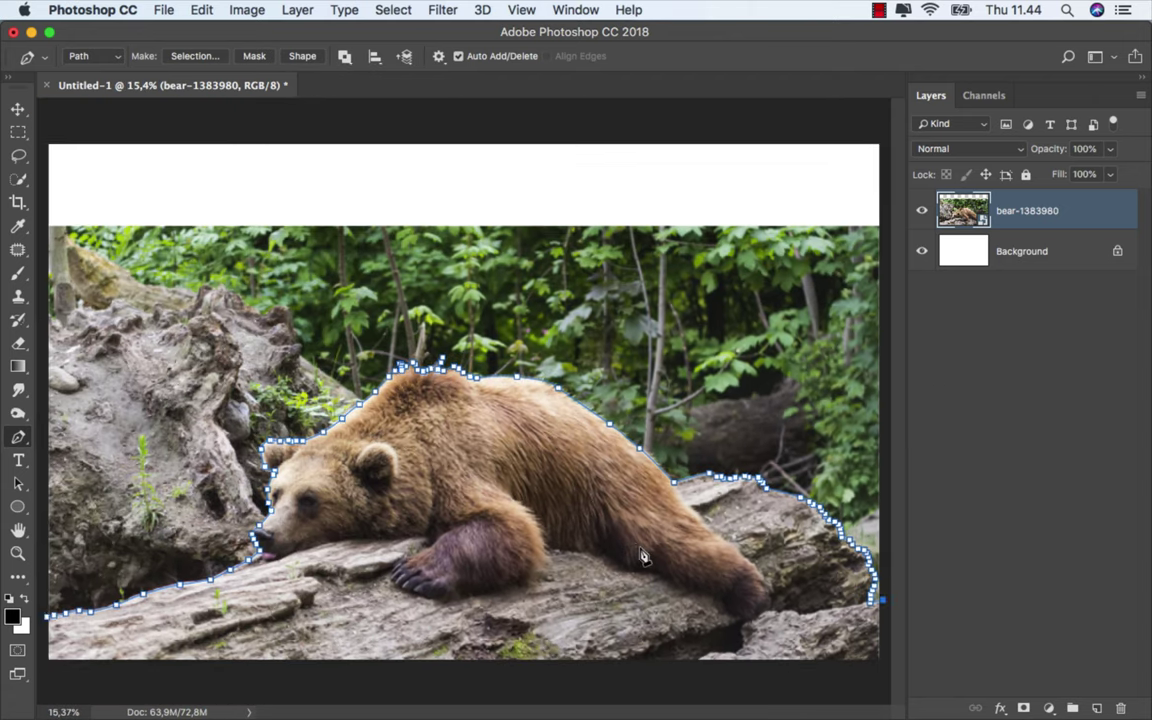
{"action": "scroll", "coordinate": [643, 555], "scroll_direction": "down", "scroll_amount": 1}
{"action": "left_click_drag", "start_coordinate": [855, 663], "coordinate": [78, 653]}
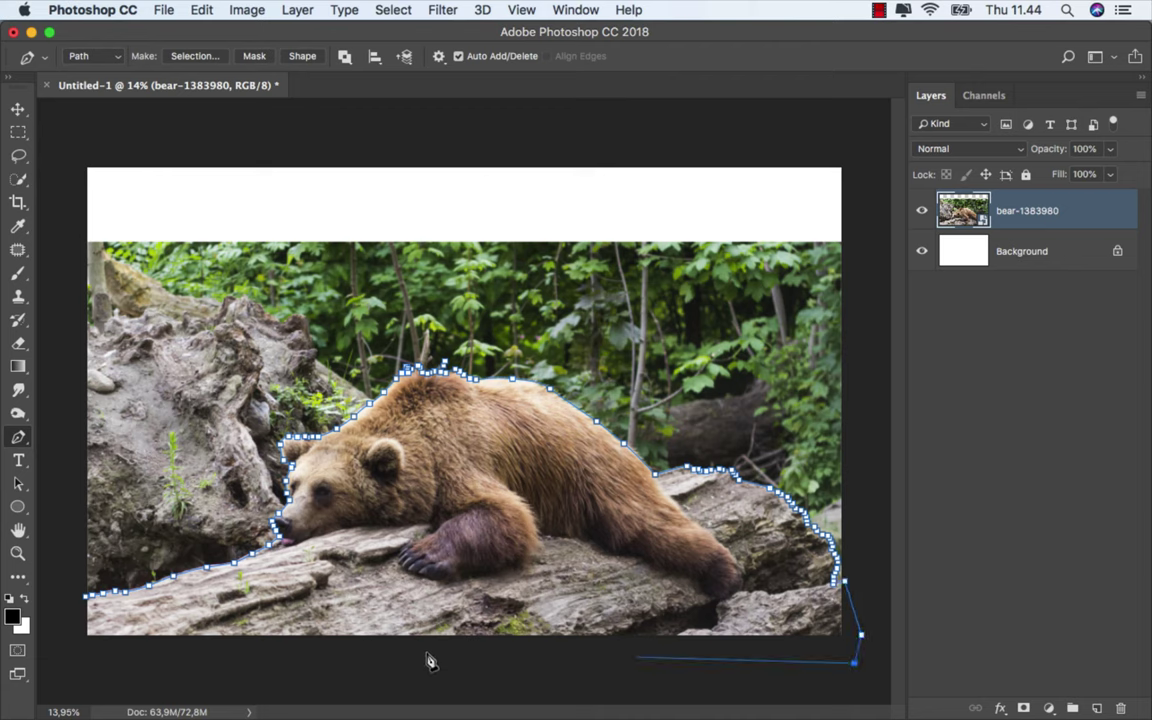
- Close the path, make it a selection, and add a layer mask to the bear layer
{"action": "left_click", "coordinate": [85, 605]}
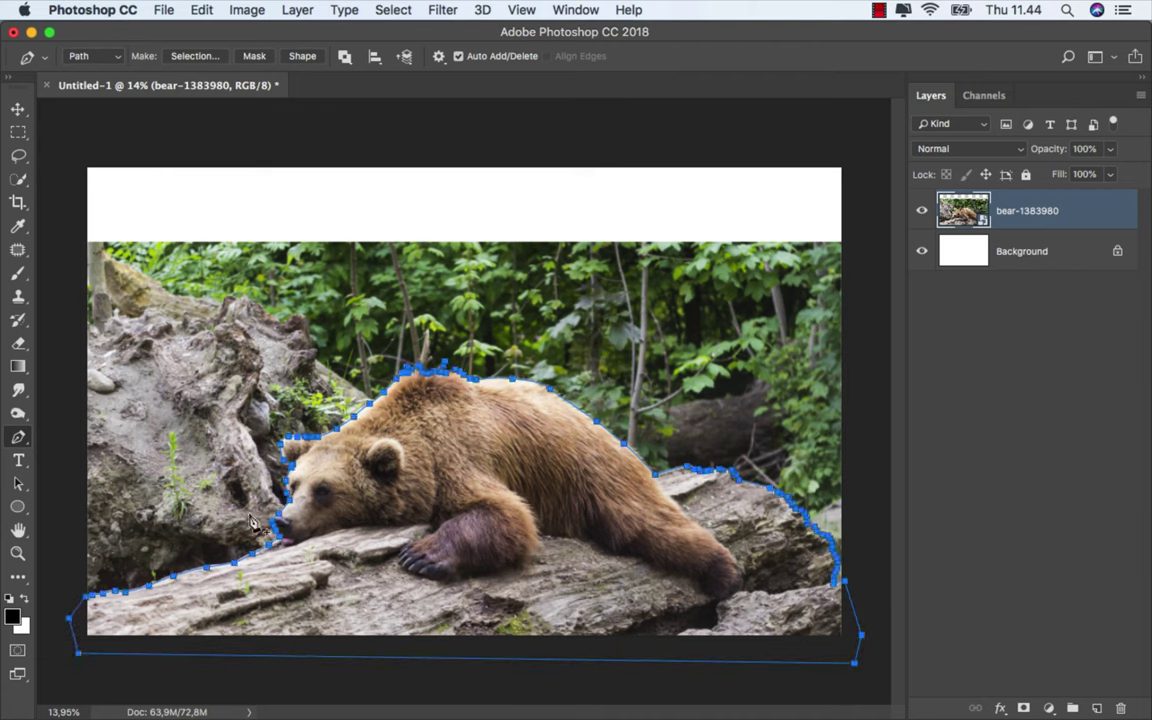
{"action": "right_click", "coordinate": [444, 452]}
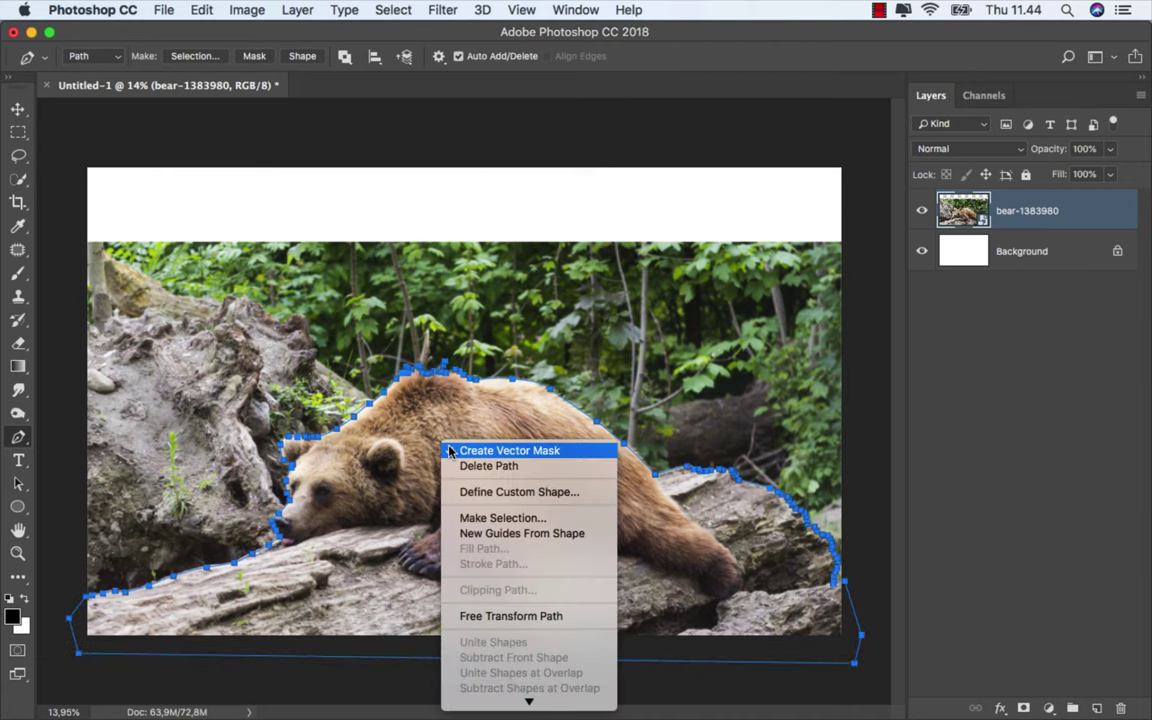
{"action": "left_click", "coordinate": [501, 516]}
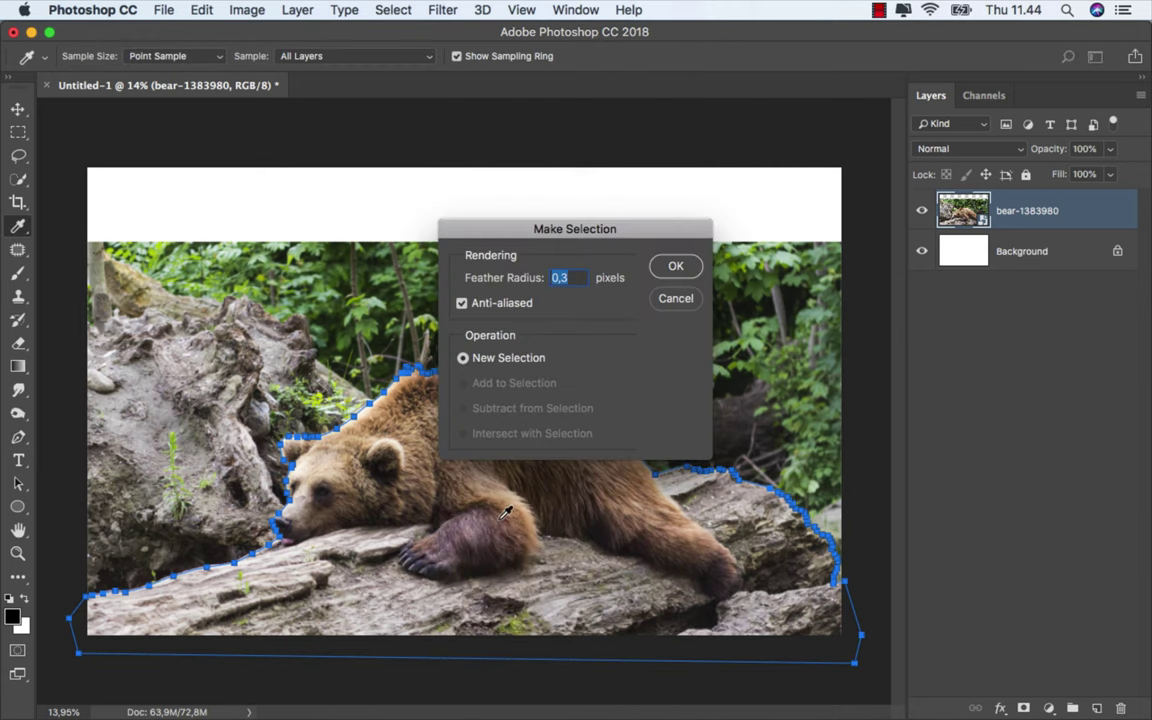
{"action": "left_click", "coordinate": [673, 270]}
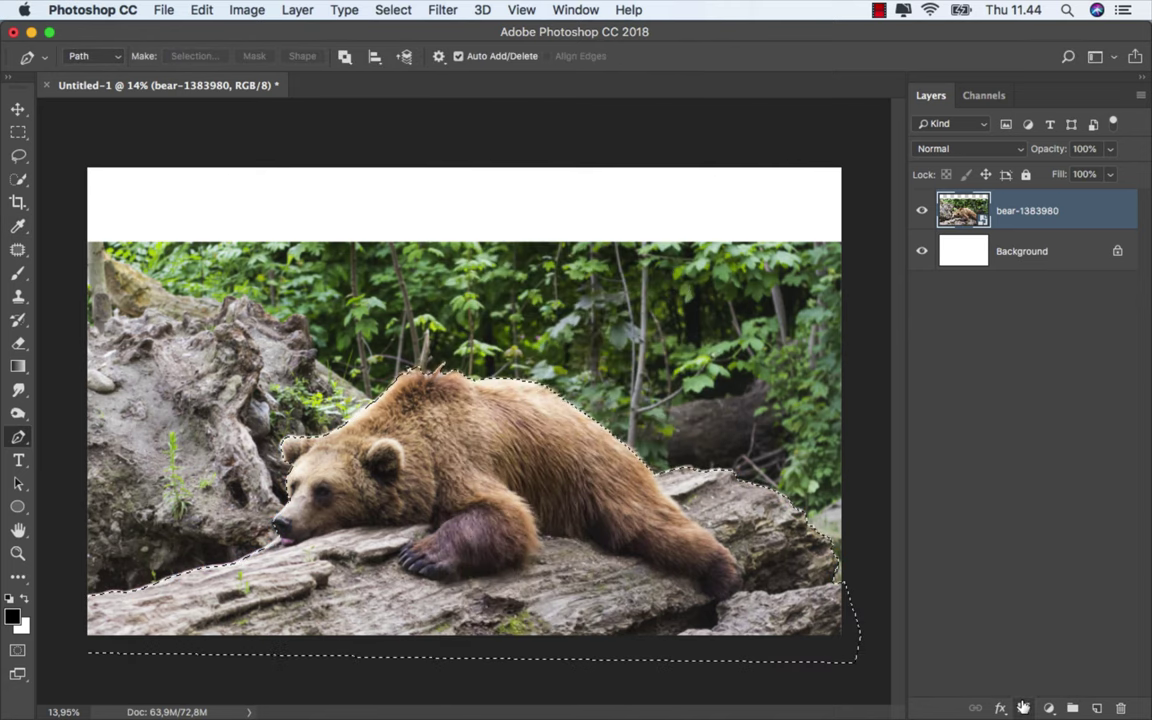
{"action": "left_click", "coordinate": [1023, 707]}
{"action": "right_click", "coordinate": [1013, 210]}
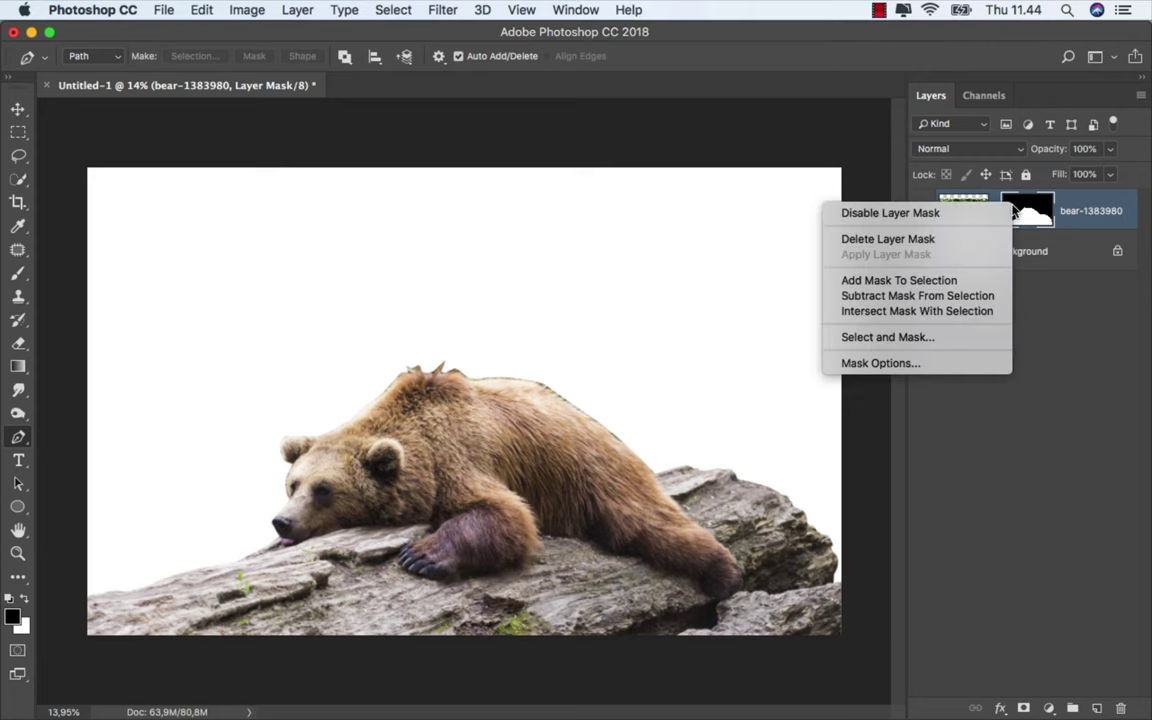
- Open Select and Mask and set the Refine Edge brush to 25 px
{"action": "left_click", "coordinate": [977, 340]}
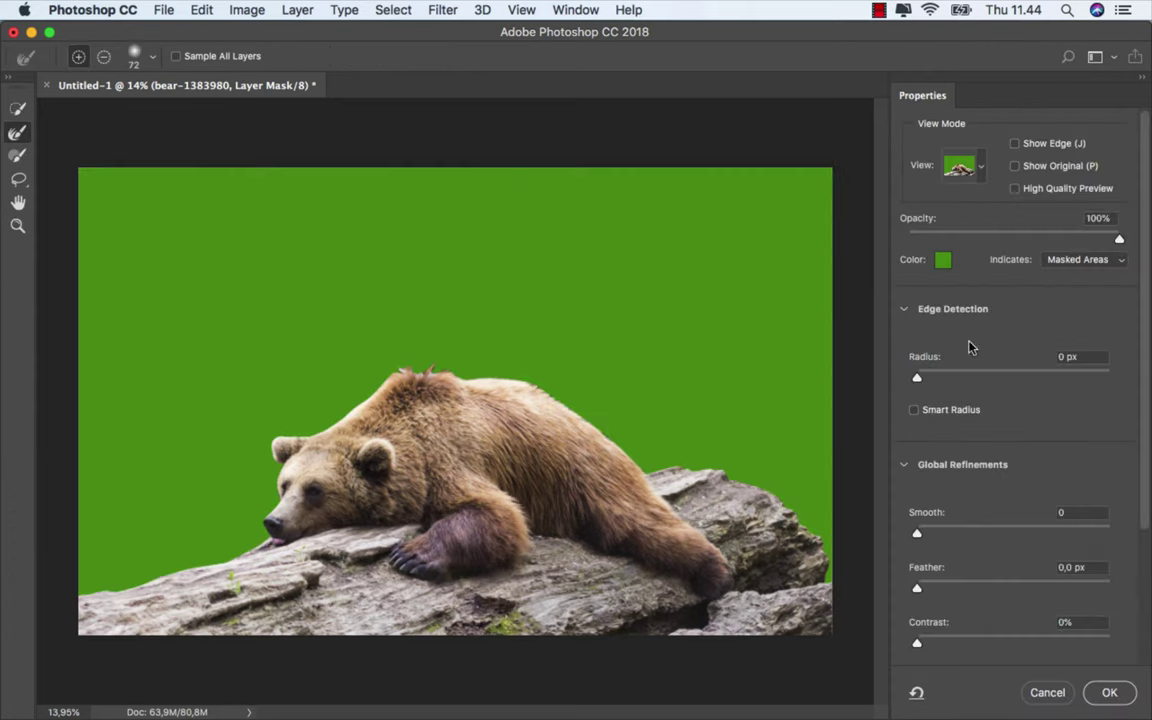
{"action": "scroll", "coordinate": [312, 510], "scroll_direction": "up", "scroll_amount": 3}
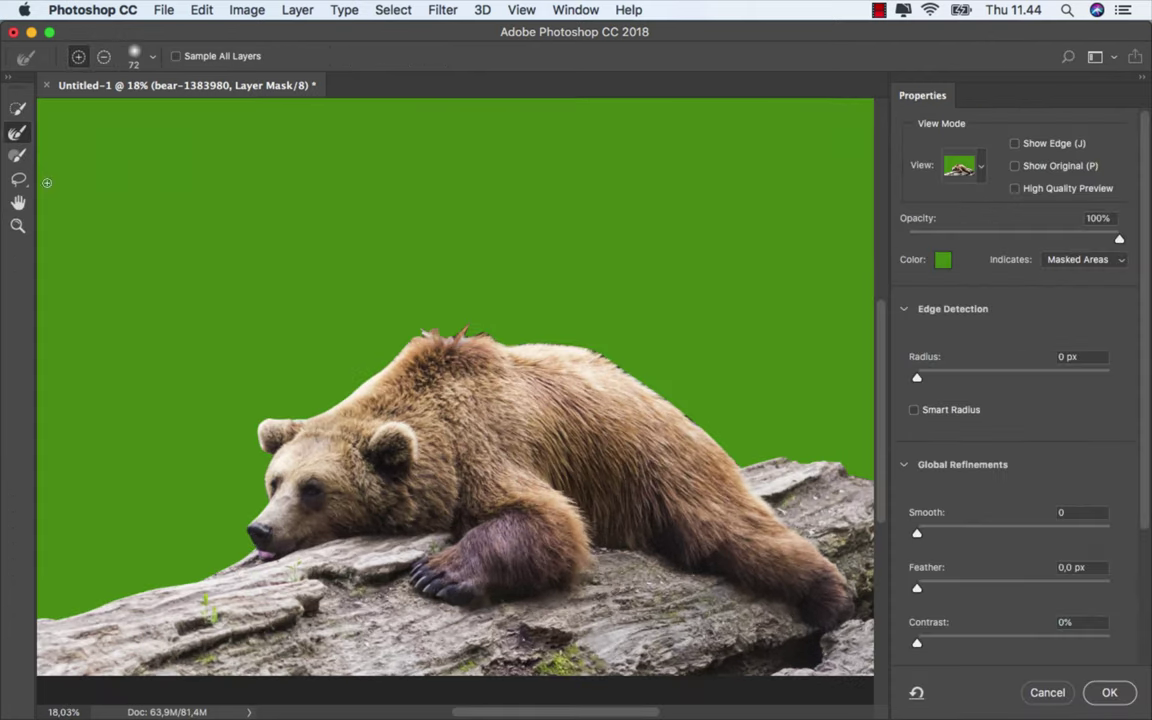
{"action": "right_click", "coordinate": [125, 188]}
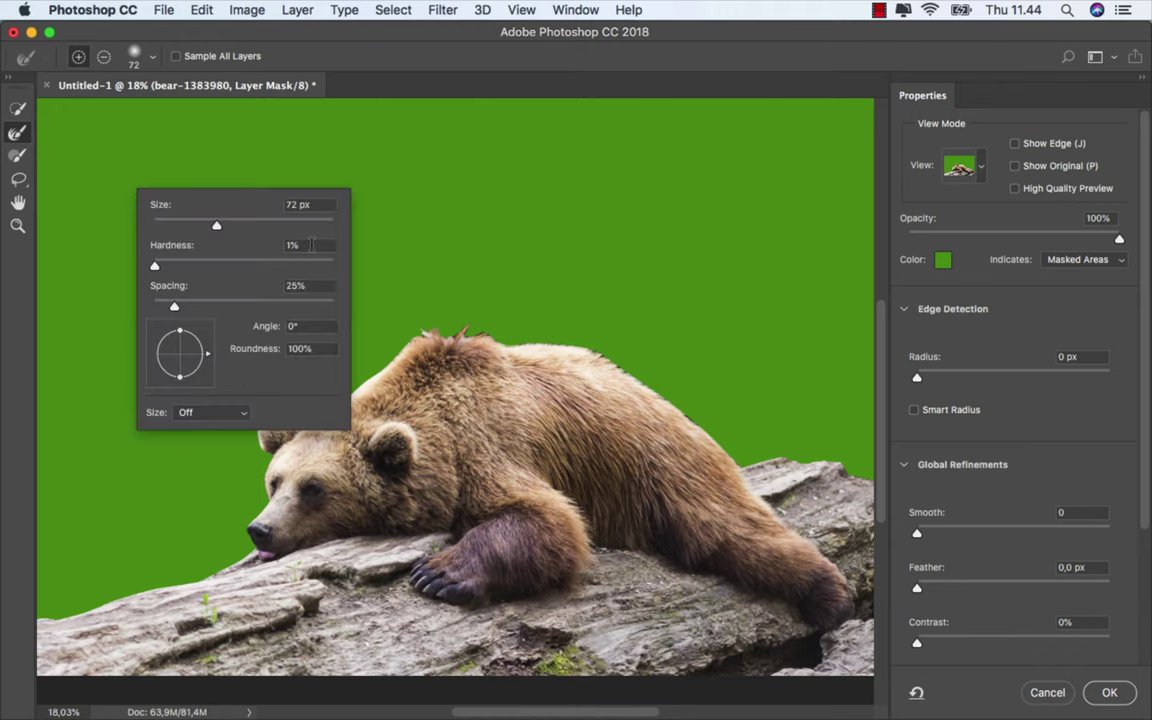
{"action": "left_click", "coordinate": [279, 207]}
{"action": "left_click", "coordinate": [314, 283]}
{"action": "scroll", "coordinate": [235, 440], "scroll_direction": "up", "scroll_amount": 2}
{"action": "scroll", "coordinate": [255, 500], "scroll_direction": "up", "scroll_amount": 2}
{"action": "scroll", "coordinate": [300, 500], "scroll_direction": "up", "scroll_amount": 1}
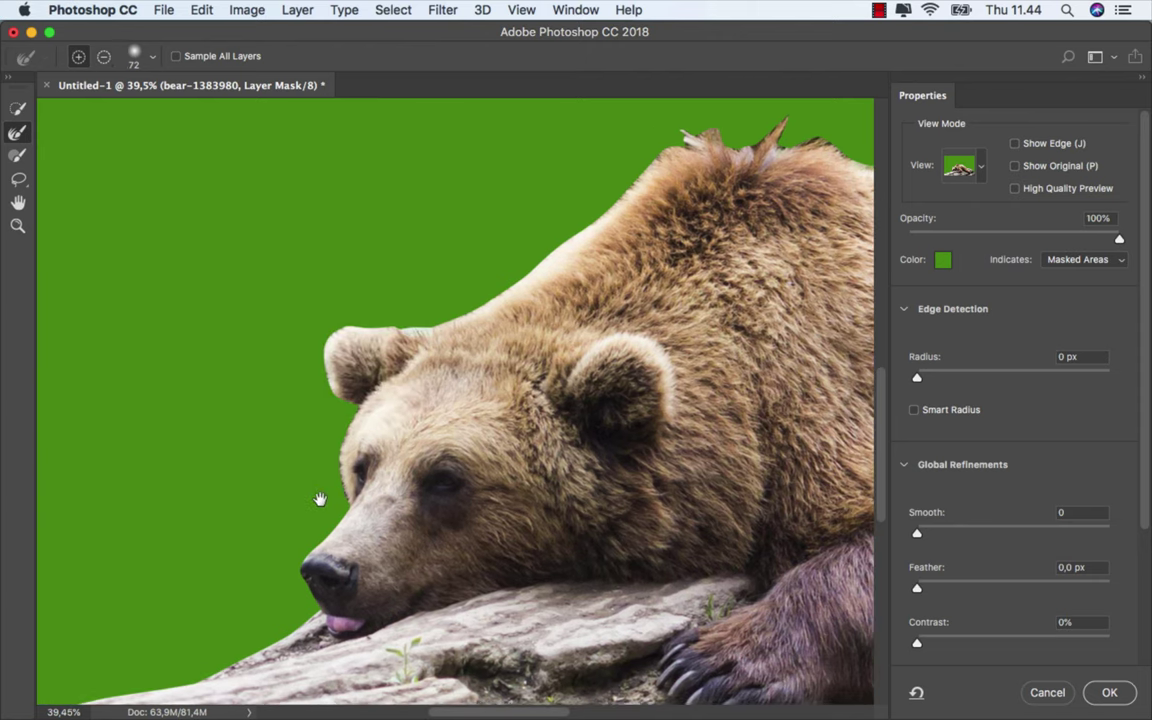
{"action": "scroll", "coordinate": [330, 490], "scroll_direction": "up", "scroll_amount": 3}
{"action": "left_click_drag", "start_coordinate": [360, 470], "coordinate": [332, 463]}
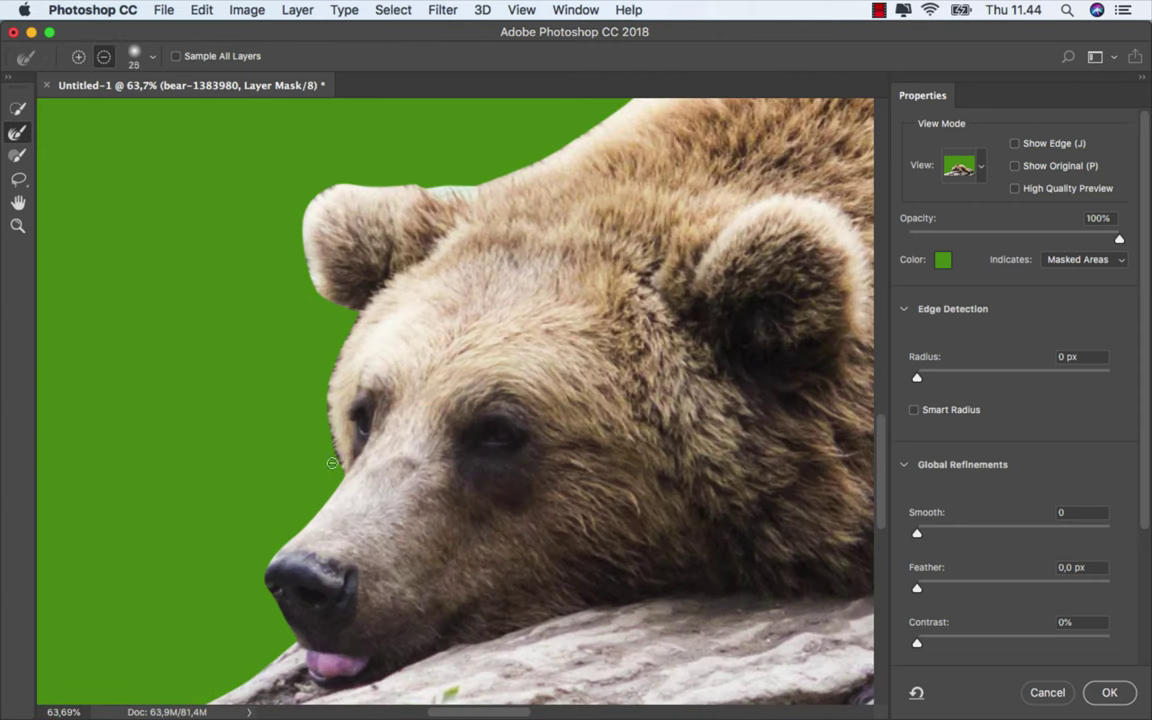
{"action": "scroll", "coordinate": [332, 463], "scroll_direction": "up", "scroll_amount": 3}
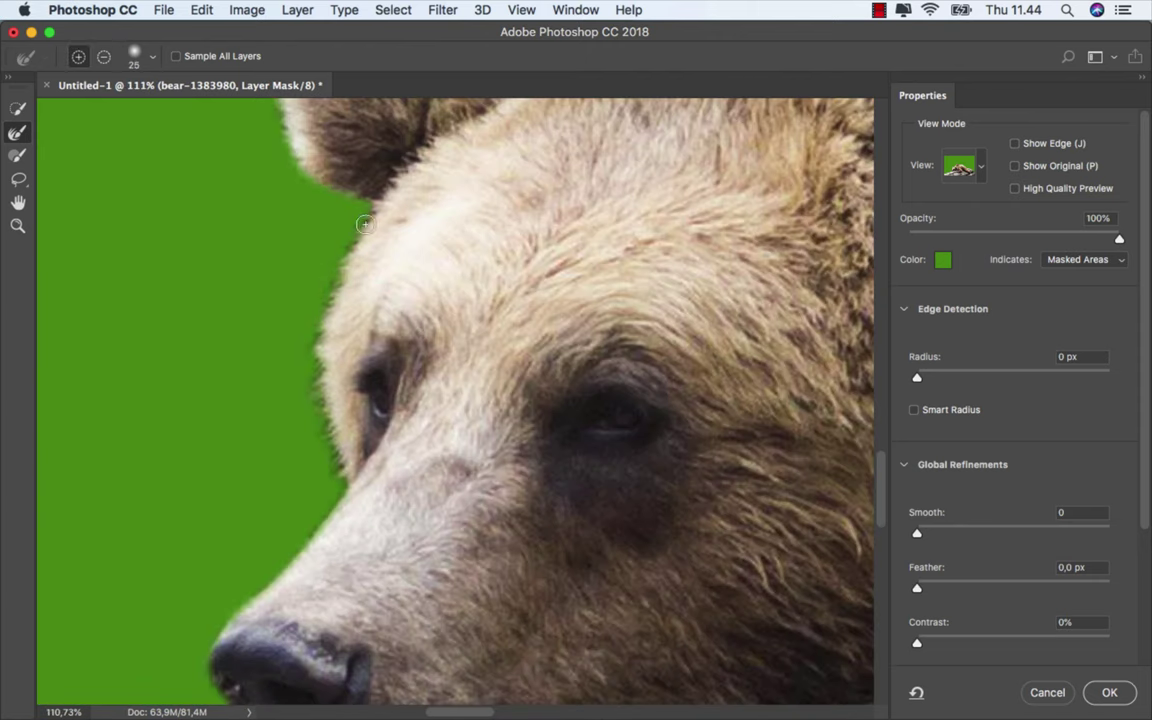
{"action": "scroll", "coordinate": [340, 555], "scroll_direction": "up", "scroll_amount": 5}
{"action": "scroll", "coordinate": [320, 550], "scroll_direction": "down", "scroll_amount": 1}
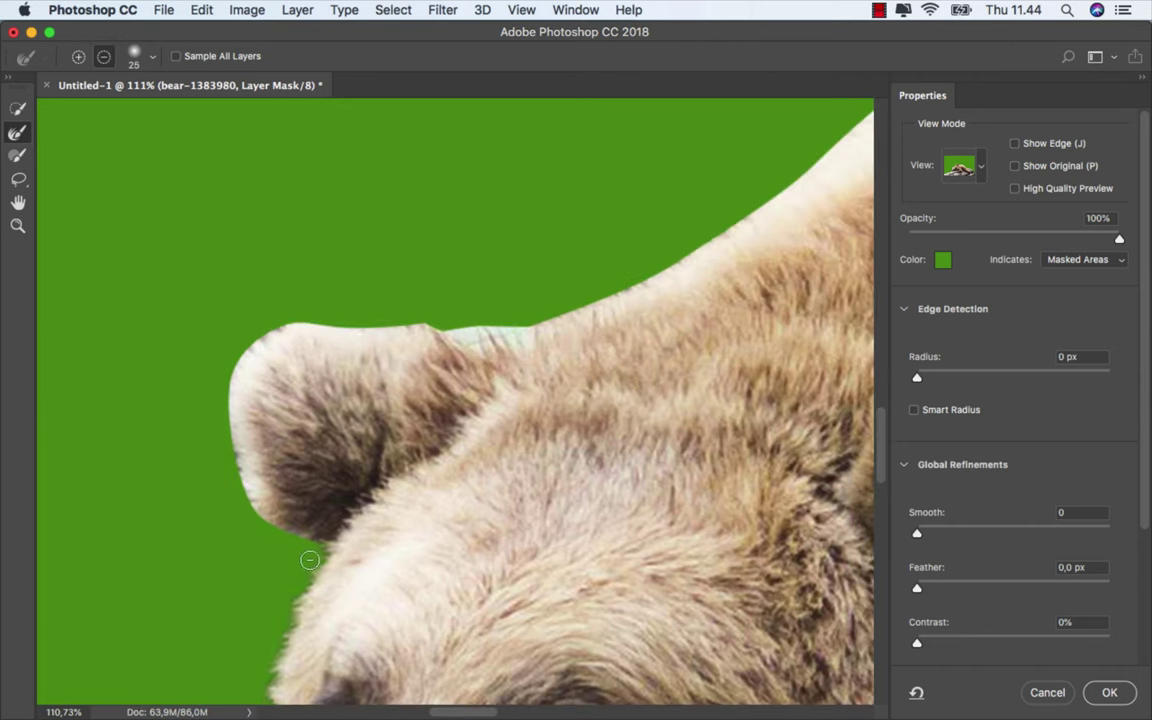
- Brush the fur edges along the ear, head and back, then apply the refined mask
{"action": "mouse_move", "coordinate": [299, 544]}
{"action": "left_mouse_down"}
{"action": "mouse_move", "coordinate": [250, 463]}
{"action": "mouse_move", "coordinate": [232, 400]}
{"action": "mouse_move", "coordinate": [298, 342]}
{"action": "mouse_move", "coordinate": [384, 351]}
{"action": "mouse_move", "coordinate": [545, 334]}
{"action": "mouse_move", "coordinate": [703, 248]}
{"action": "mouse_move", "coordinate": [233, 577]}
{"action": "mouse_move", "coordinate": [526, 340]}
{"action": "mouse_move", "coordinate": [582, 271]}
{"action": "mouse_move", "coordinate": [674, 242]}
{"action": "left_mouse_up"}
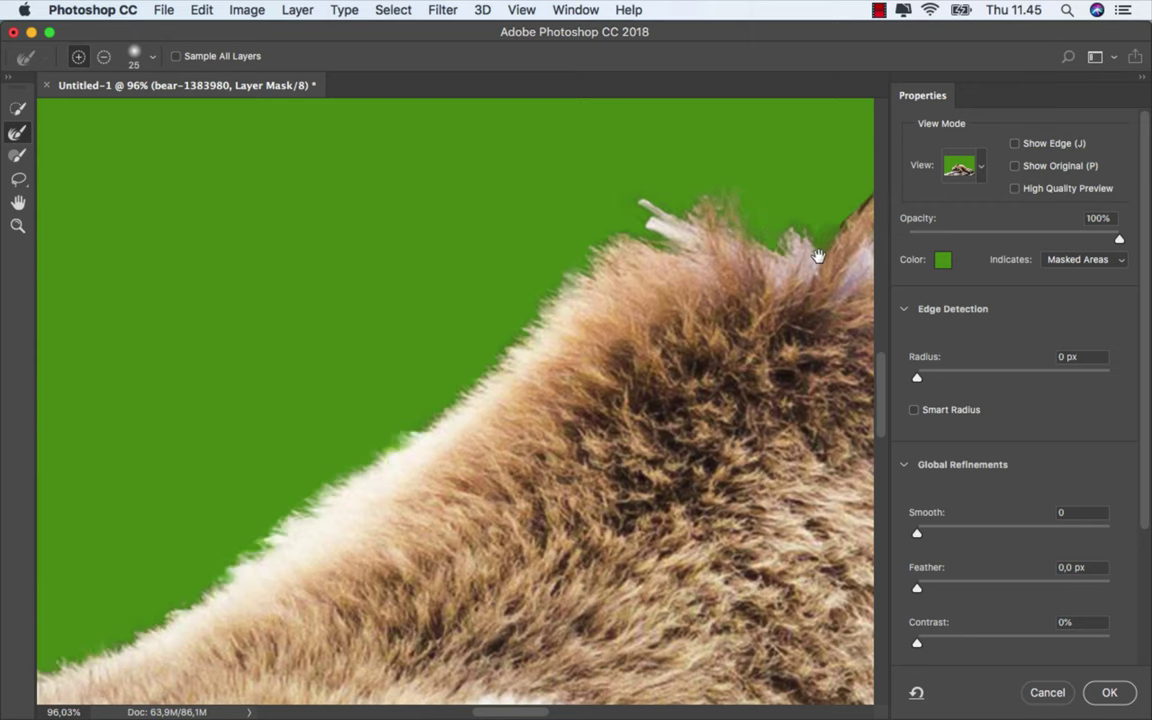
{"action": "mouse_move", "coordinate": [818, 257]}
{"action": "left_mouse_down"}
{"action": "mouse_move", "coordinate": [609, 347]}
{"action": "mouse_move", "coordinate": [239, 437]}
{"action": "mouse_move", "coordinate": [308, 362]}
{"action": "left_mouse_up"}
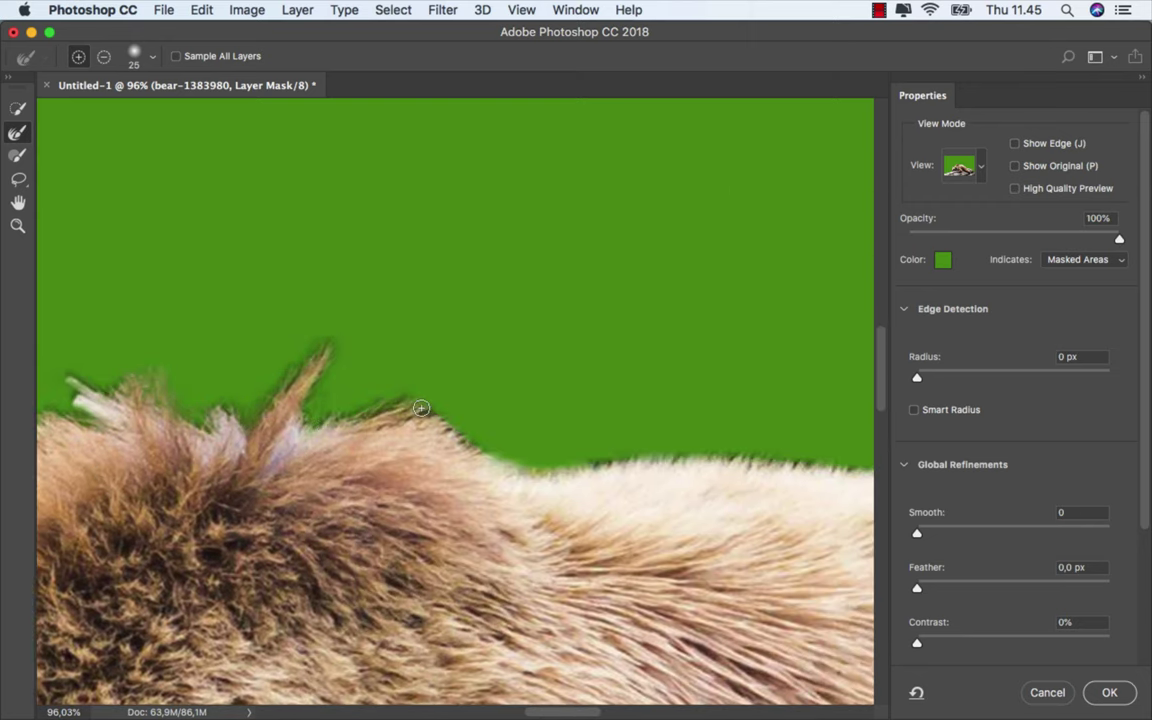
{"action": "left_click_drag", "start_coordinate": [529, 469], "coordinate": [614, 466]}
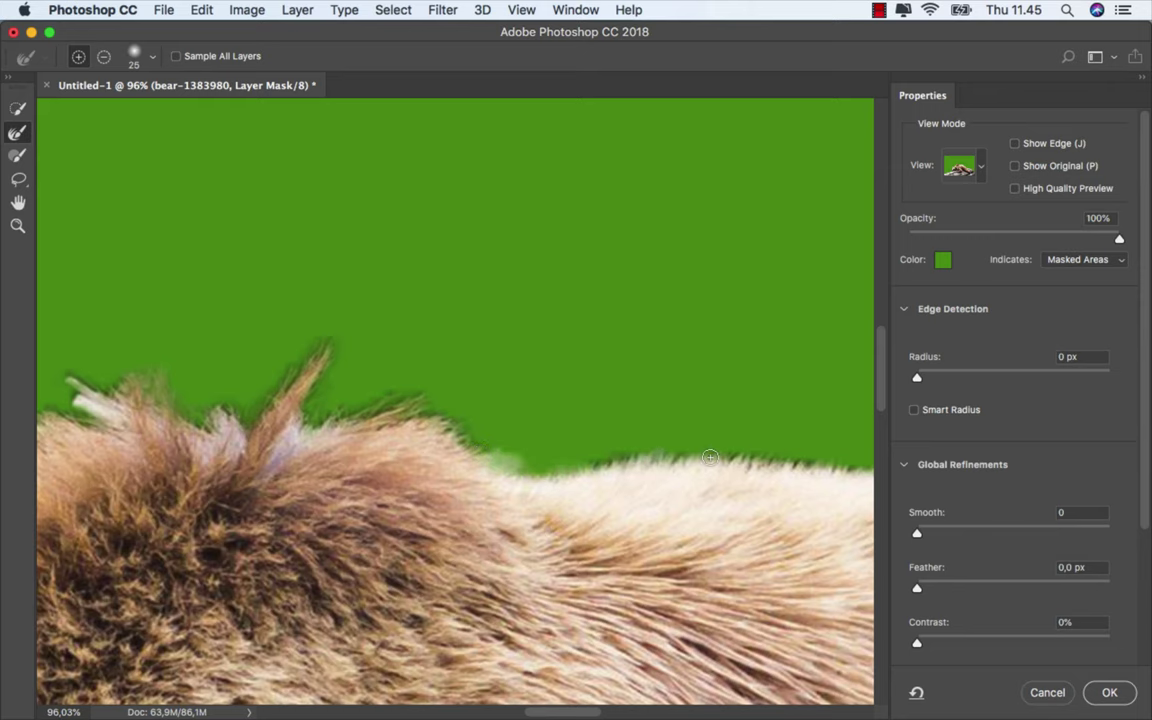
{"action": "mouse_move", "coordinate": [805, 465]}
{"action": "left_mouse_down"}
{"action": "mouse_move", "coordinate": [393, 381]}
{"action": "mouse_move", "coordinate": [317, 347]}
{"action": "mouse_move", "coordinate": [400, 338]}
{"action": "mouse_move", "coordinate": [589, 446]}
{"action": "left_mouse_up"}
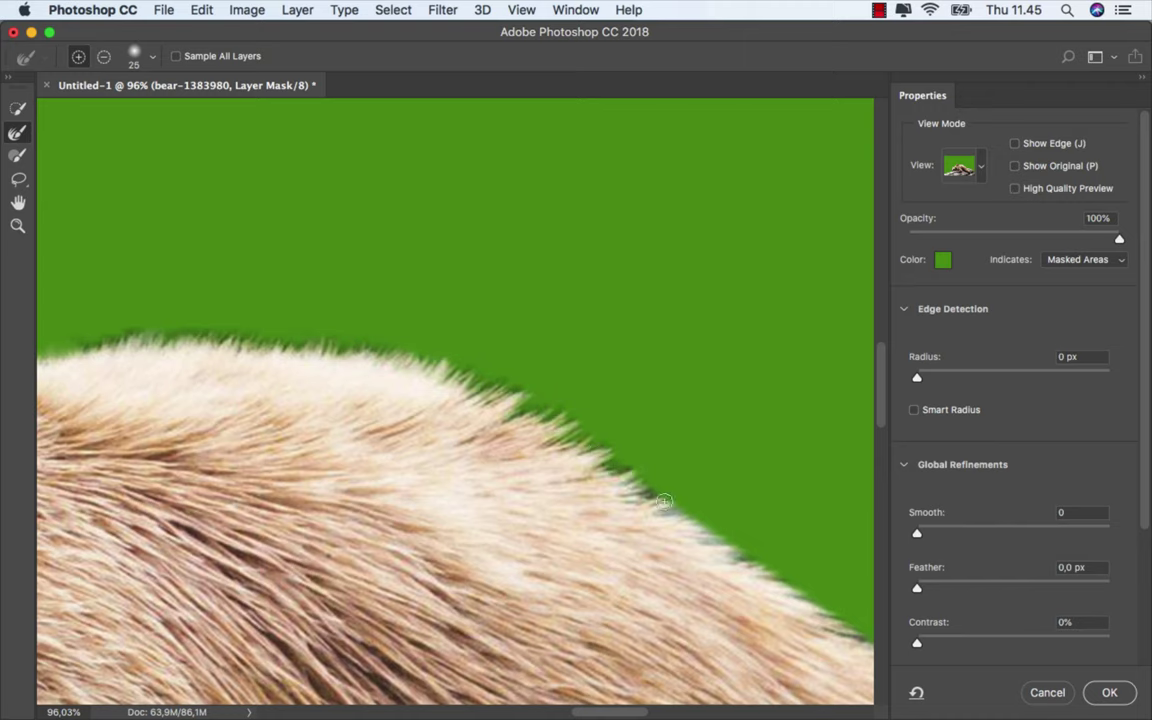
{"action": "mouse_move", "coordinate": [764, 571]}
{"action": "left_mouse_down"}
{"action": "mouse_move", "coordinate": [231, 313]}
{"action": "mouse_move", "coordinate": [433, 456]}
{"action": "left_mouse_up"}
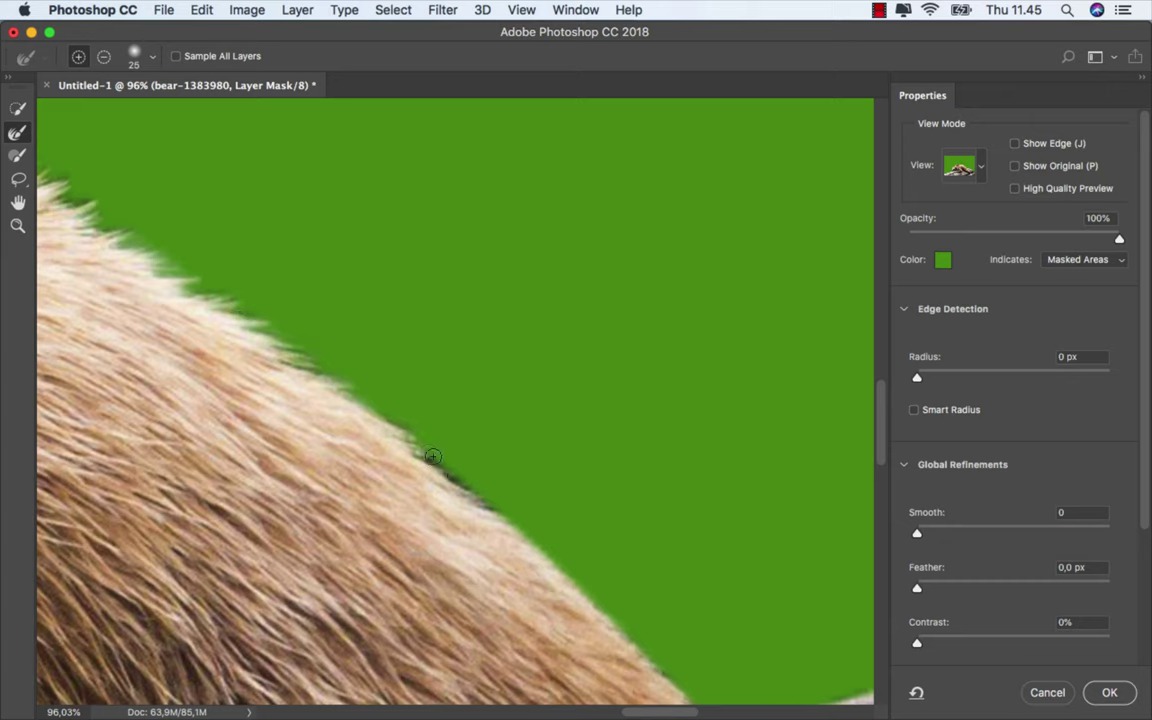
{"action": "mouse_move", "coordinate": [518, 524]}
{"action": "left_mouse_down"}
{"action": "mouse_move", "coordinate": [591, 594]}
{"action": "mouse_move", "coordinate": [218, 272]}
{"action": "left_mouse_up"}
{"action": "left_click_drag", "start_coordinate": [256, 317], "coordinate": [328, 385]}
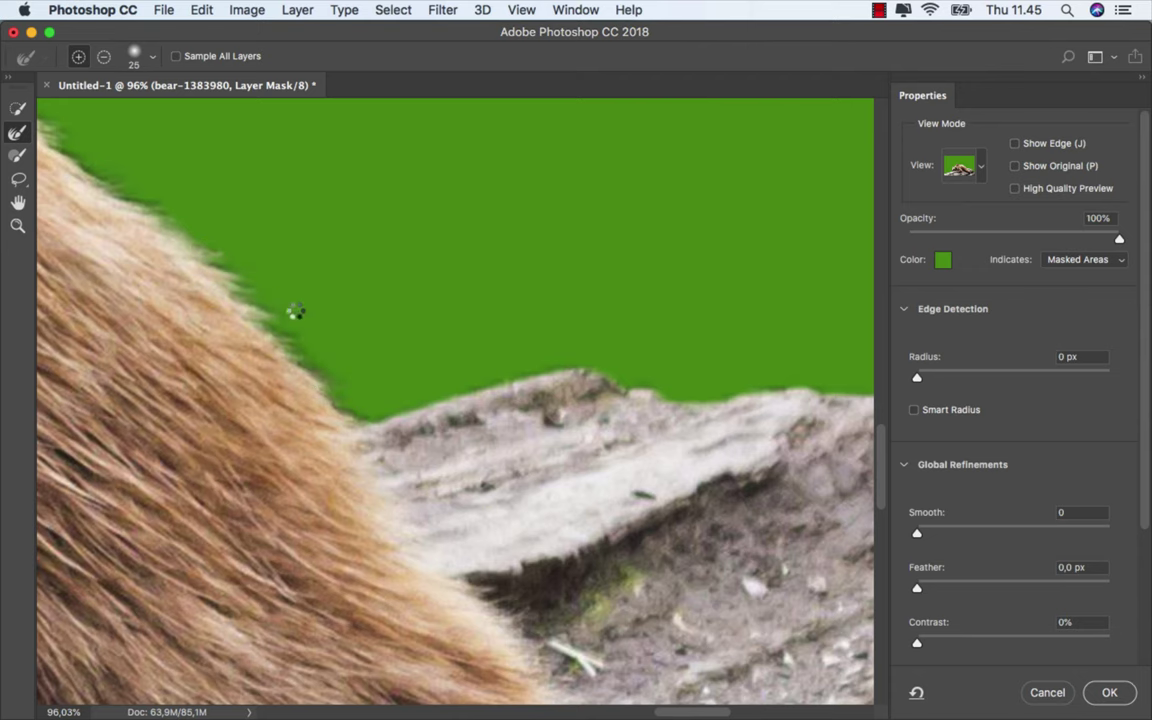
{"action": "scroll", "coordinate": [362, 388], "scroll_direction": "down", "scroll_amount": 1, "text": "alt"}
{"action": "scroll", "coordinate": [362, 388], "scroll_direction": "down", "scroll_amount": 5, "text": "alt"}
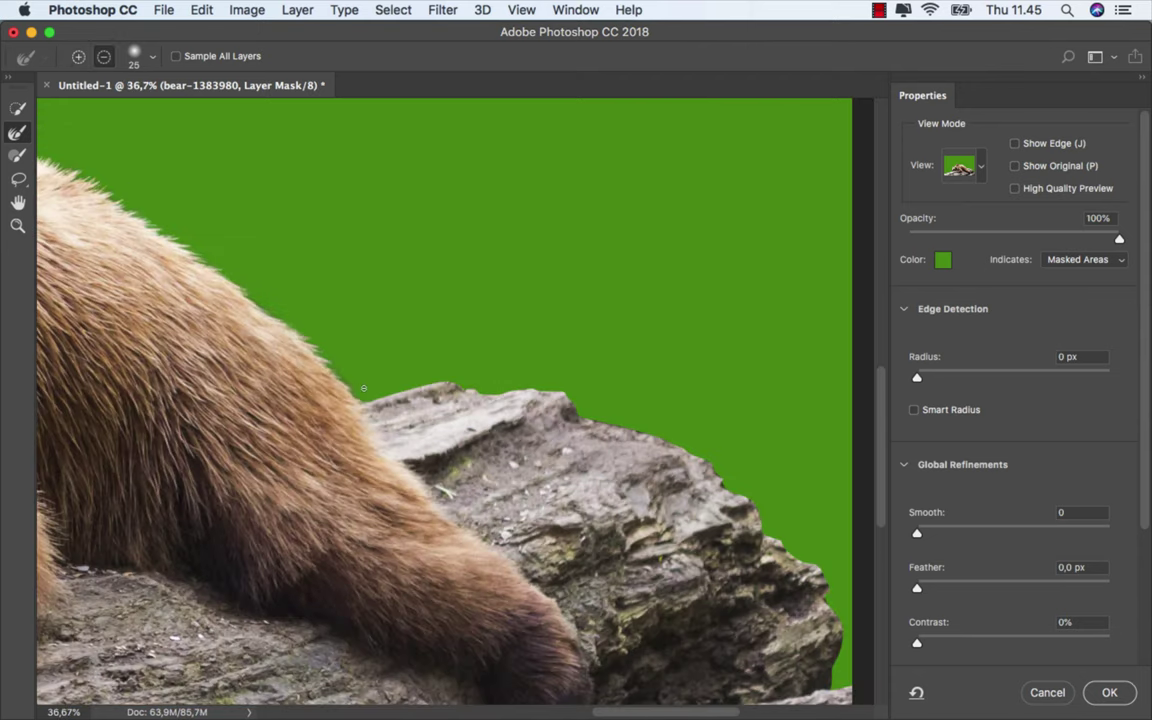
{"action": "scroll", "coordinate": [363, 388], "scroll_direction": "down", "scroll_amount": 3}
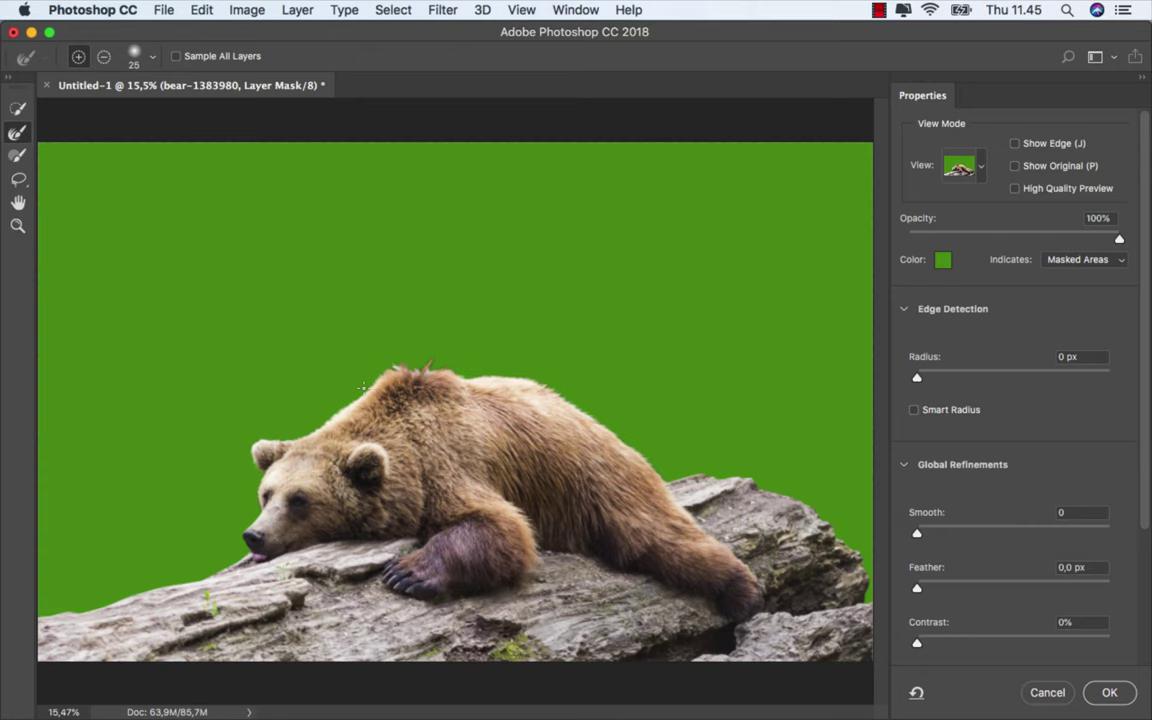
{"action": "left_click", "coordinate": [1108, 693]}
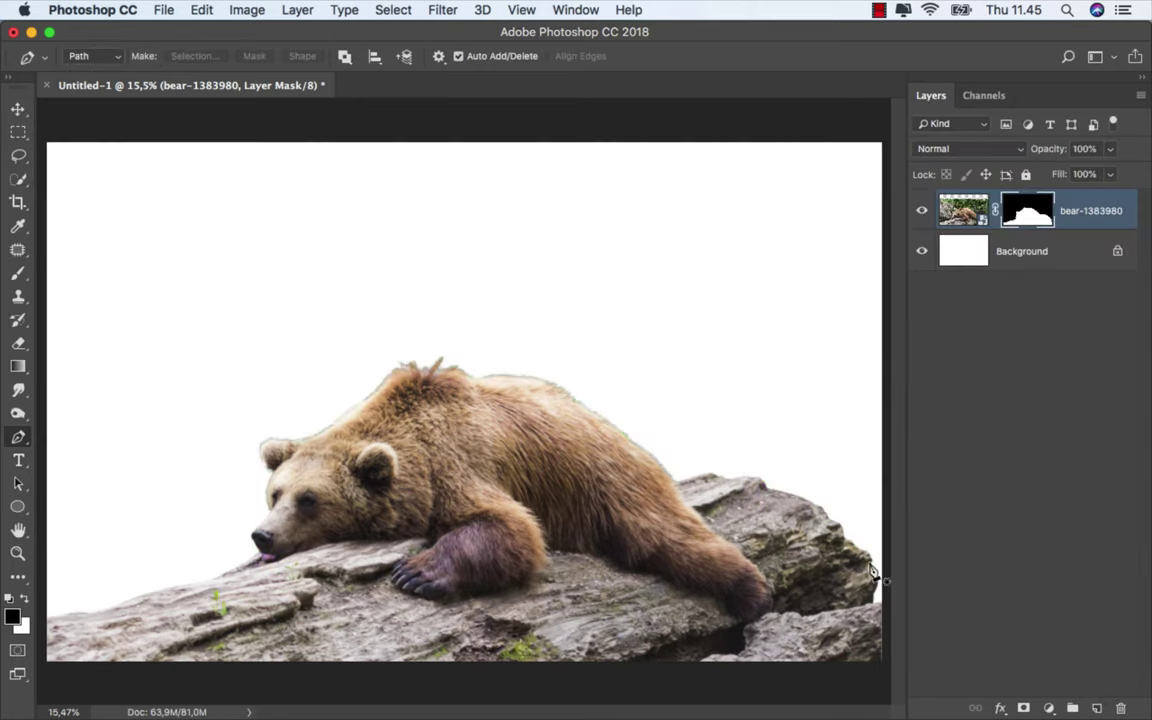
- Select the Background layer and add a Solid Color fill layer
{"action": "key", "text": "ctrl+2"}
{"action": "key", "text": "v"}
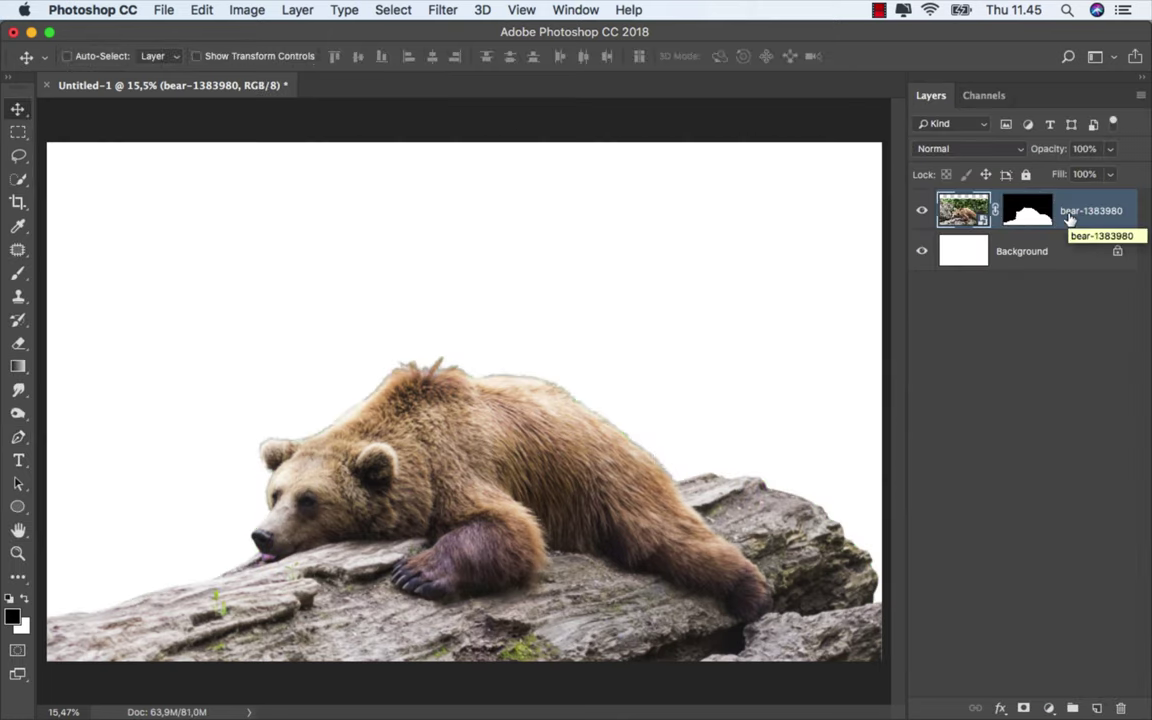
{"action": "left_click", "coordinate": [955, 251]}
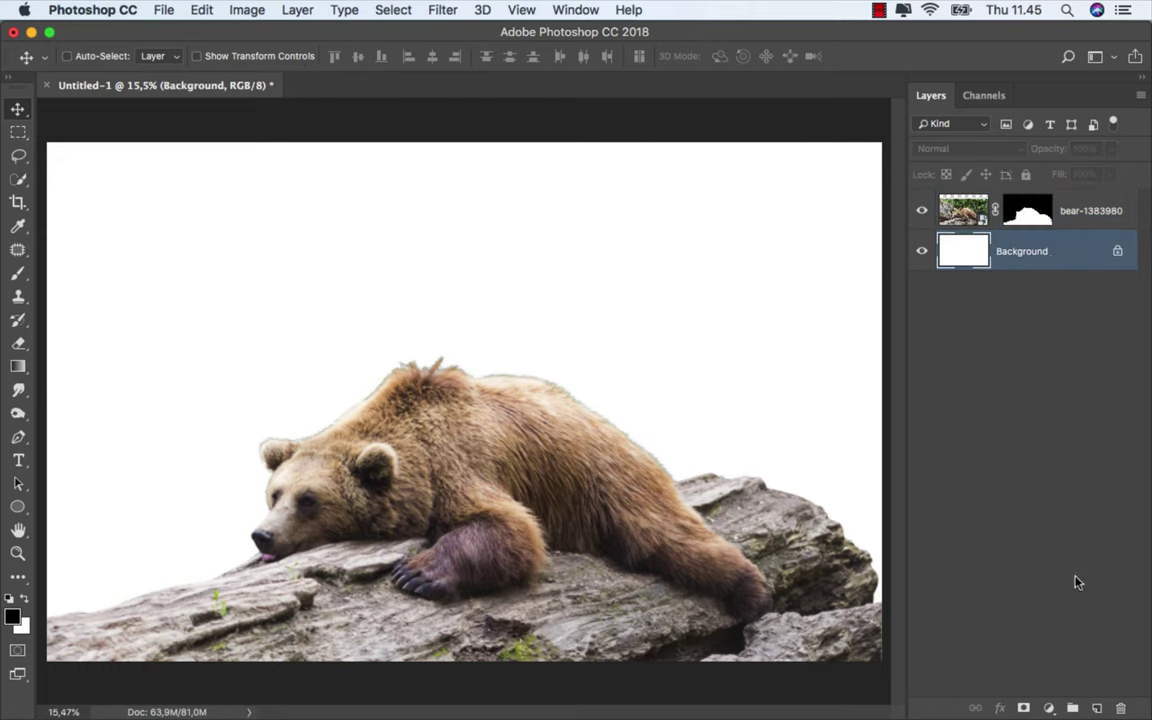
{"action": "left_click", "coordinate": [1047, 708]}
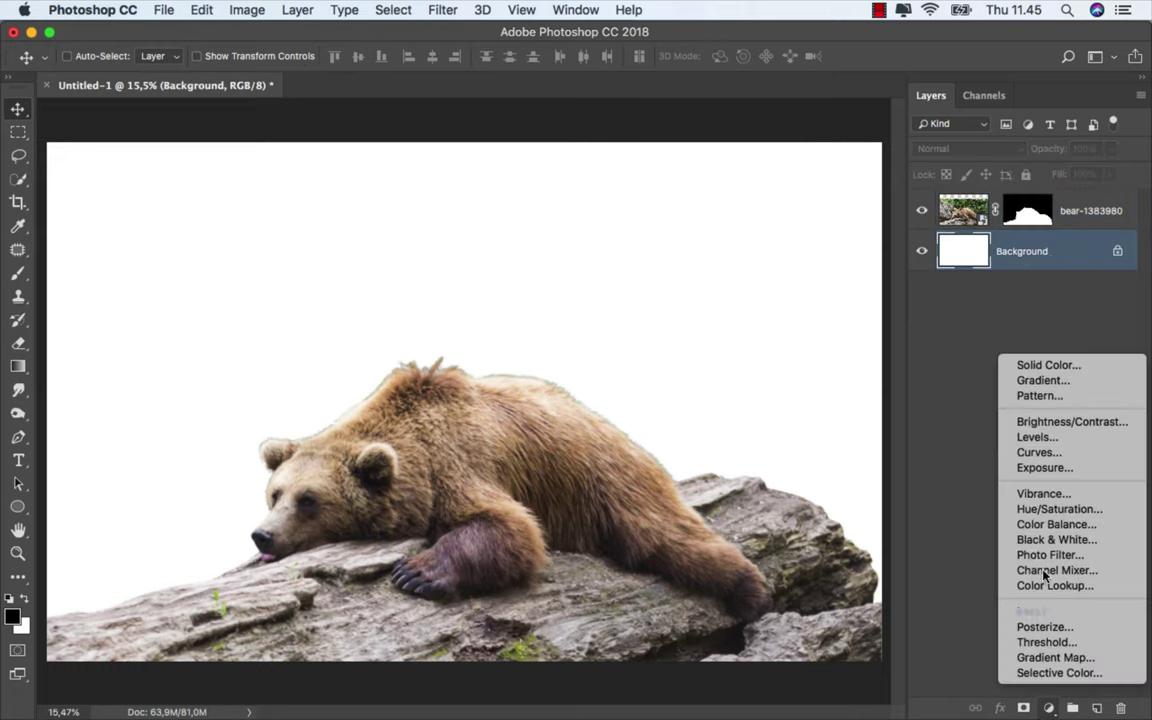
{"action": "left_click", "coordinate": [1053, 368]}
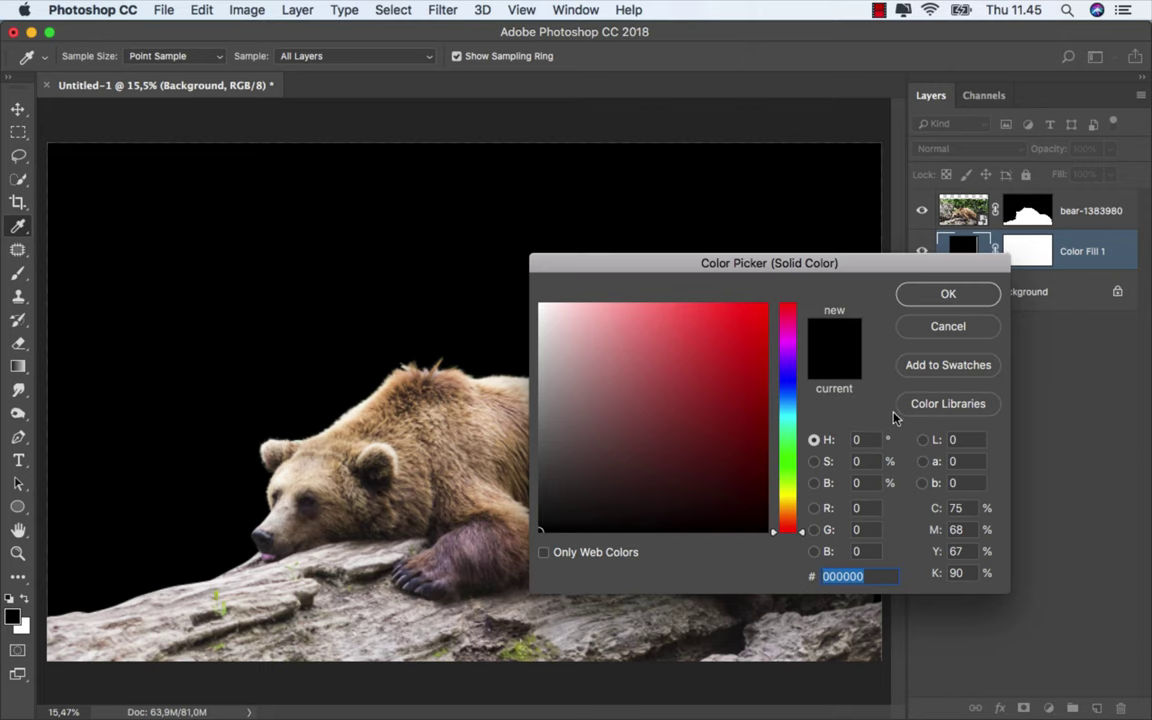
- Set the fill colour to dark olive #4f4700 and reselect the bear layer
{"action": "left_click", "coordinate": [757, 468]}
{"action": "left_click_drag", "start_coordinate": [773, 462], "coordinate": [766, 460]}
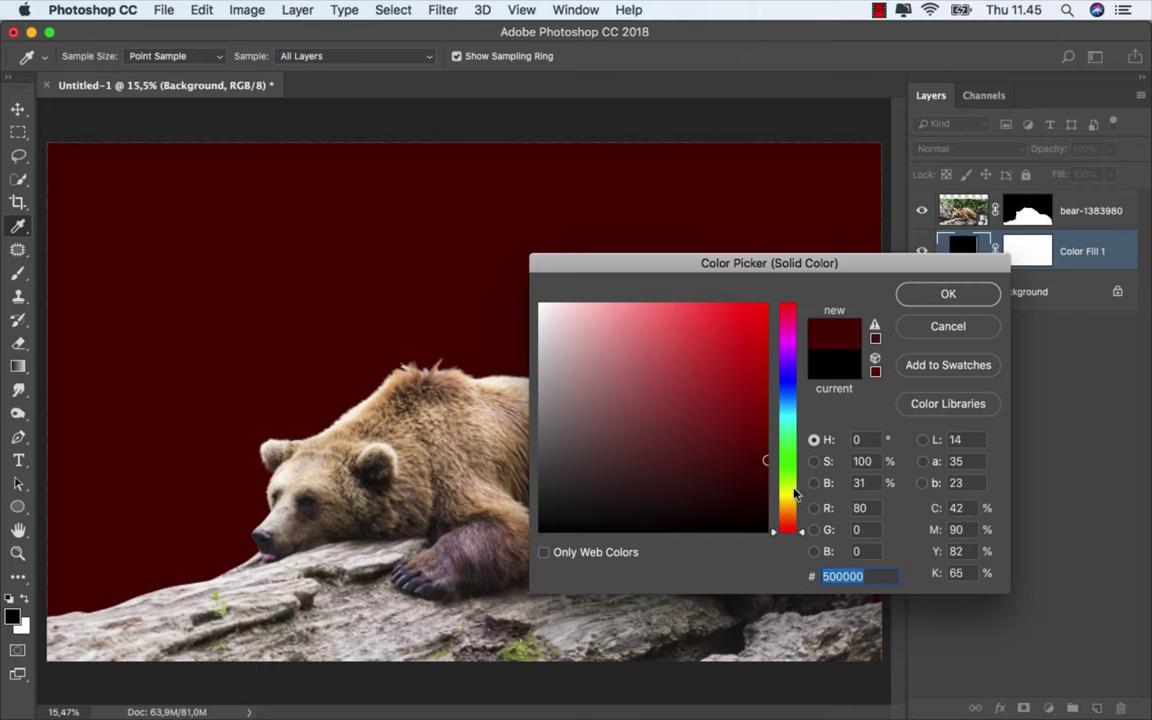
{"action": "left_click_drag", "start_coordinate": [792, 517], "coordinate": [793, 498]}
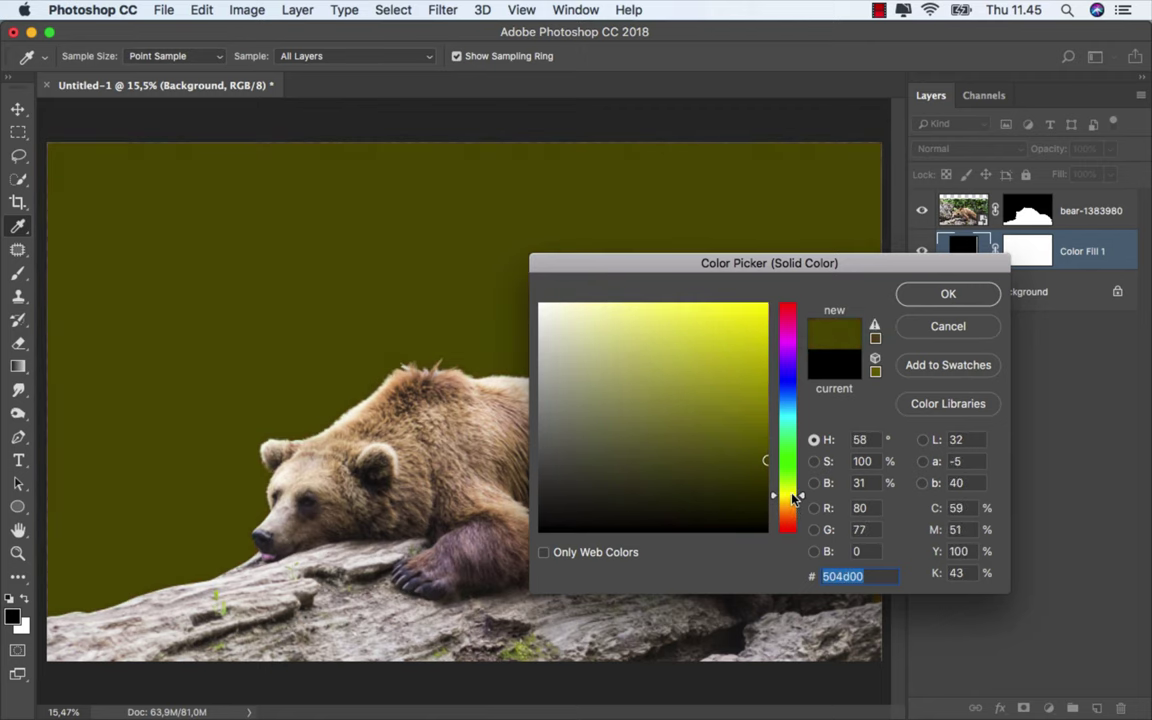
{"action": "left_click_drag", "start_coordinate": [766, 462], "coordinate": [800, 499]}
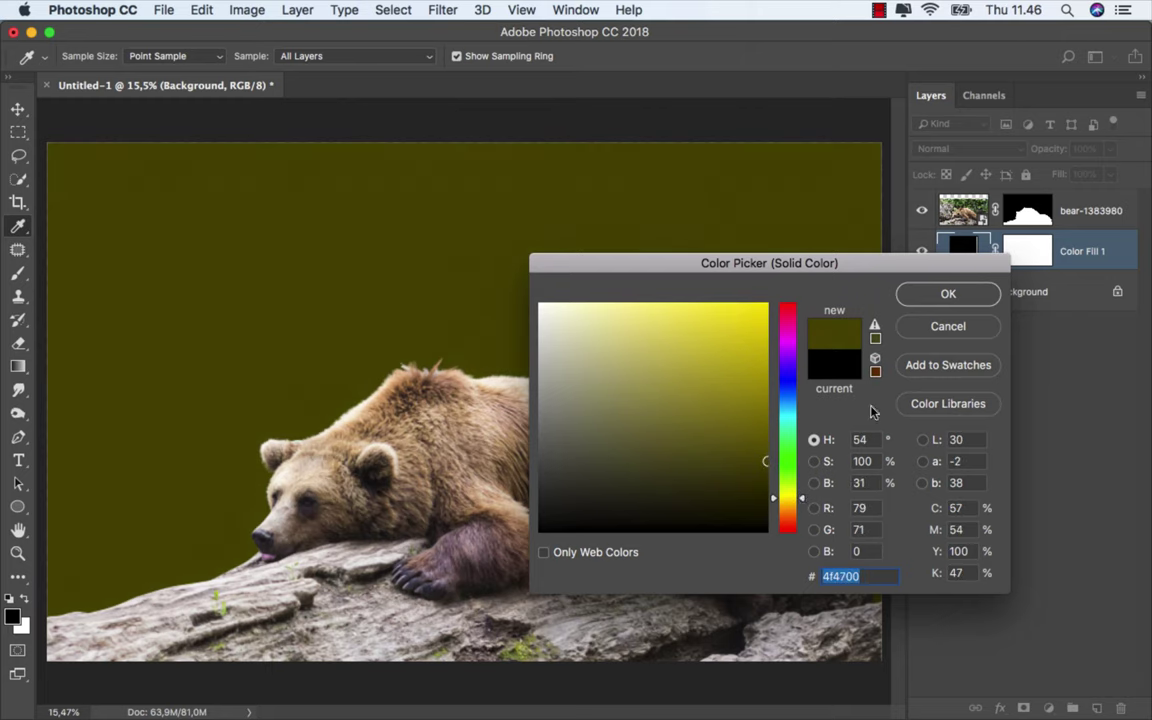
{"action": "key", "text": "Return"}
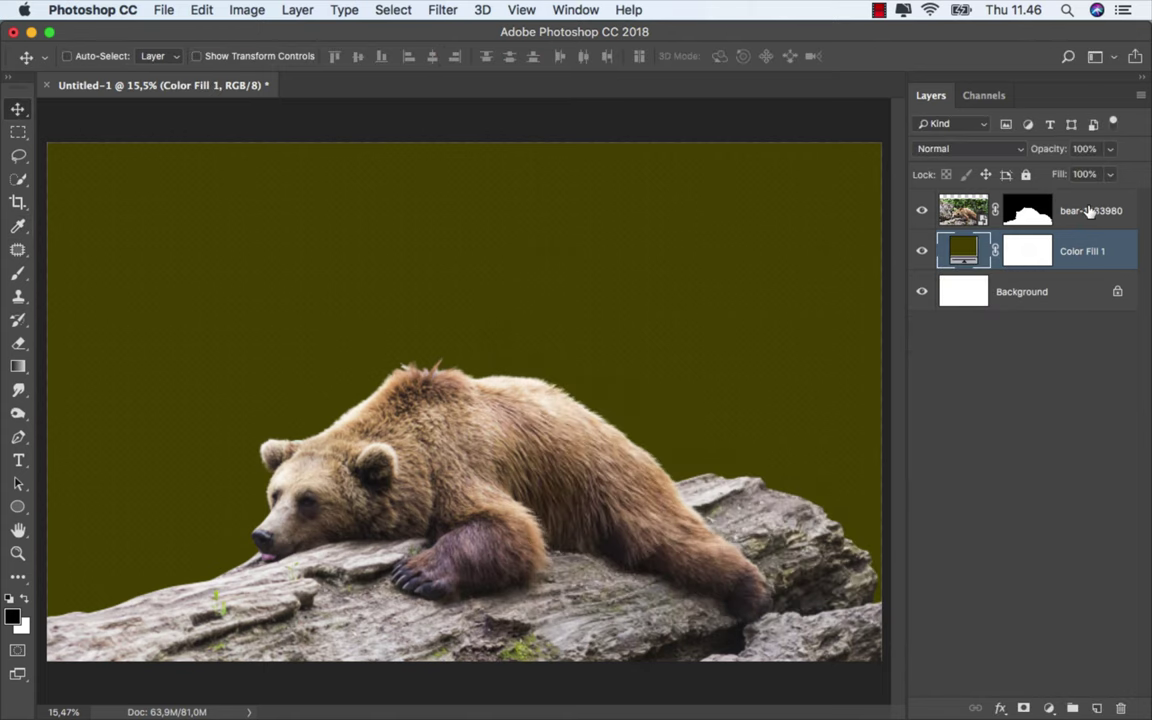
{"action": "left_click", "coordinate": [1085, 211]}
- Place the kylemore_forest_1 photo and enlarge it to about 177% to cover the canvas
{"action": "left_click", "coordinate": [411, 676]}
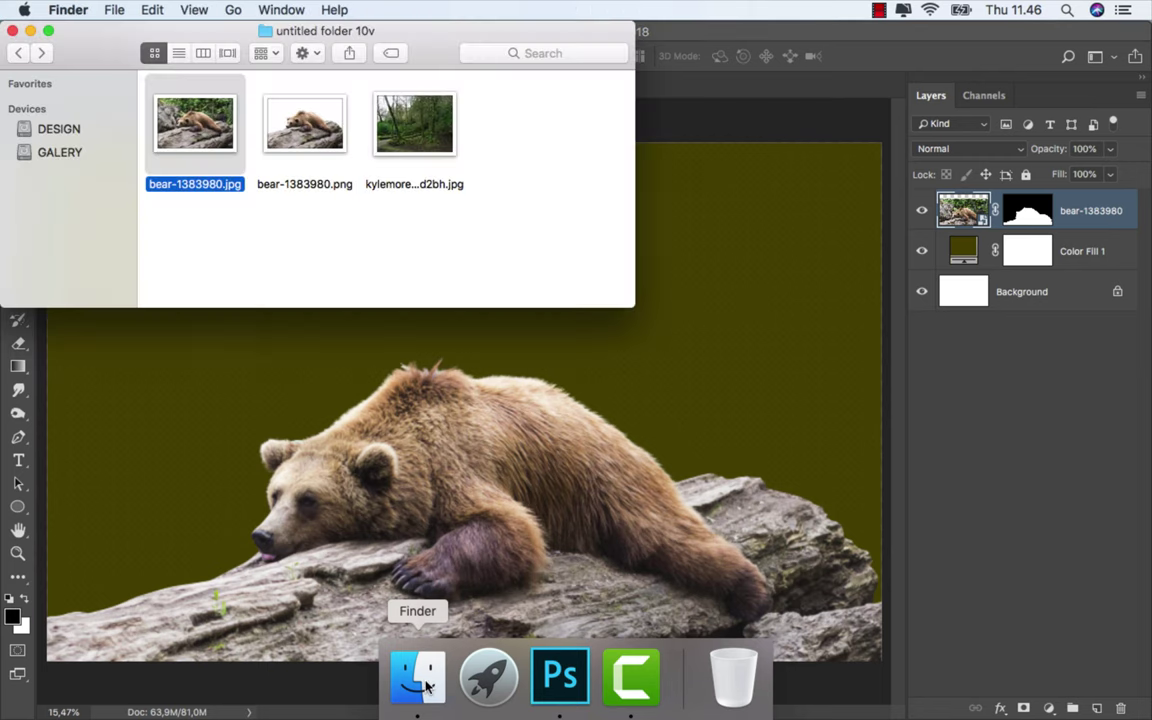
{"action": "left_click", "coordinate": [401, 146]}
{"action": "mouse_move", "coordinate": [401, 146]}
{"action": "left_mouse_down"}
{"action": "mouse_move", "coordinate": [425, 455]}
{"action": "mouse_move", "coordinate": [570, 385]}
{"action": "left_mouse_up"}
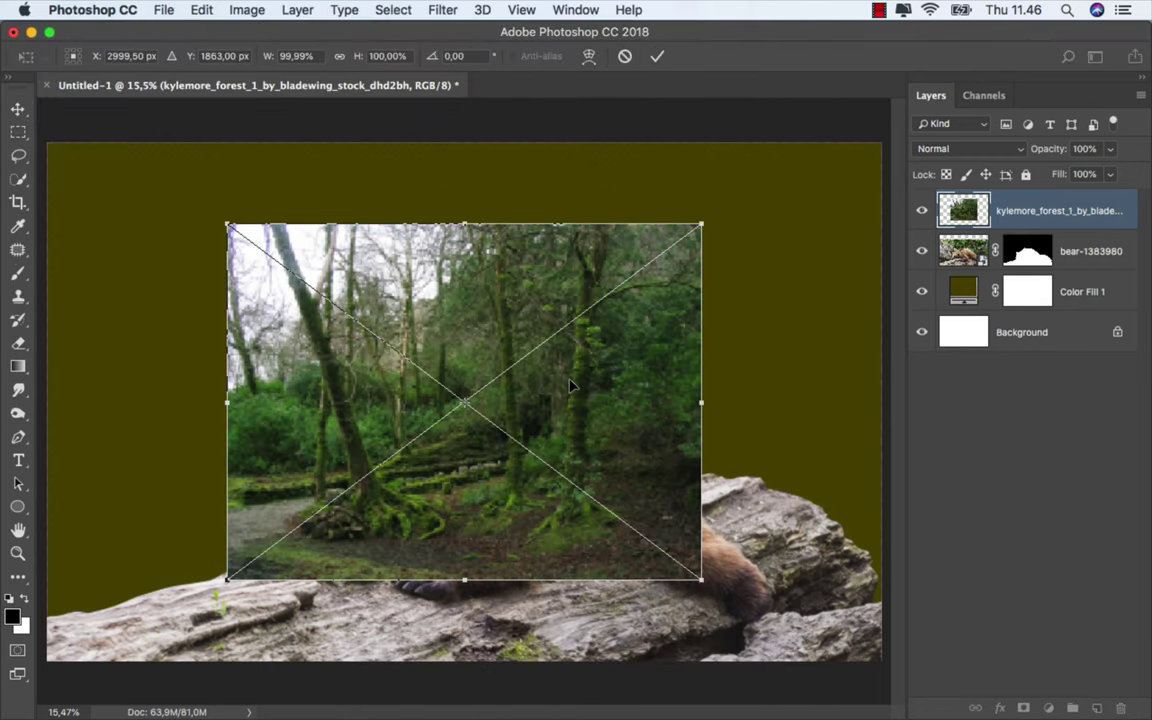
{"action": "scroll", "coordinate": [560, 400], "scroll_direction": "down", "scroll_amount": 2}
{"action": "scroll", "coordinate": [548, 418], "scroll_direction": "down", "scroll_amount": 2}
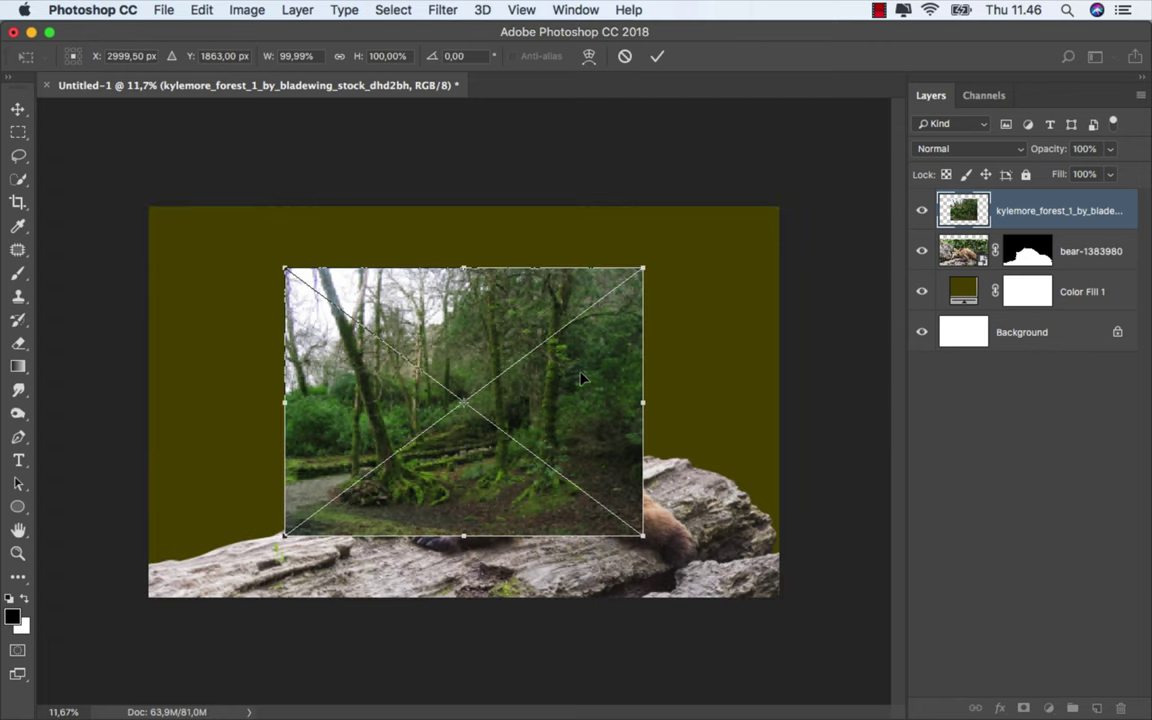
{"action": "left_click_drag", "start_coordinate": [641, 269], "coordinate": [764, 150]}
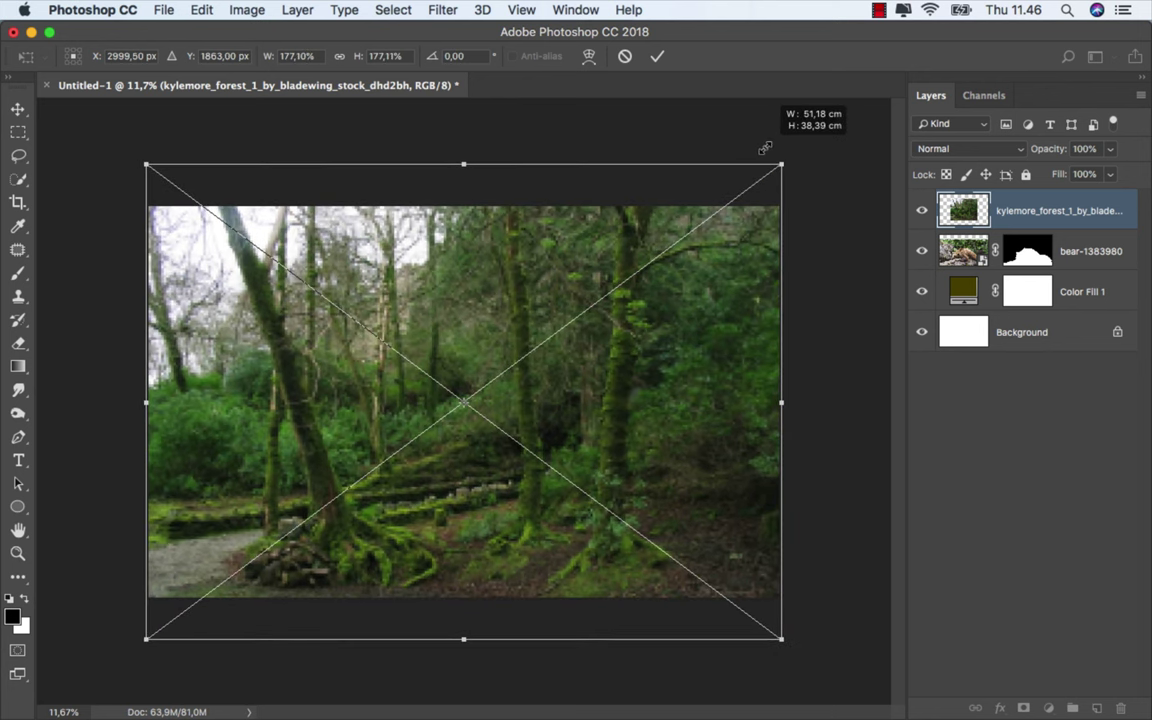
{"action": "left_click", "coordinate": [656, 56]}
- Move the forest layer below the bear and shift the image down slightly
{"action": "left_click_drag", "start_coordinate": [944, 236], "coordinate": [950, 265]}
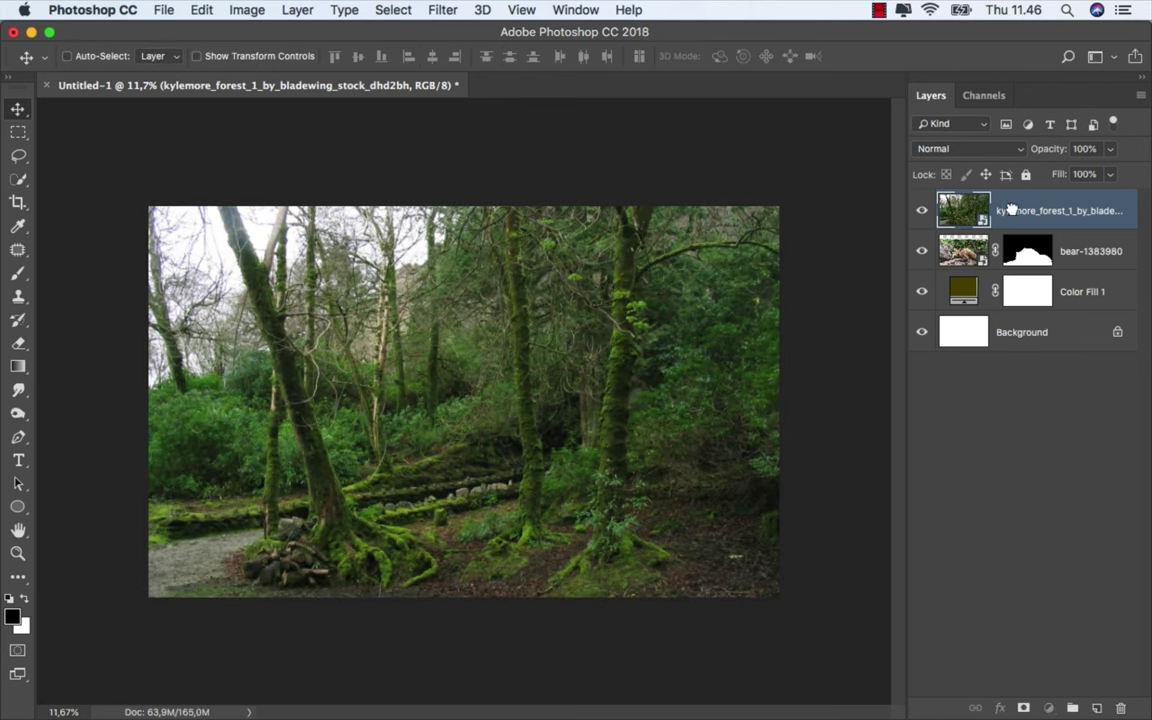
{"action": "scroll", "coordinate": [491, 413], "scroll_direction": "up", "scroll_amount": 1}
{"action": "left_click_drag", "start_coordinate": [491, 413], "coordinate": [488, 453]}
{"action": "scroll", "coordinate": [490, 454], "scroll_direction": "up", "scroll_amount": 1}
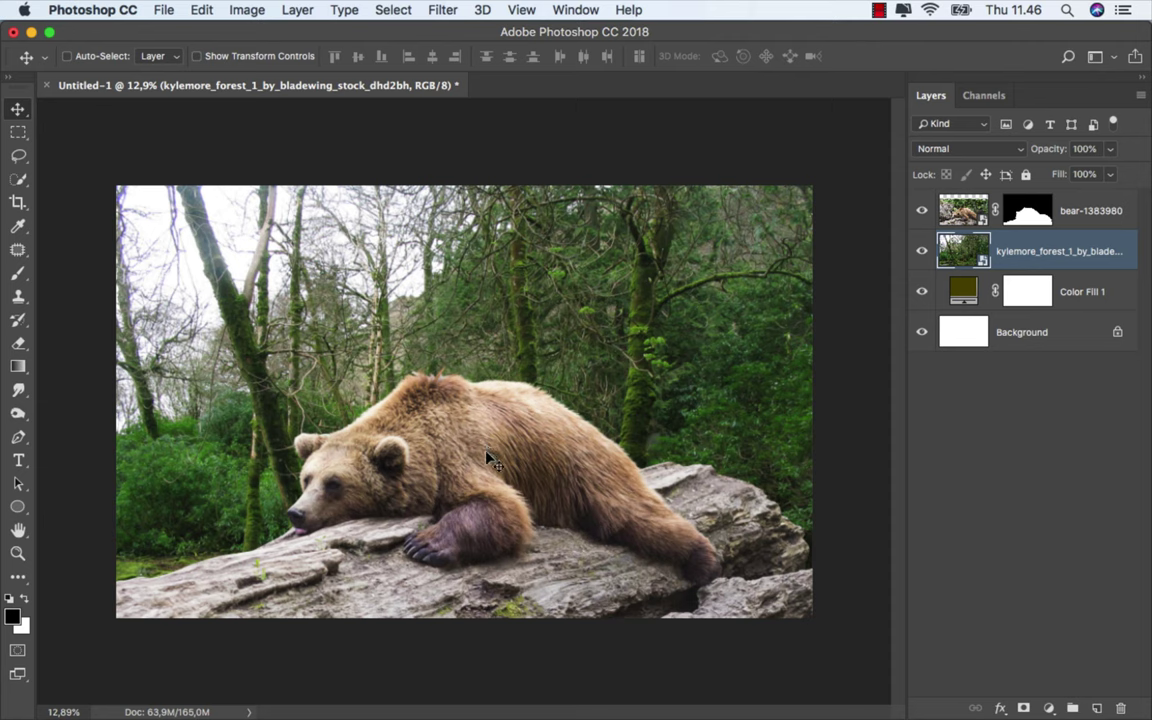
- Lower the forest layer's Fill to 50%
{"action": "left_click", "coordinate": [1110, 174]}
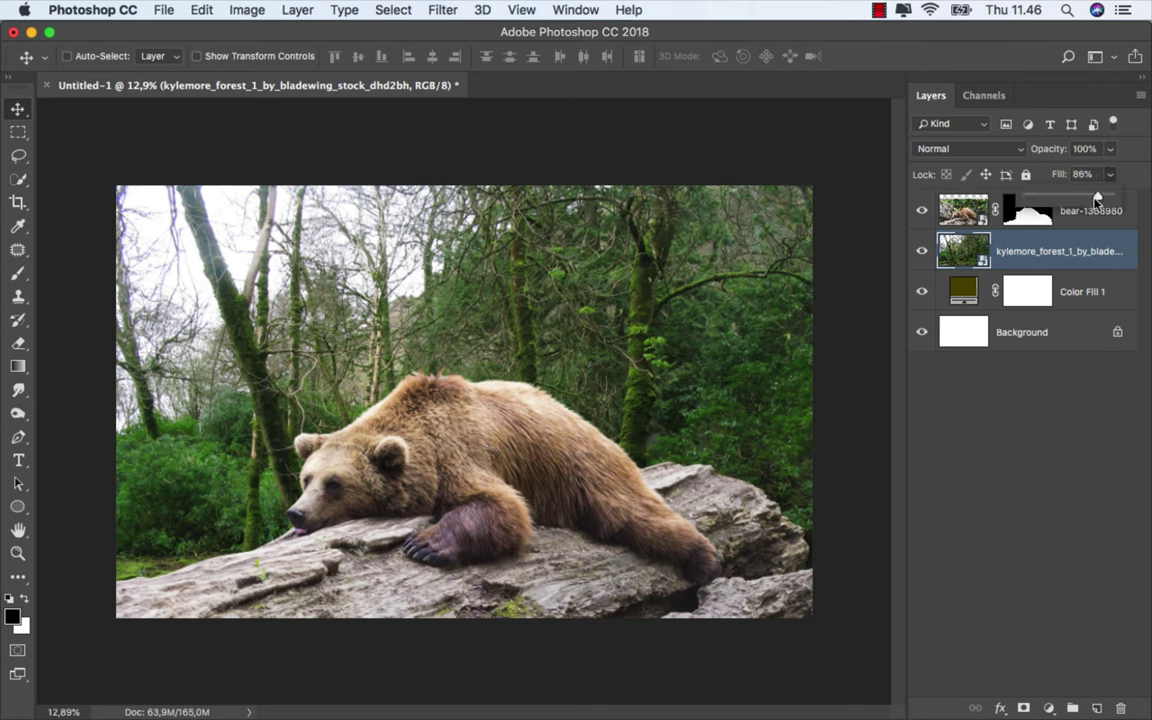
{"action": "left_click_drag", "start_coordinate": [1112, 196], "coordinate": [1068, 203]}
{"action": "left_click", "coordinate": [1053, 243]}
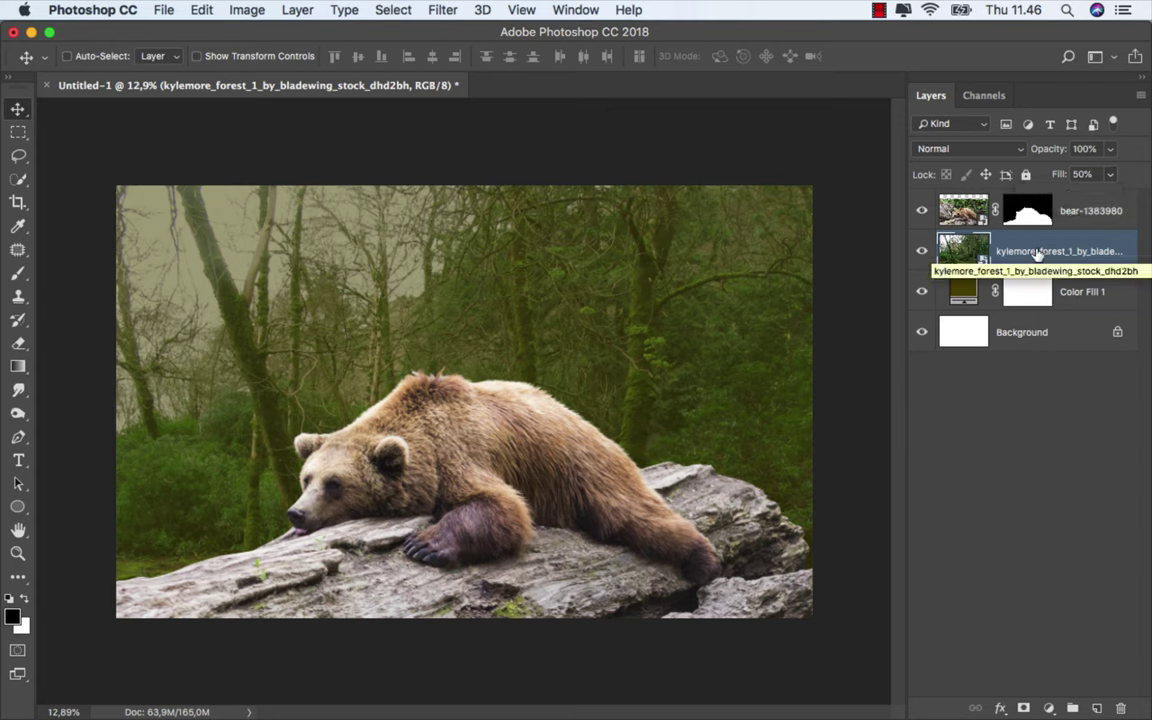
- Apply a Gaussian Blur of about 15 px radius to the forest layer
{"action": "left_click", "coordinate": [440, 12]}
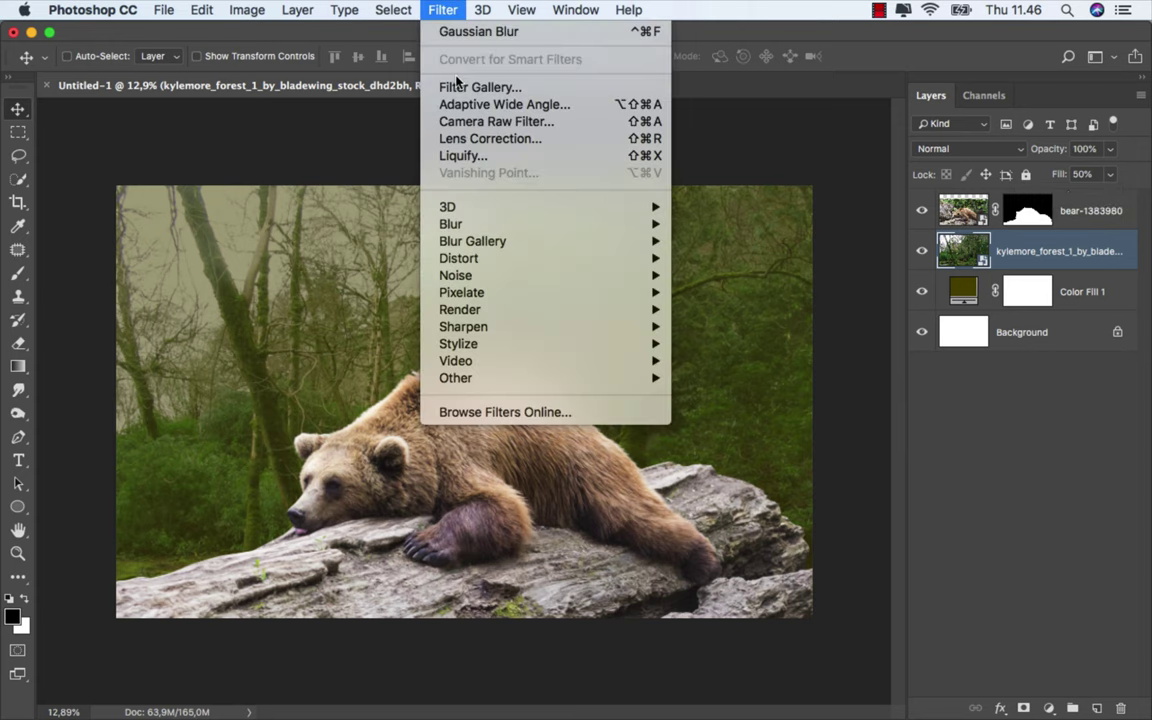
{"action": "mouse_move", "coordinate": [450, 224]}
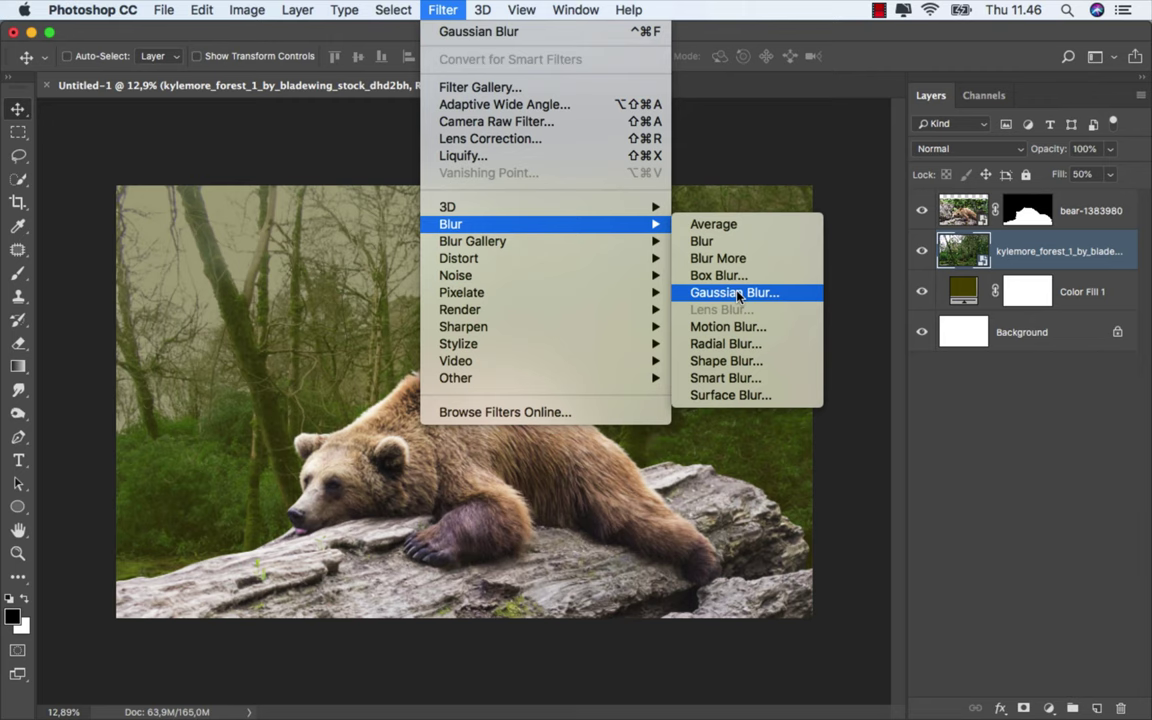
{"action": "left_click", "coordinate": [737, 293]}
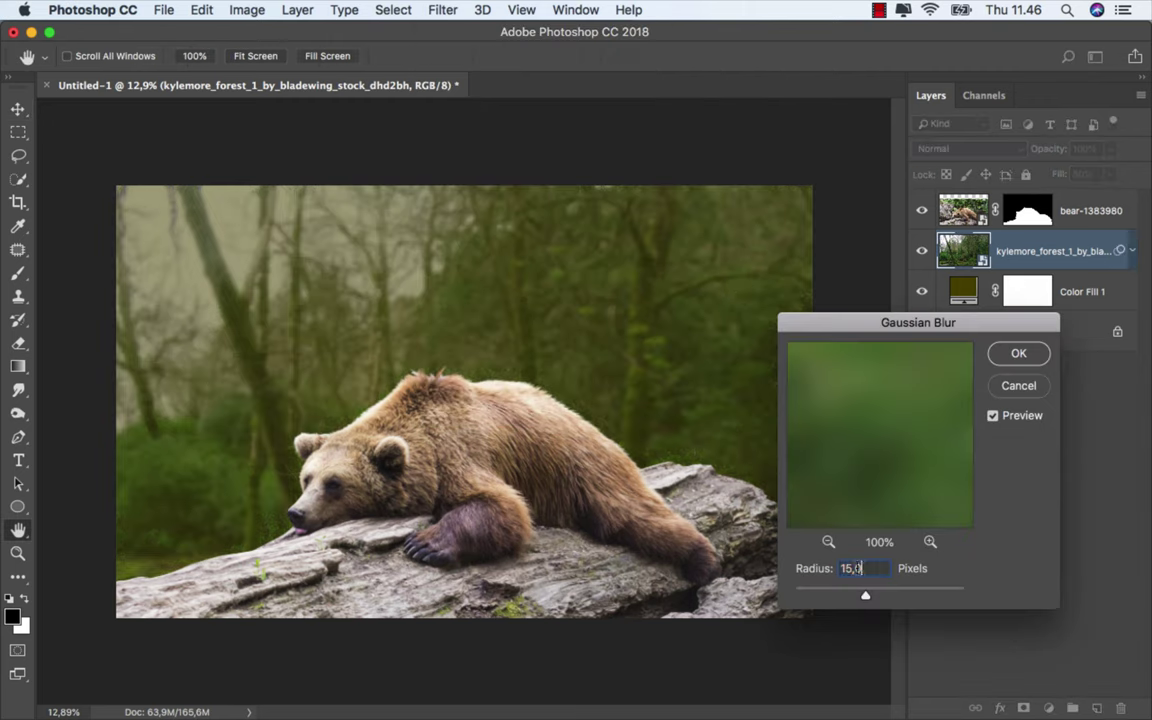
{"action": "left_click_drag", "start_coordinate": [855, 588], "coordinate": [866, 592]}
{"action": "left_click", "coordinate": [1014, 354]}
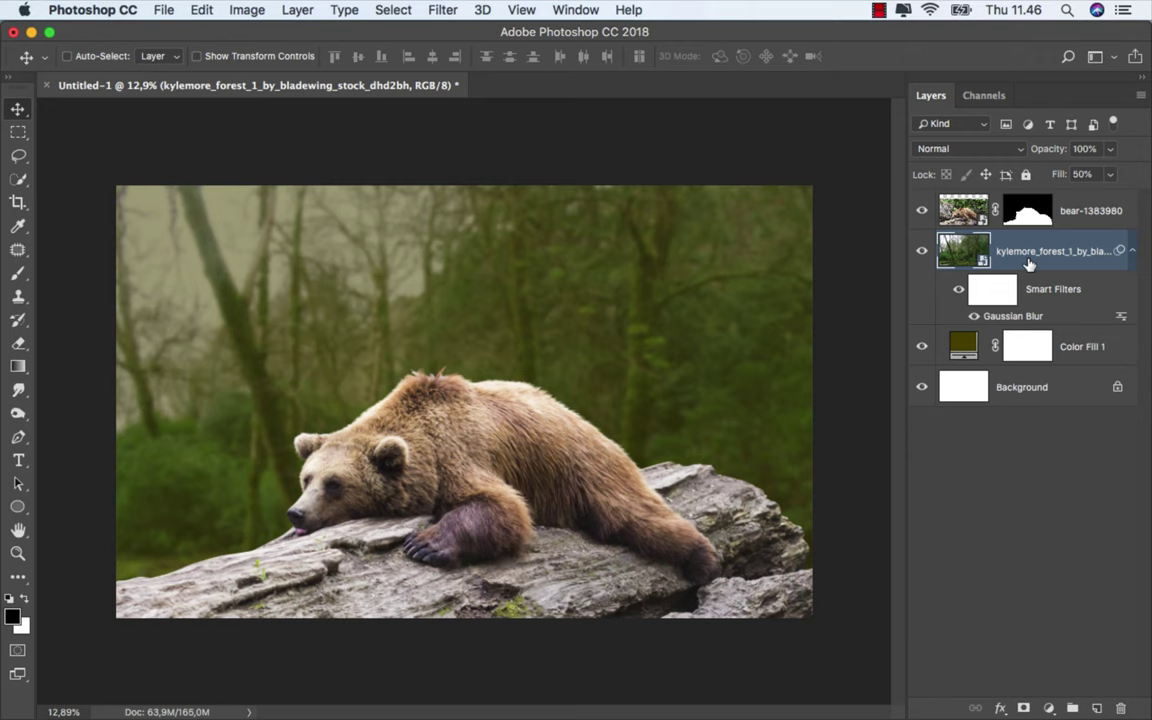
{"action": "left_click", "coordinate": [1048, 708]}
- Clip Selective Color to the forest: Yellows Cyan -100, Greens Cyan -100 and Magenta +100
{"action": "key", "text": "Escape"}
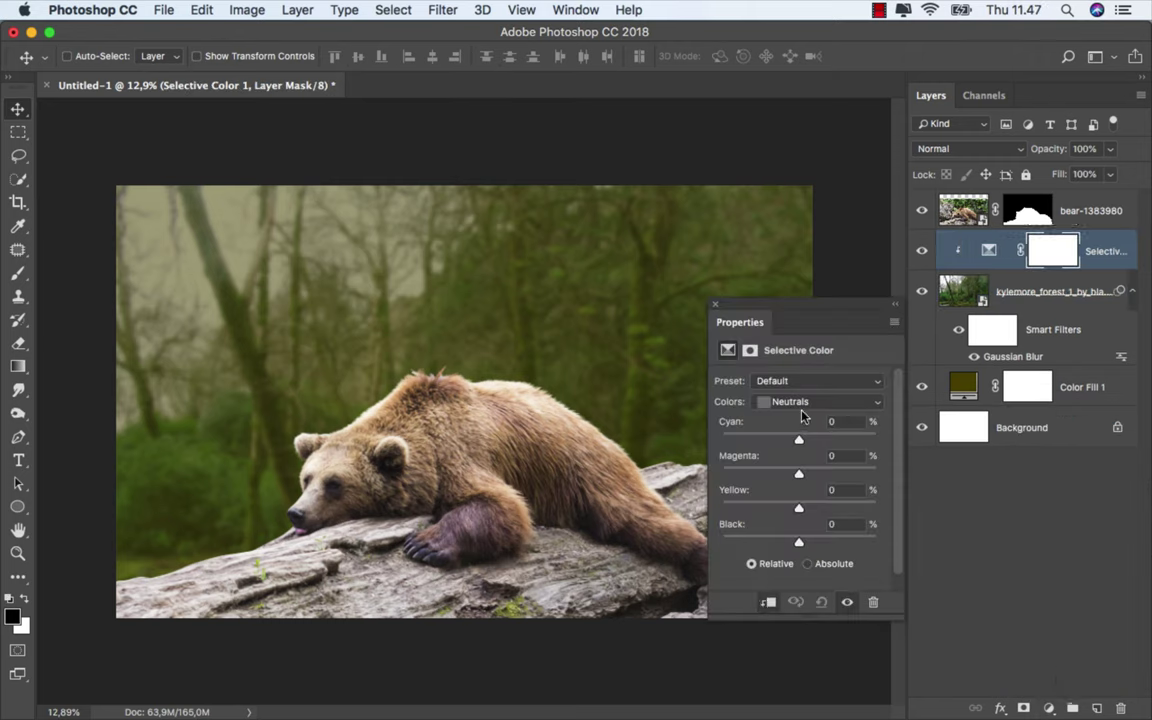
{"action": "left_click", "coordinate": [801, 403]}
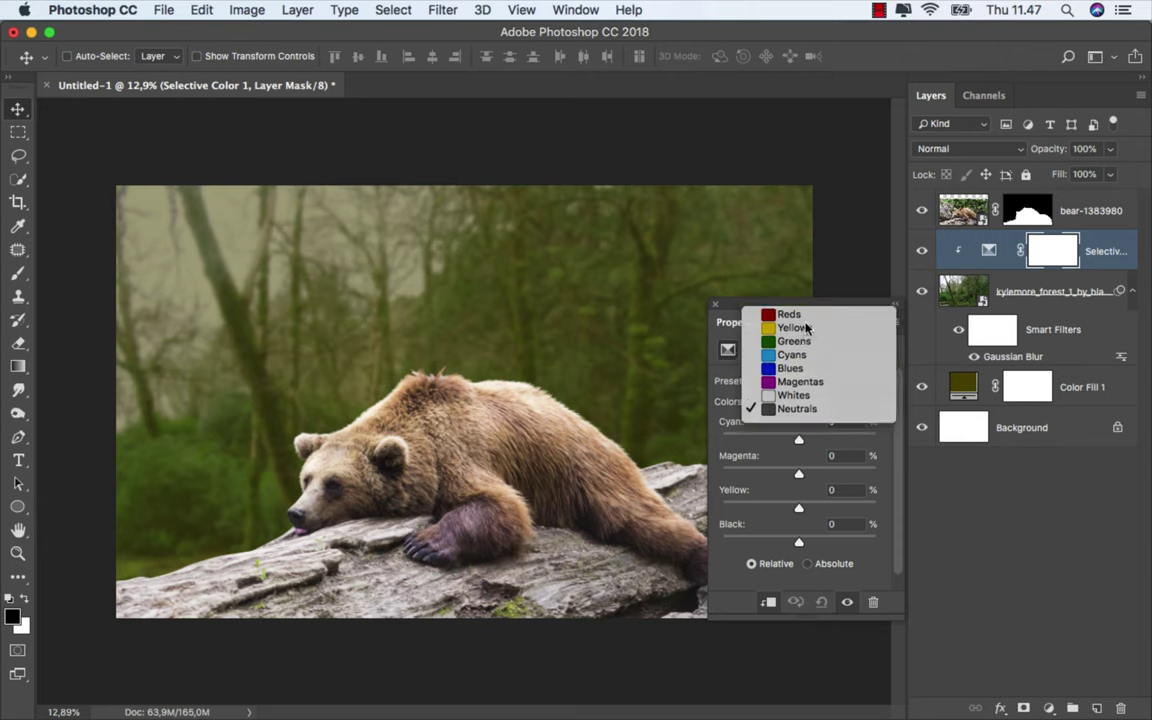
{"action": "left_click", "coordinate": [795, 328]}
{"action": "left_click_drag", "start_coordinate": [797, 436], "coordinate": [795, 443]}
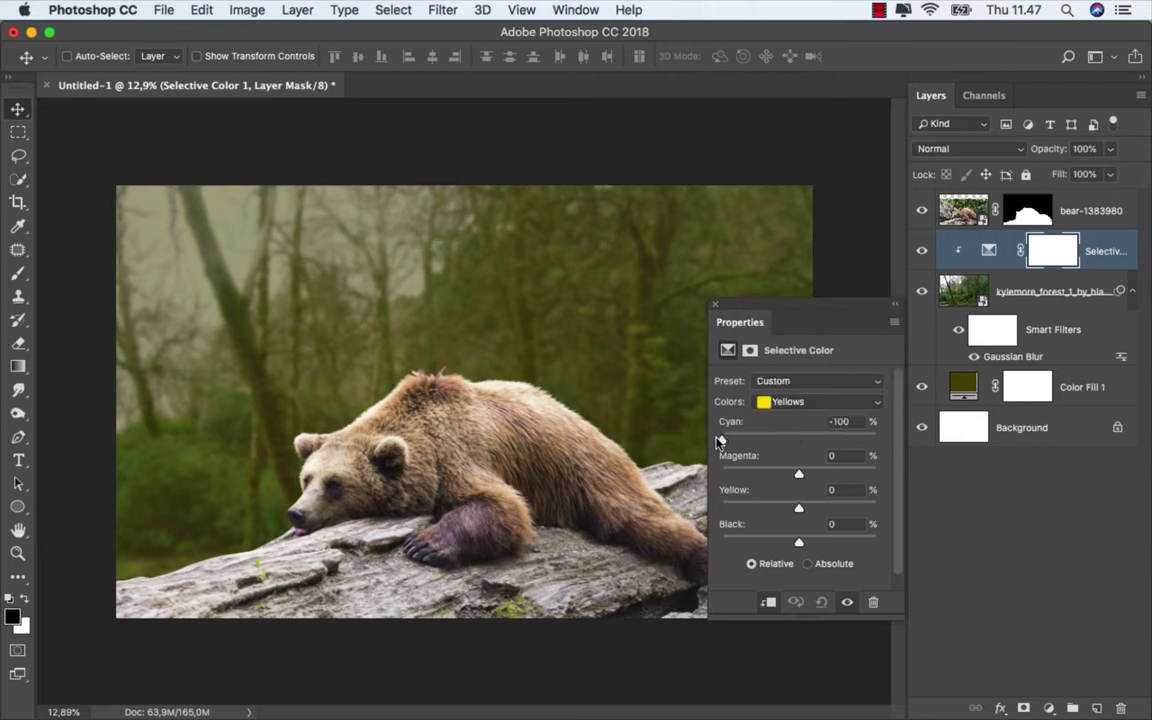
{"action": "left_click", "coordinate": [795, 401]}
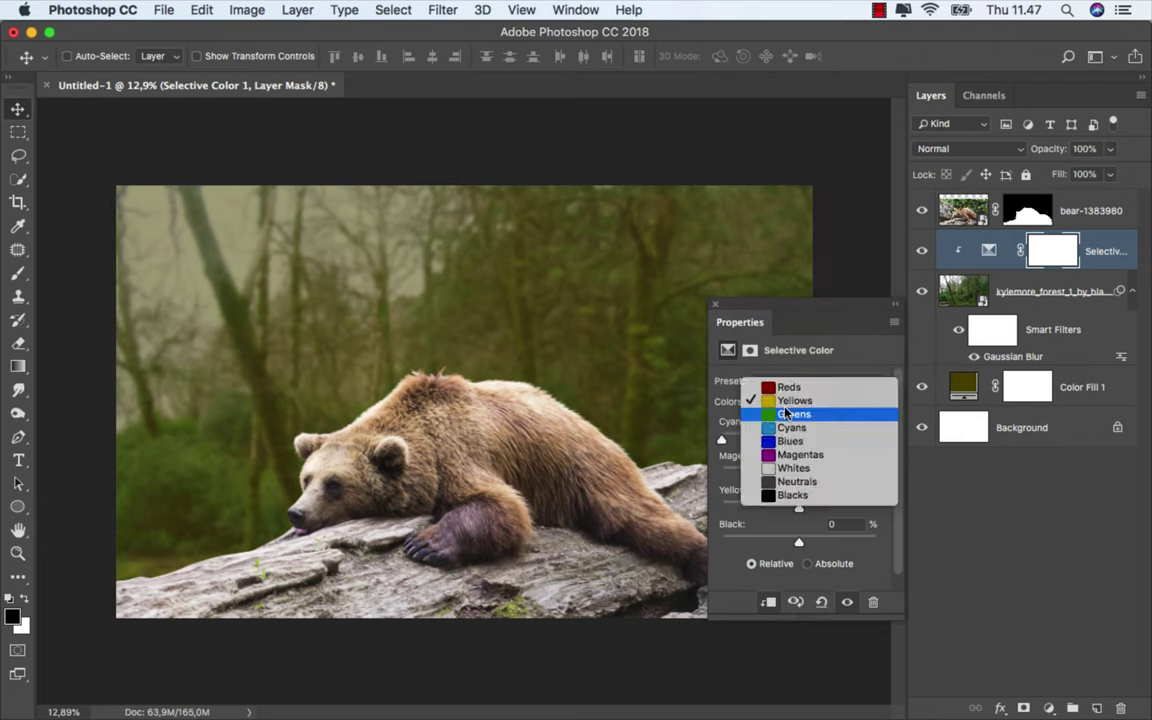
{"action": "left_click", "coordinate": [788, 414]}
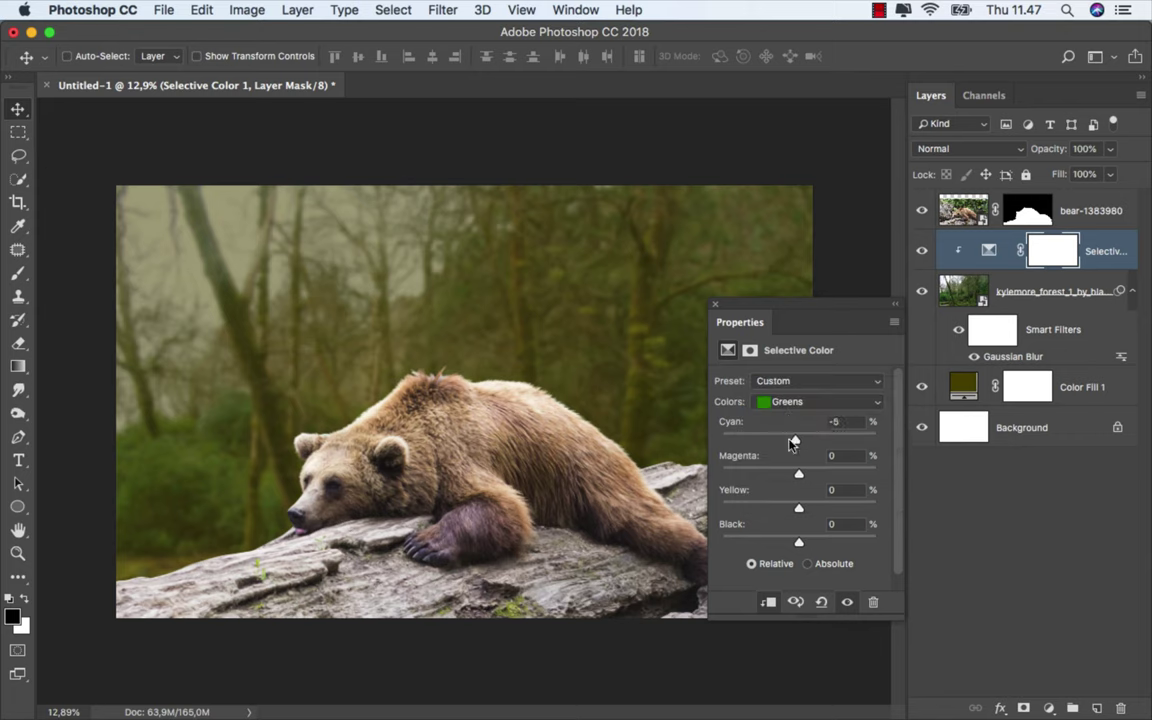
{"action": "left_click_drag", "start_coordinate": [797, 439], "coordinate": [721, 441]}
{"action": "left_click_drag", "start_coordinate": [798, 474], "coordinate": [910, 473]}
{"action": "left_click", "coordinate": [714, 303]}
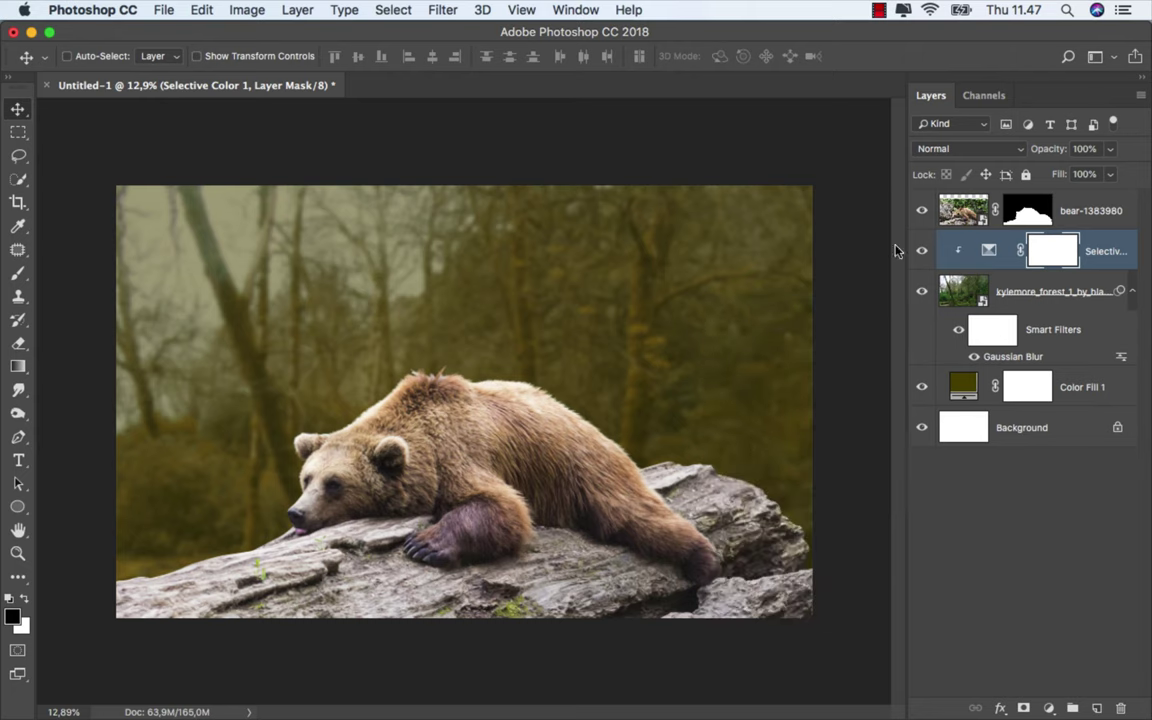
{"action": "left_click", "coordinate": [921, 250]}
{"action": "left_click", "coordinate": [921, 250]}
{"action": "left_click", "coordinate": [1048, 708]}
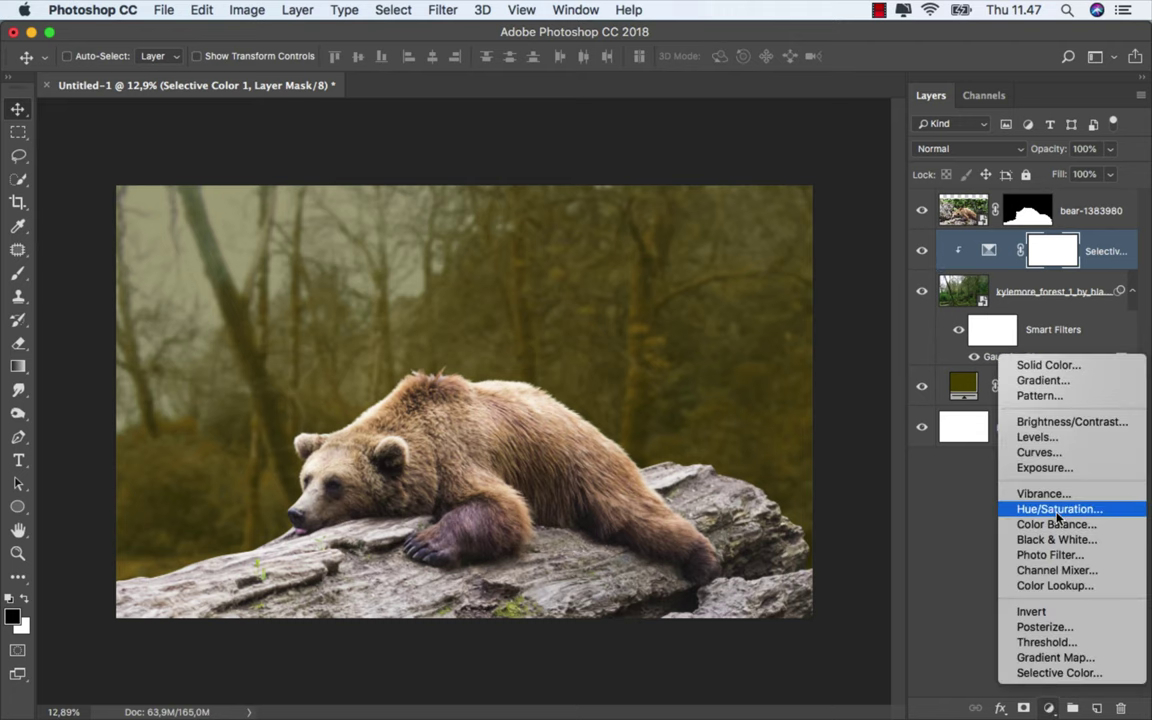
- Add a Brightness/Contrast adjustment that darkens the forest to about -51 brightness
{"action": "left_click", "coordinate": [1065, 421]}
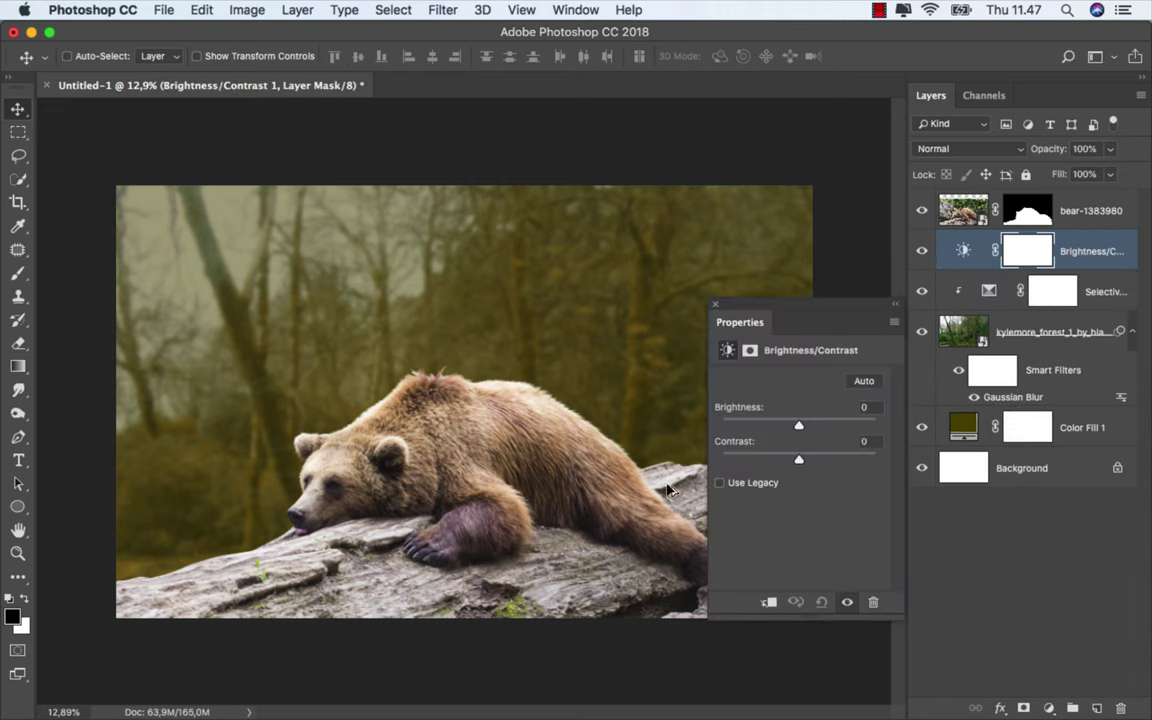
{"action": "scroll", "coordinate": [670, 490], "scroll_direction": "up", "scroll_amount": 2}
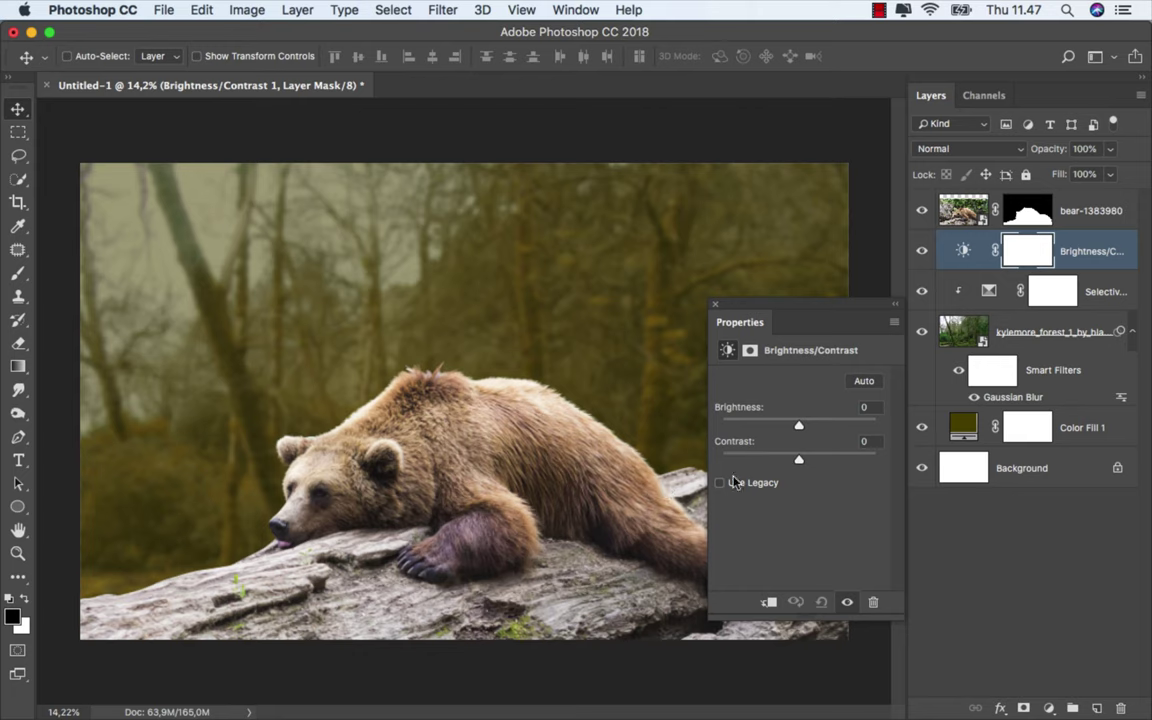
{"action": "left_click_drag", "start_coordinate": [798, 425], "coordinate": [779, 427]}
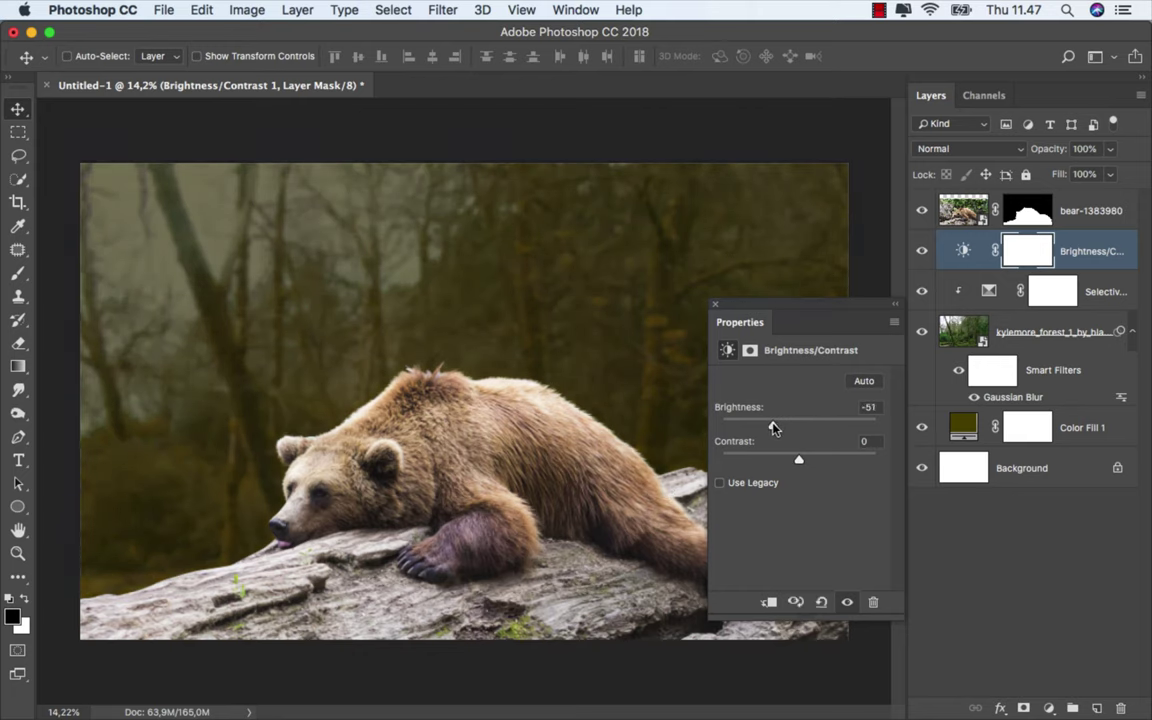
{"action": "left_click", "coordinate": [714, 303]}
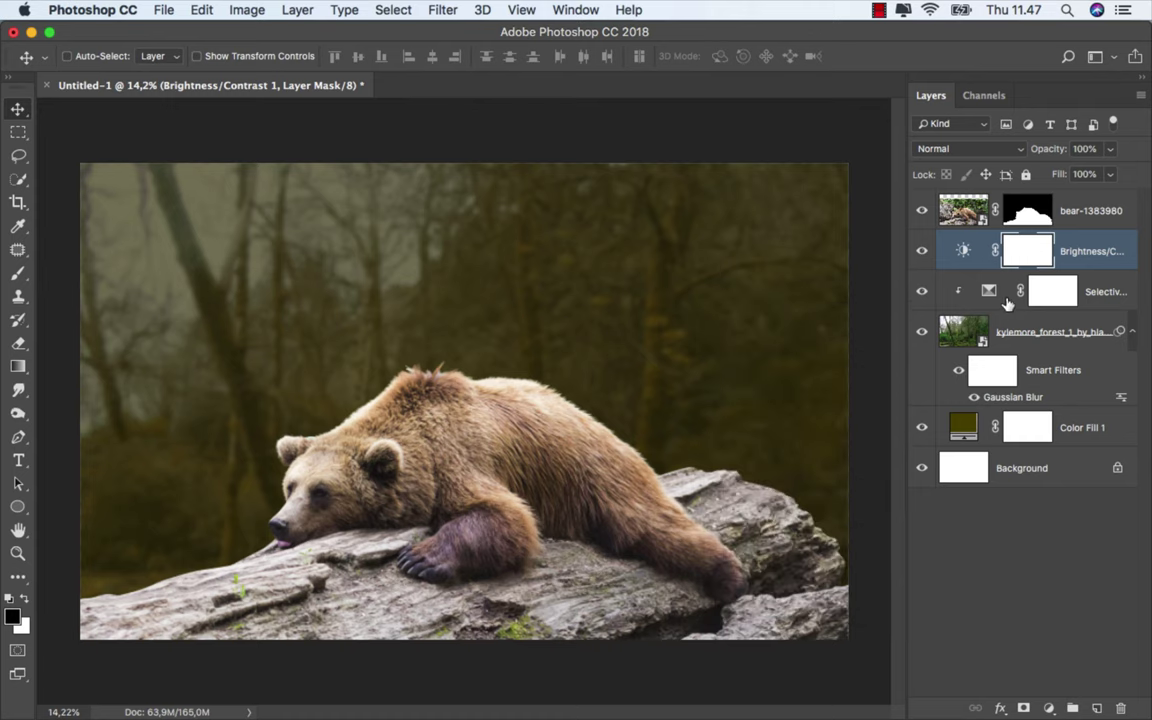
- Clip the Brightness/Contrast layer to the forest, then select the bear-1383980 layer
{"action": "right_click", "coordinate": [1079, 264]}
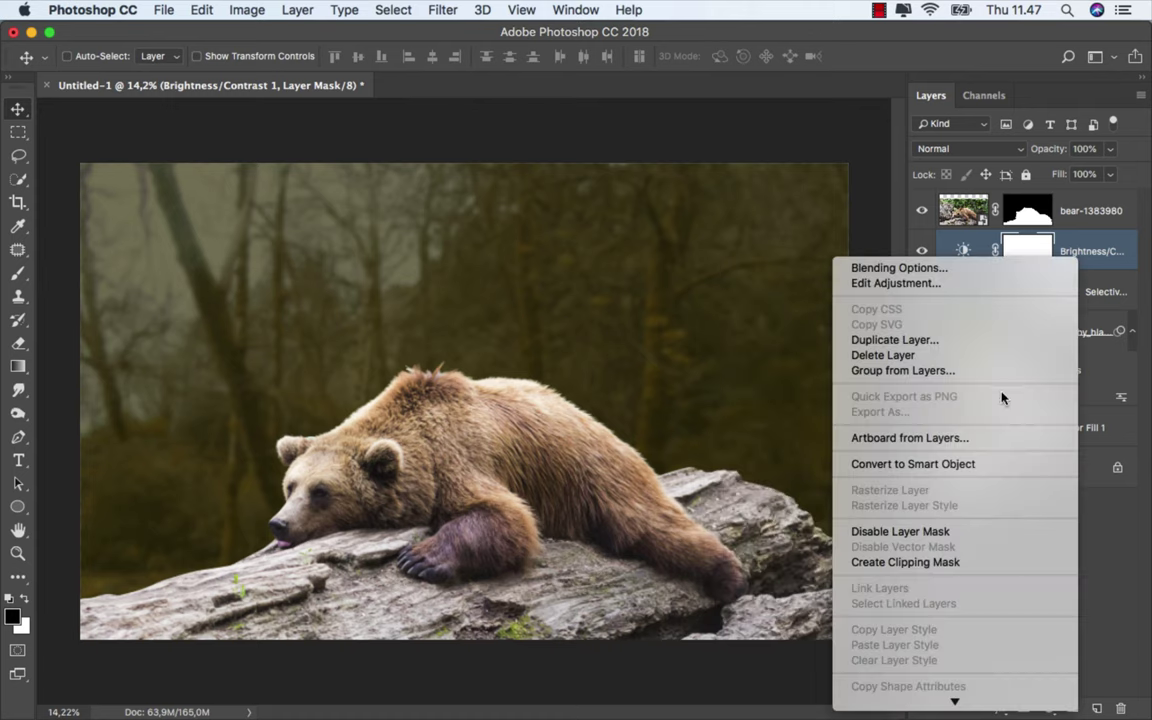
{"action": "left_click", "coordinate": [950, 561]}
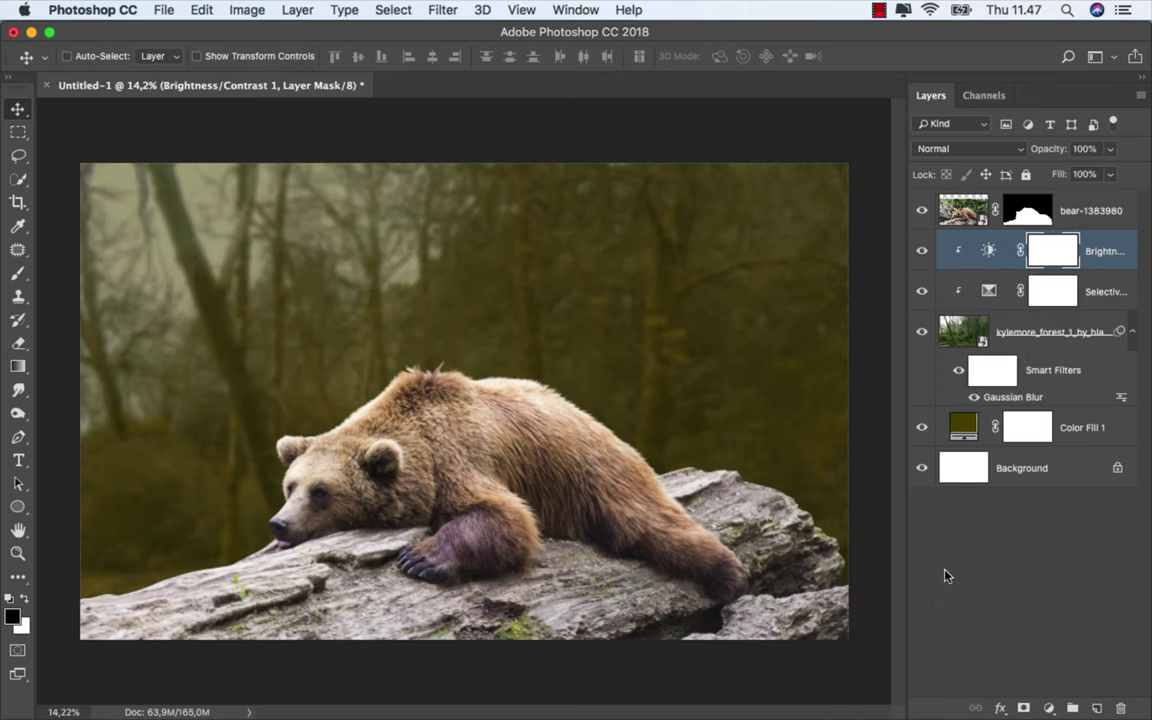
{"action": "key", "text": "super+2"}
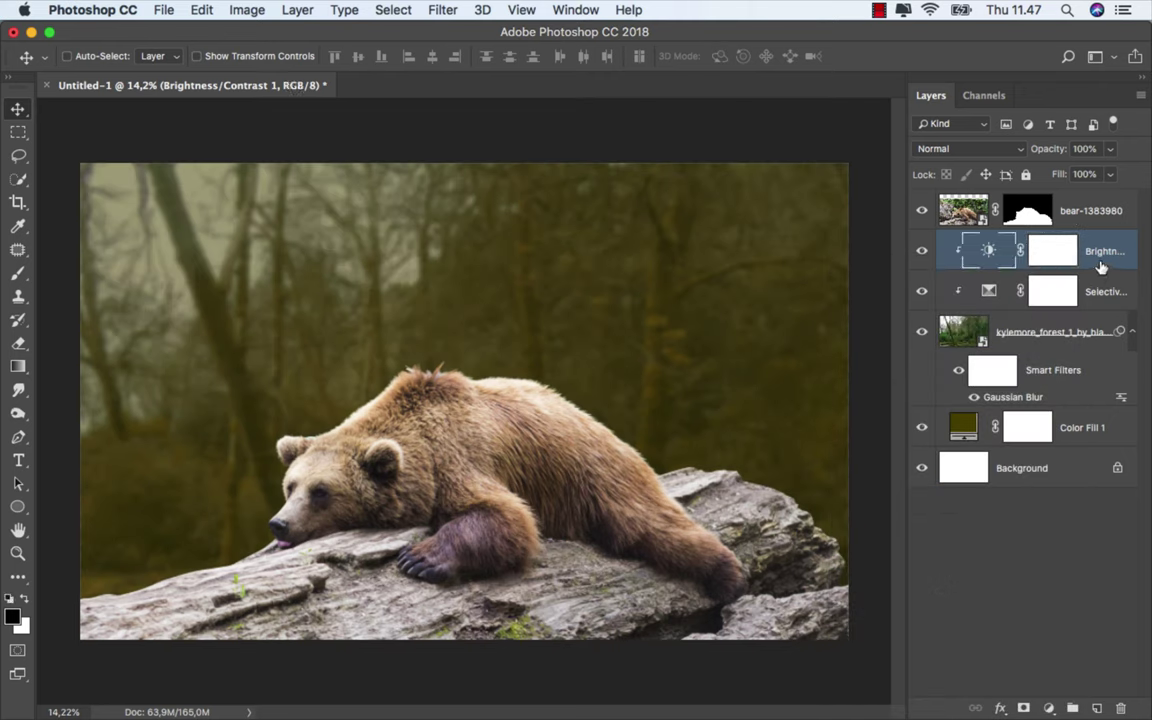
{"action": "left_click", "coordinate": [1095, 212]}
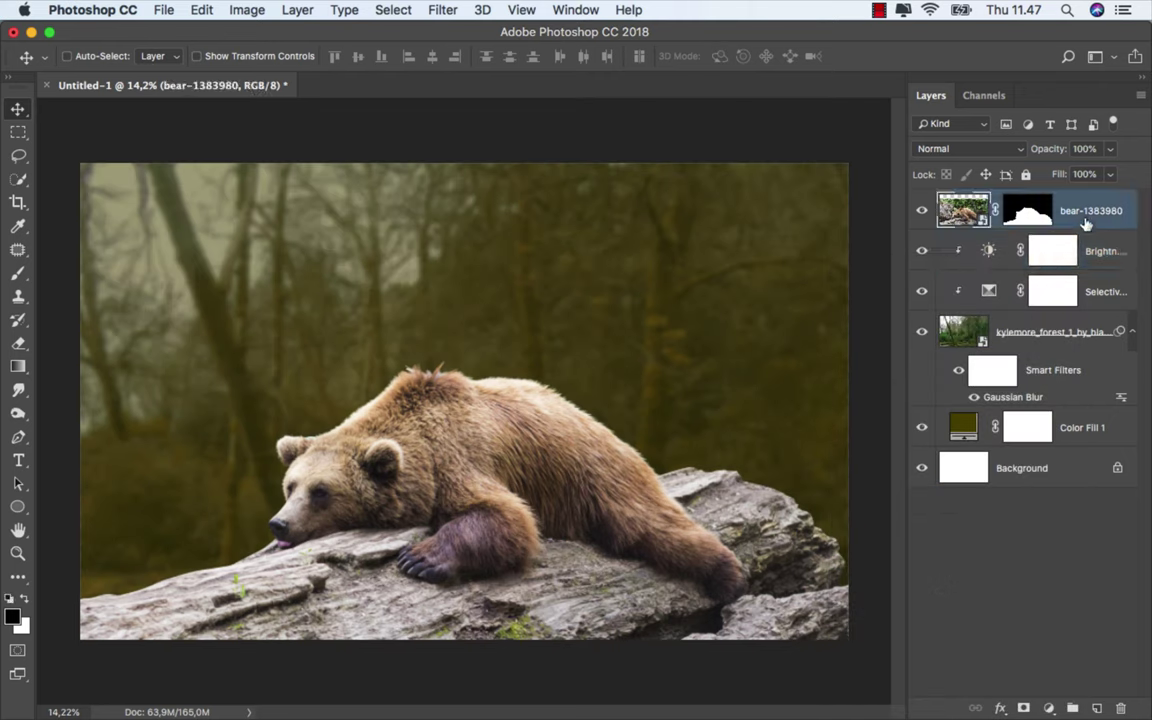
- Add a second Brightness/Contrast layer clipped to the bear with brightness at -77
{"action": "left_click", "coordinate": [1050, 703]}
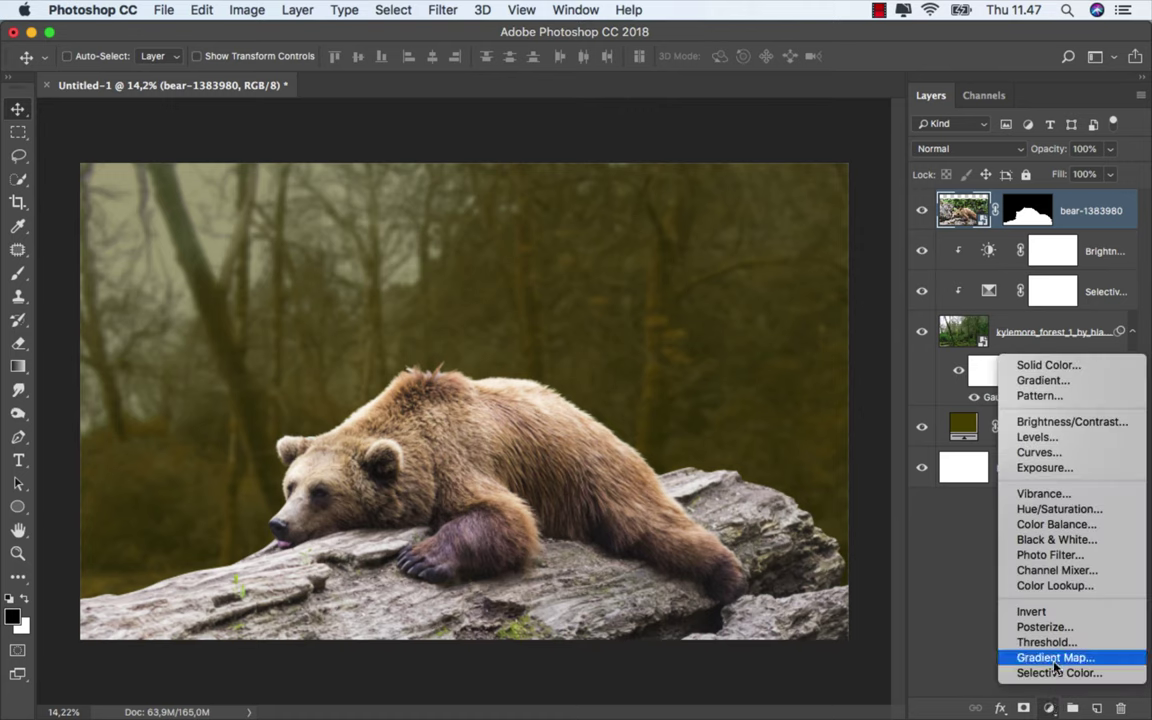
{"action": "left_click", "coordinate": [1072, 422]}
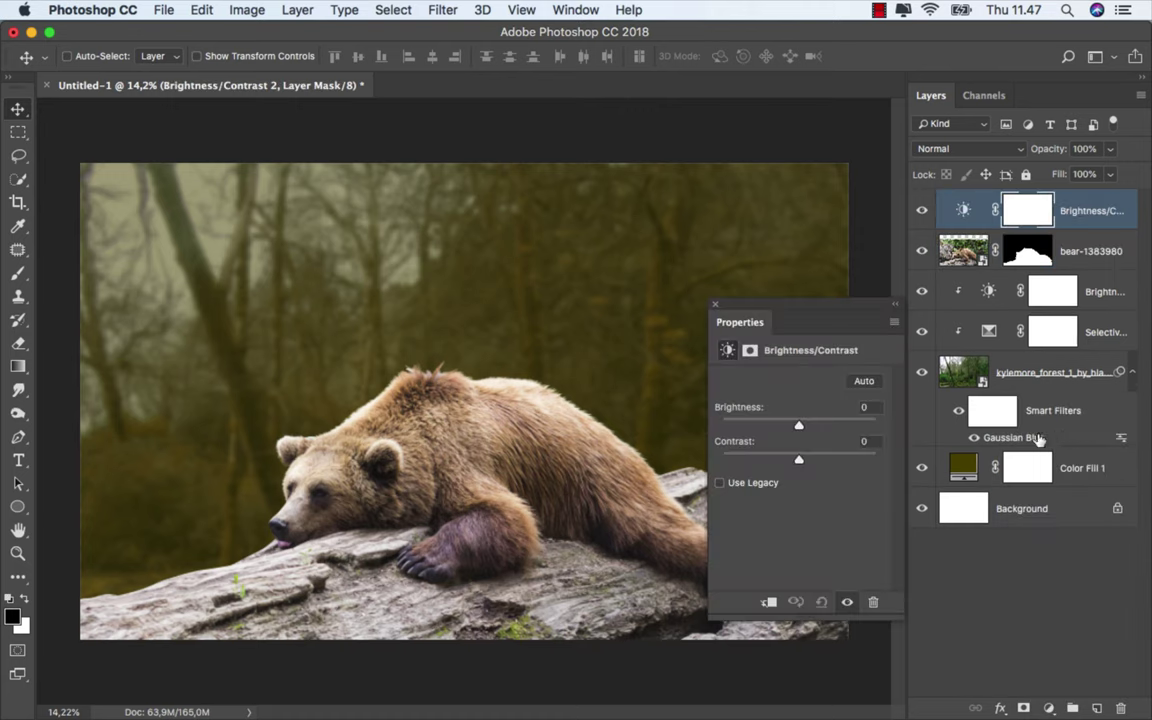
{"action": "left_click", "coordinate": [768, 602]}
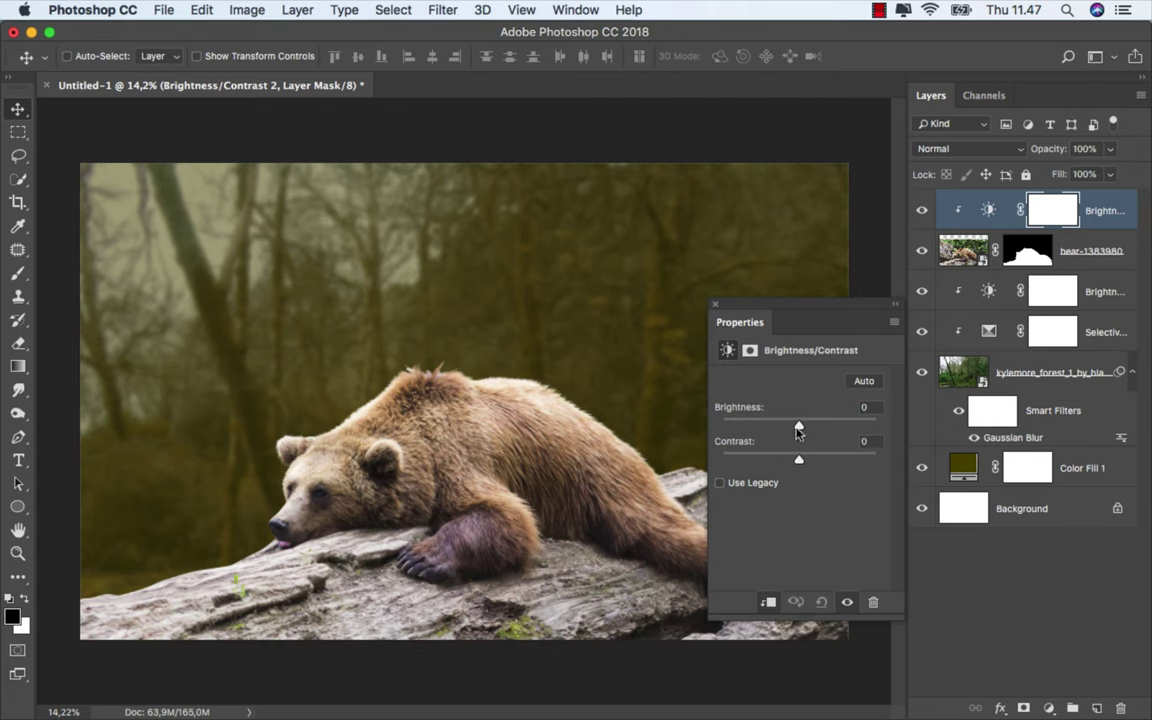
{"action": "left_click_drag", "start_coordinate": [798, 428], "coordinate": [761, 428]}
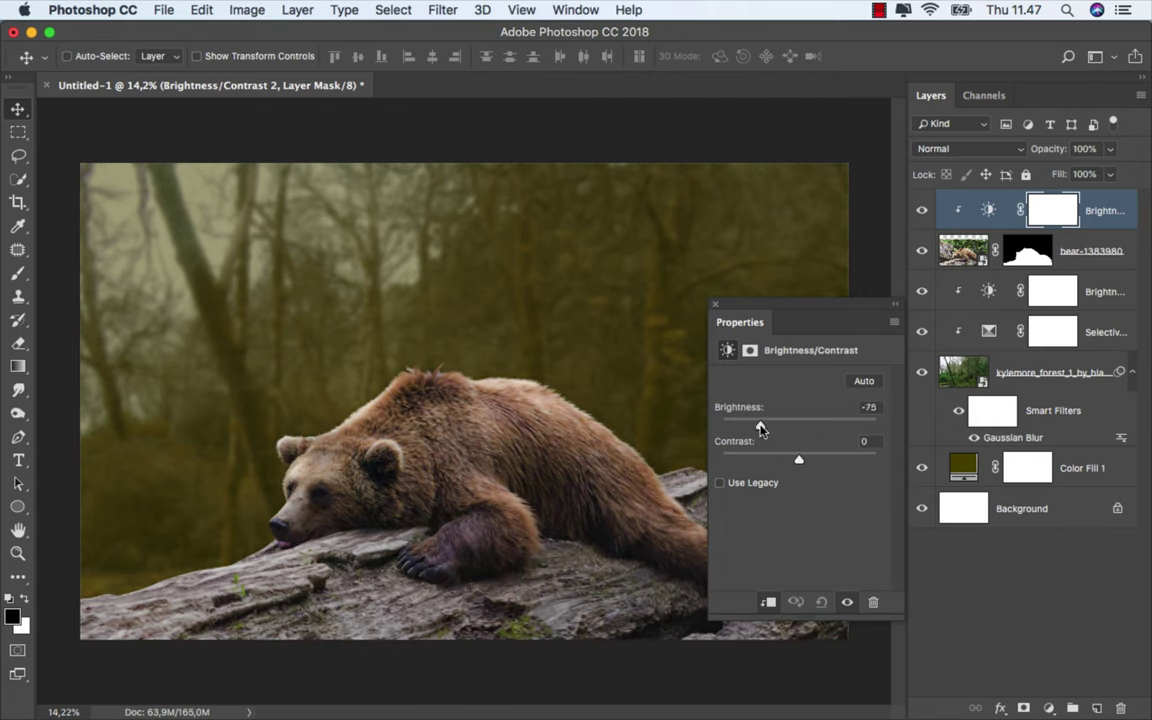
{"action": "left_click", "coordinate": [716, 307]}
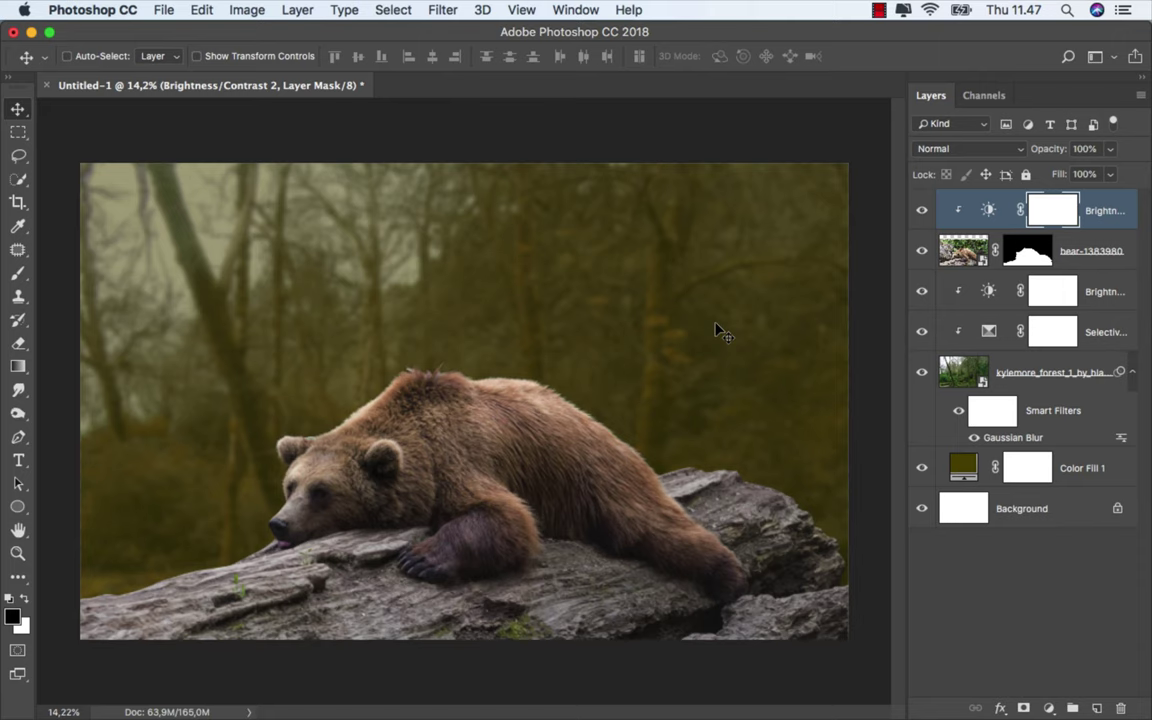
{"action": "key", "text": "b"}
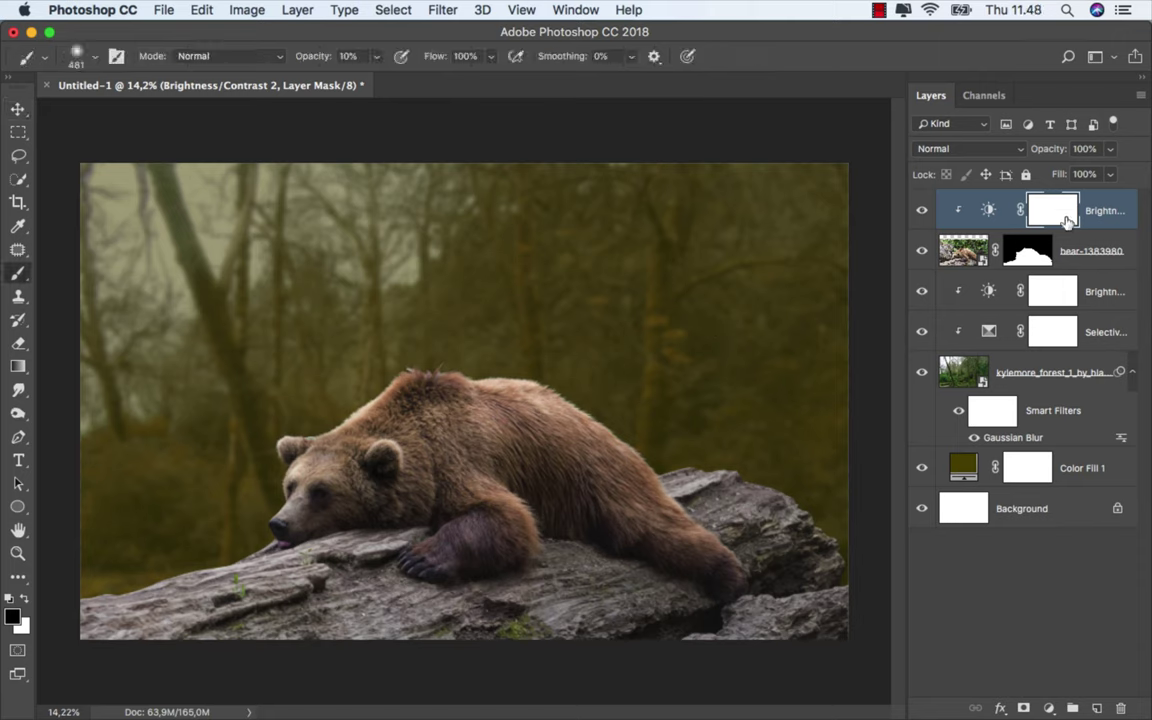
{"action": "left_click", "coordinate": [1104, 222]}
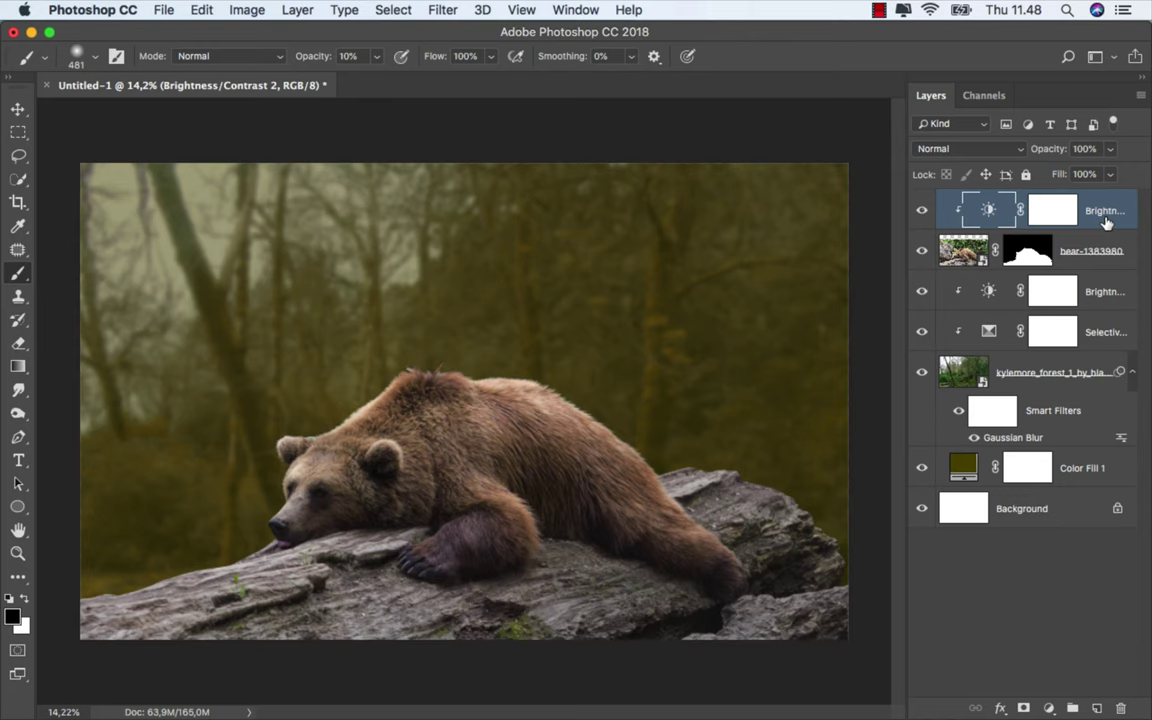
{"action": "left_click", "coordinate": [1048, 708]}
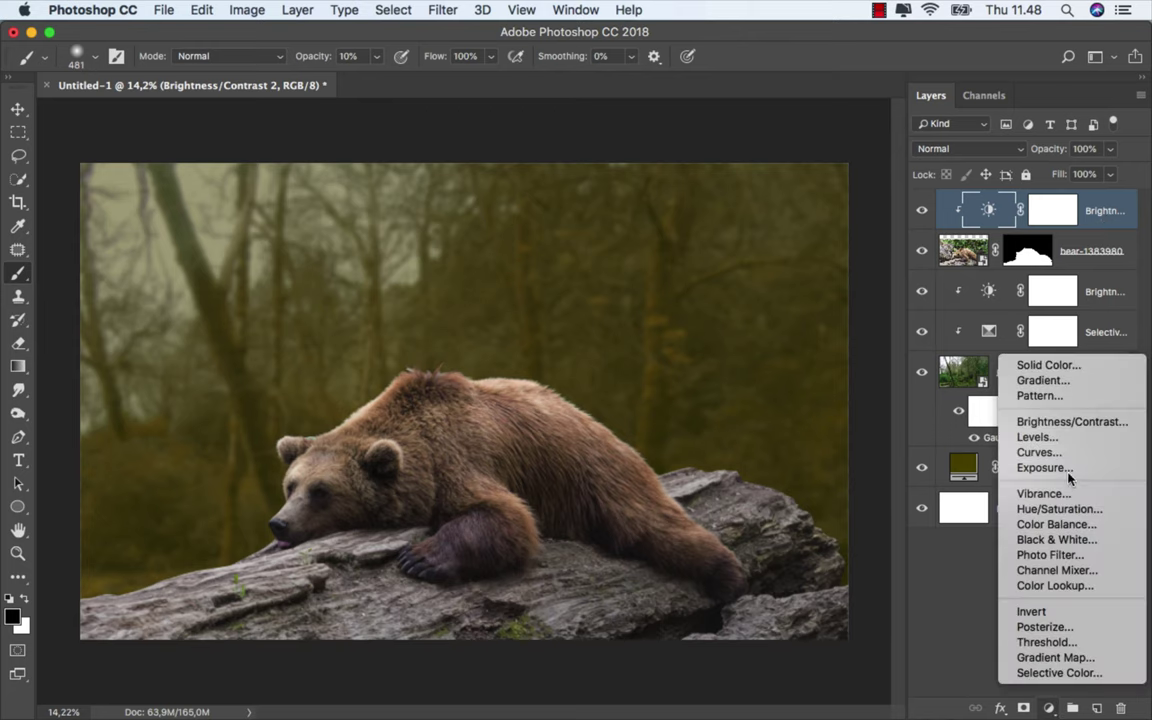
- Add a bear-clipped Levels layer with lowered output white, its mask inverted to black
{"action": "left_click", "coordinate": [1038, 437]}
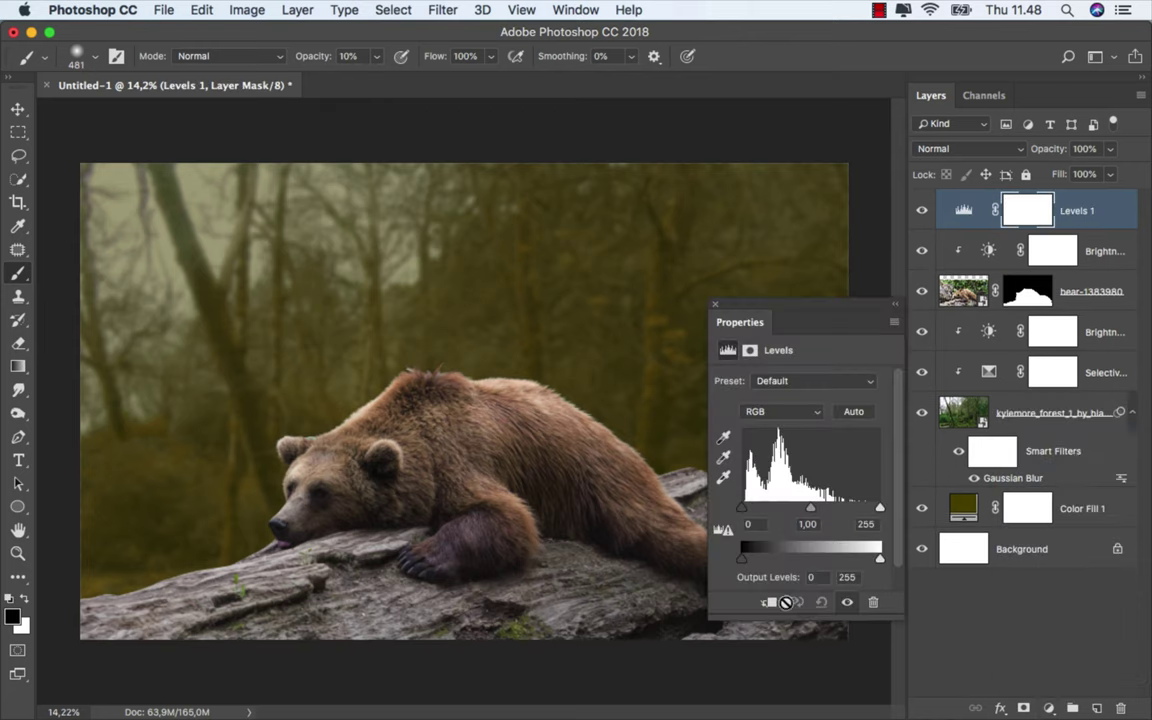
{"action": "left_click", "coordinate": [770, 602]}
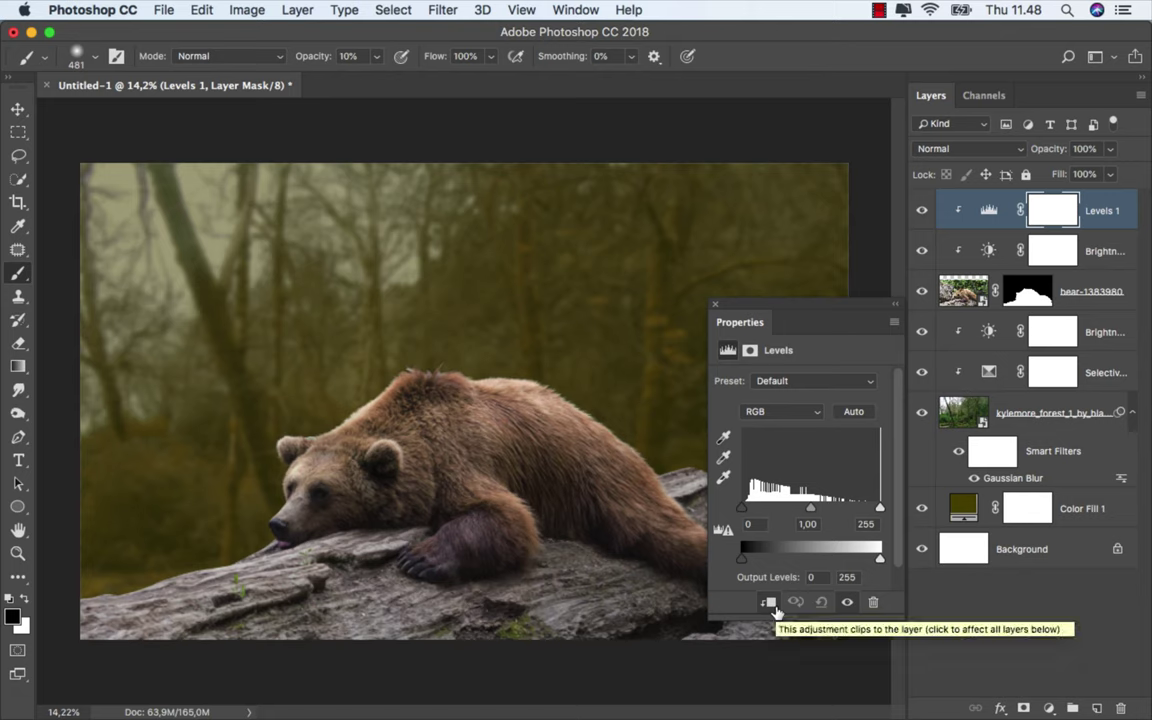
{"action": "left_click_drag", "start_coordinate": [880, 558], "coordinate": [828, 563]}
{"action": "left_click", "coordinate": [714, 306]}
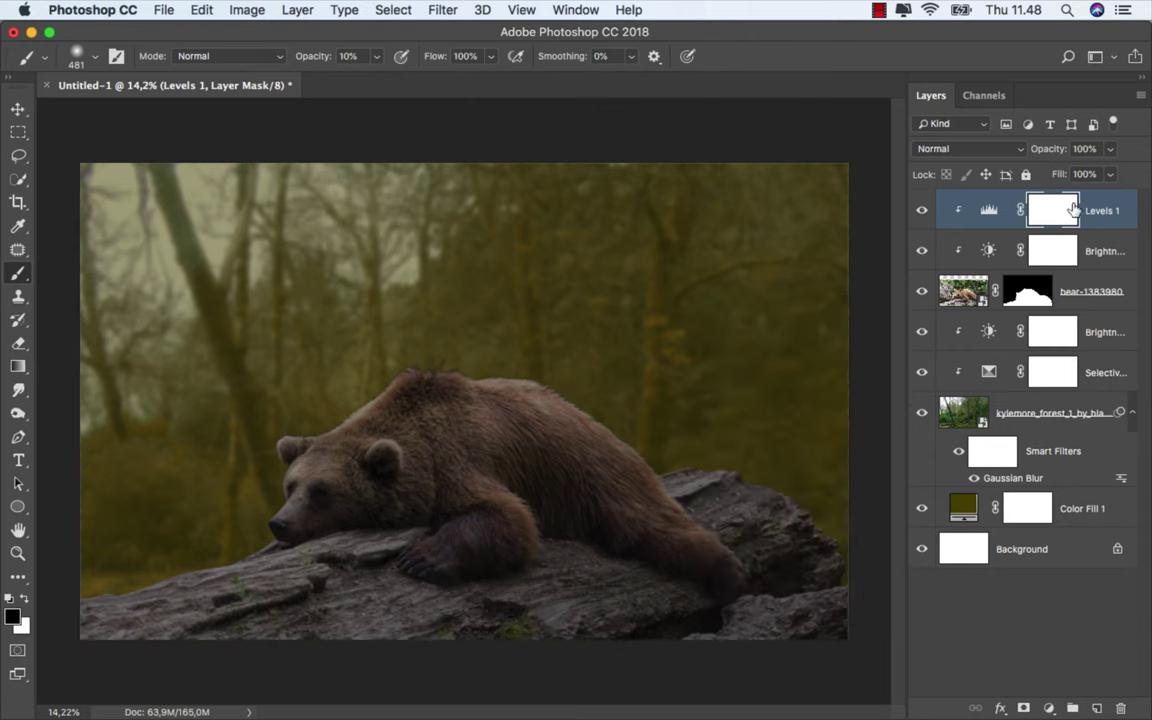
{"action": "key", "text": "super+i"}
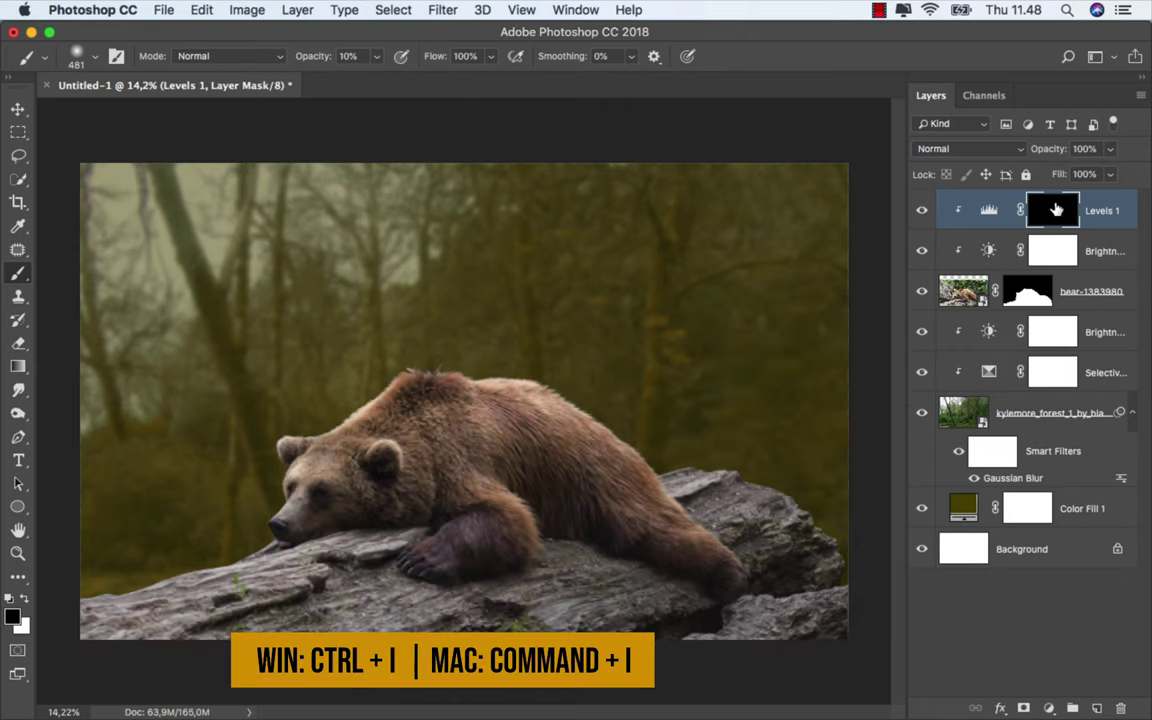
- Set up a white soft round brush at 46% opacity
{"action": "left_click", "coordinate": [27, 600]}
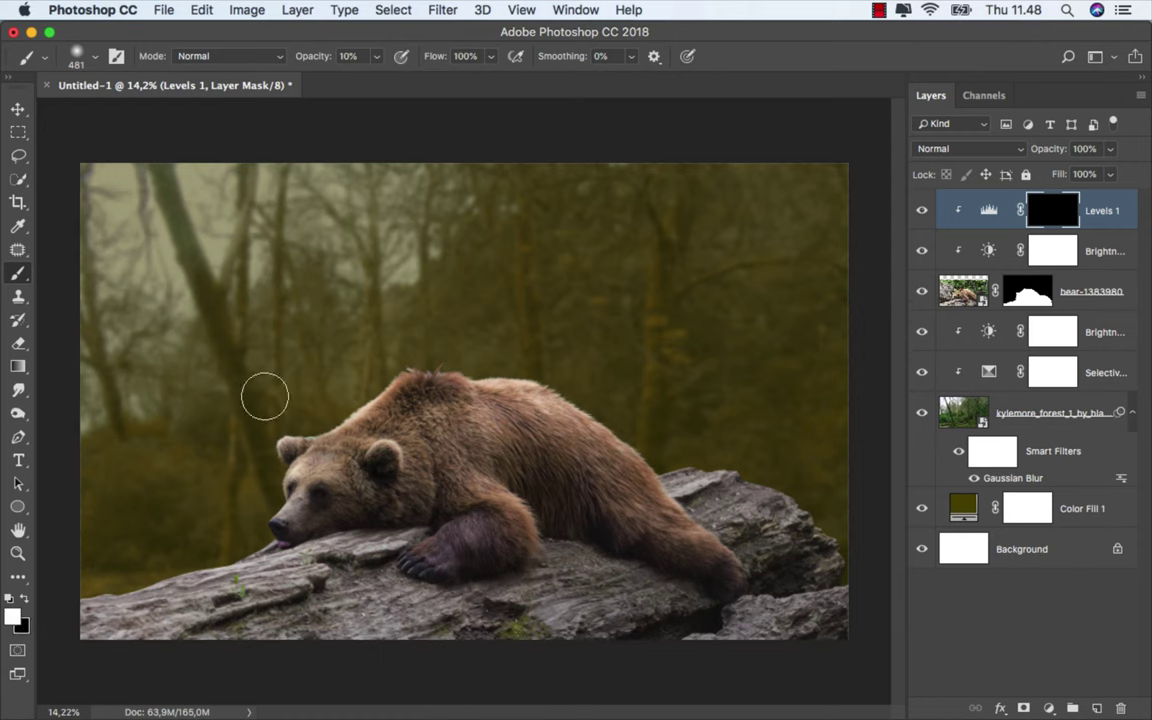
{"action": "left_click", "coordinate": [376, 57]}
{"action": "left_click_drag", "start_coordinate": [400, 80], "coordinate": [407, 79]}
{"action": "right_click", "coordinate": [20, 270]}
{"action": "left_click", "coordinate": [52, 273]}
{"action": "right_click", "coordinate": [193, 283]}
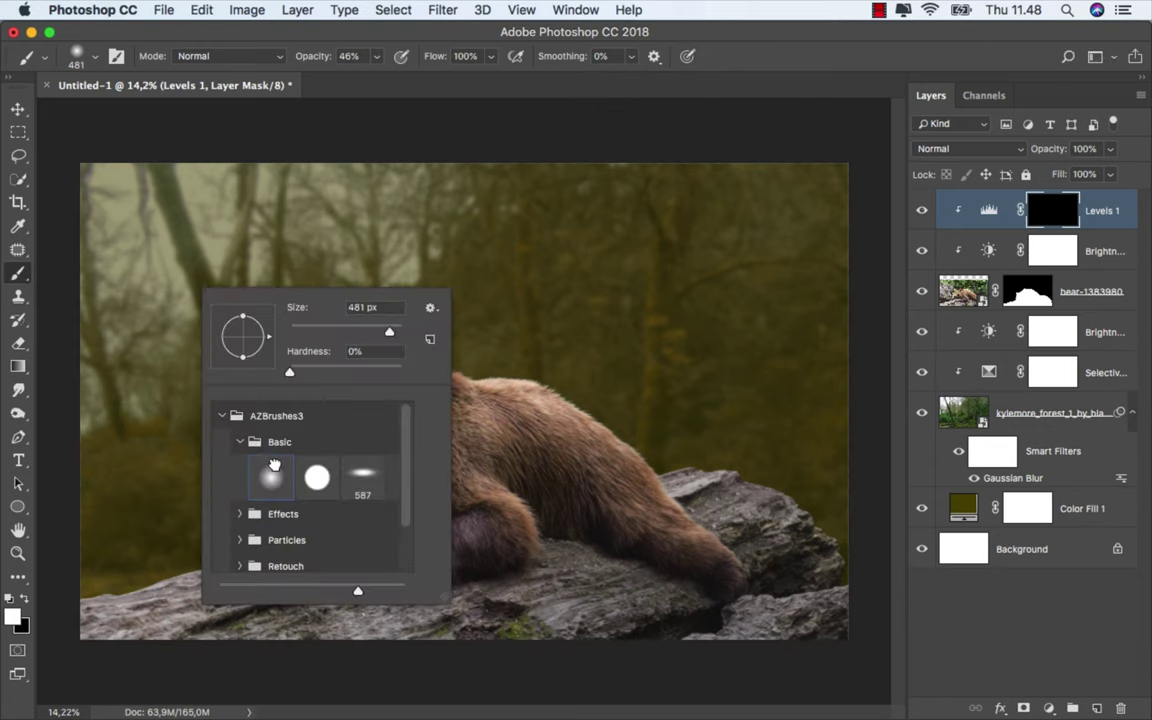
{"action": "left_click_drag", "start_coordinate": [170, 442], "coordinate": [211, 442]}
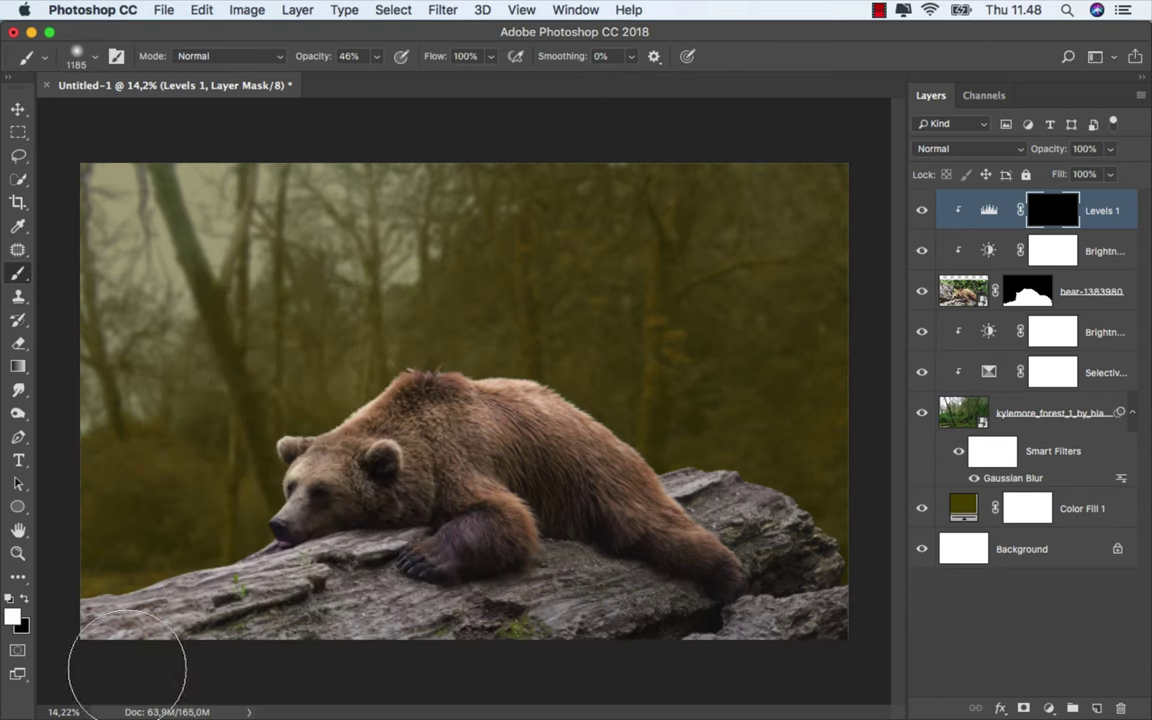
- Paint the Levels mask over the rock and the bear's lower body and legs
{"action": "mouse_move", "coordinate": [126, 667]}
{"action": "left_mouse_down"}
{"action": "mouse_move", "coordinate": [391, 617]}
{"action": "mouse_move", "coordinate": [490, 636]}
{"action": "mouse_move", "coordinate": [560, 596]}
{"action": "mouse_move", "coordinate": [766, 632]}
{"action": "mouse_move", "coordinate": [831, 630]}
{"action": "mouse_move", "coordinate": [812, 586]}
{"action": "left_mouse_up"}
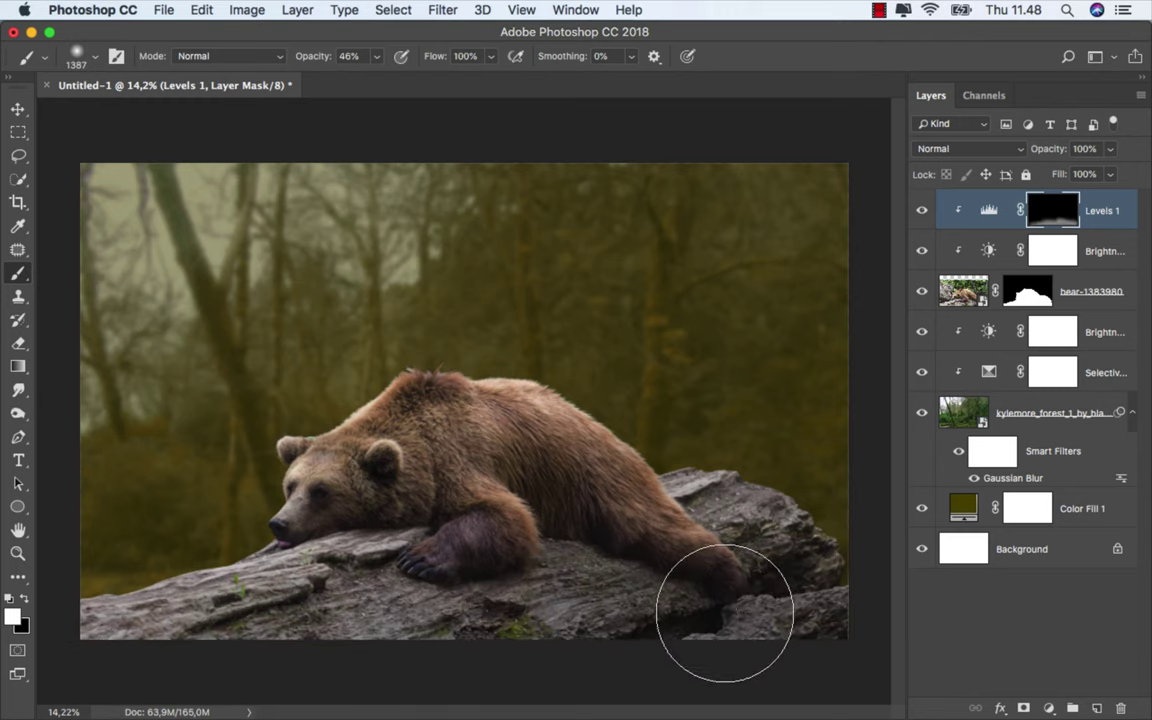
{"action": "mouse_move", "coordinate": [593, 601]}
{"action": "left_mouse_down"}
{"action": "mouse_move", "coordinate": [465, 604]}
{"action": "mouse_move", "coordinate": [378, 586]}
{"action": "mouse_move", "coordinate": [357, 612]}
{"action": "mouse_move", "coordinate": [121, 655]}
{"action": "left_mouse_up"}
{"action": "left_click_drag", "start_coordinate": [527, 581], "coordinate": [553, 553]}
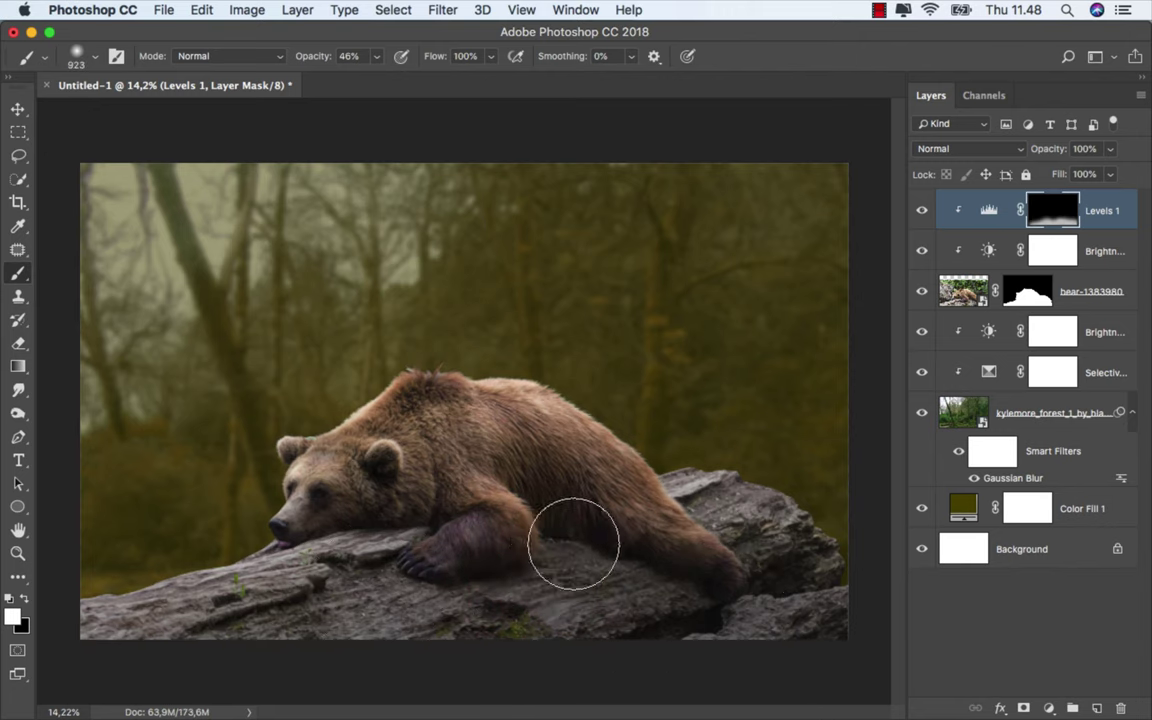
{"action": "mouse_move", "coordinate": [770, 632]}
{"action": "left_mouse_down"}
{"action": "mouse_move", "coordinate": [790, 630]}
{"action": "mouse_move", "coordinate": [591, 609]}
{"action": "mouse_move", "coordinate": [162, 637]}
{"action": "mouse_move", "coordinate": [334, 604]}
{"action": "mouse_move", "coordinate": [368, 581]}
{"action": "mouse_move", "coordinate": [393, 617]}
{"action": "mouse_move", "coordinate": [571, 610]}
{"action": "left_mouse_up"}
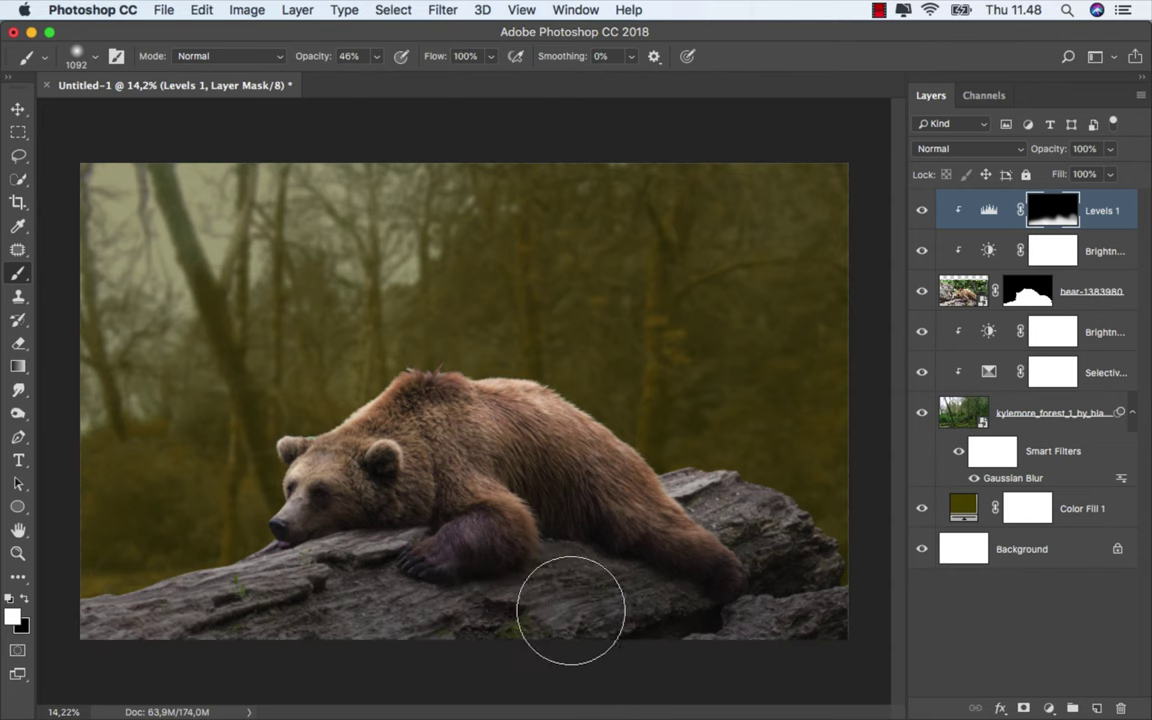
{"action": "left_click", "coordinate": [922, 210]}
{"action": "scroll", "coordinate": [565, 490], "scroll_direction": "up", "scroll_amount": 3}
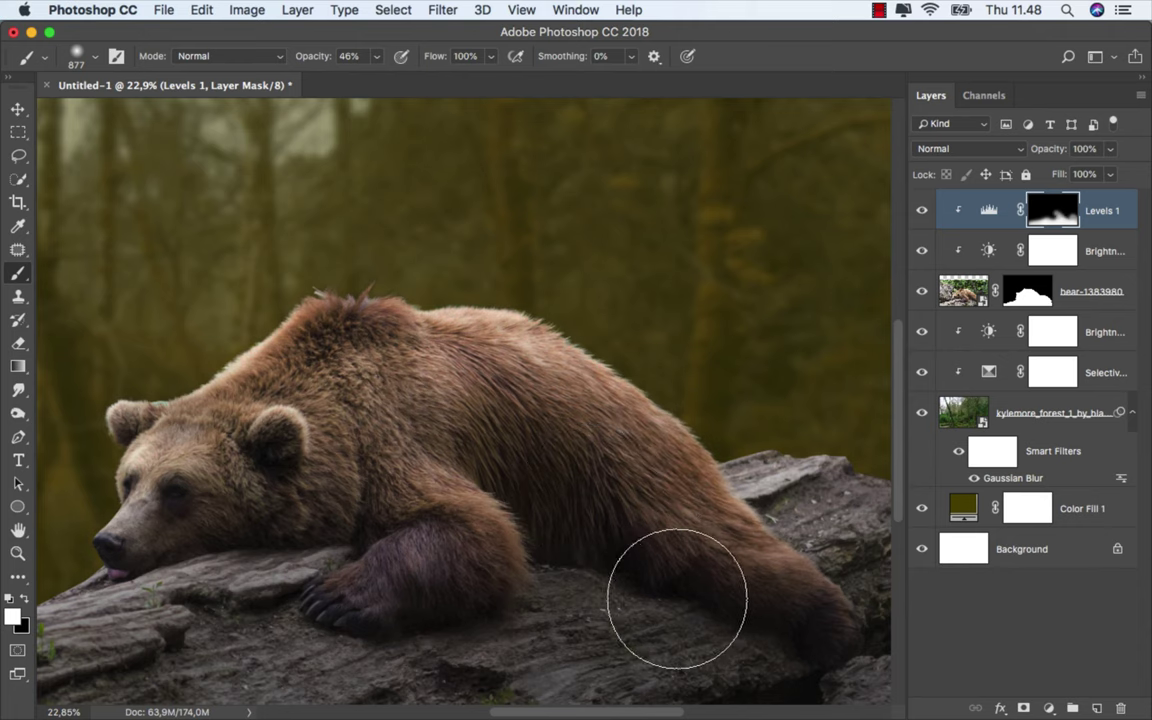
{"action": "key", "text": "bracketleft"}
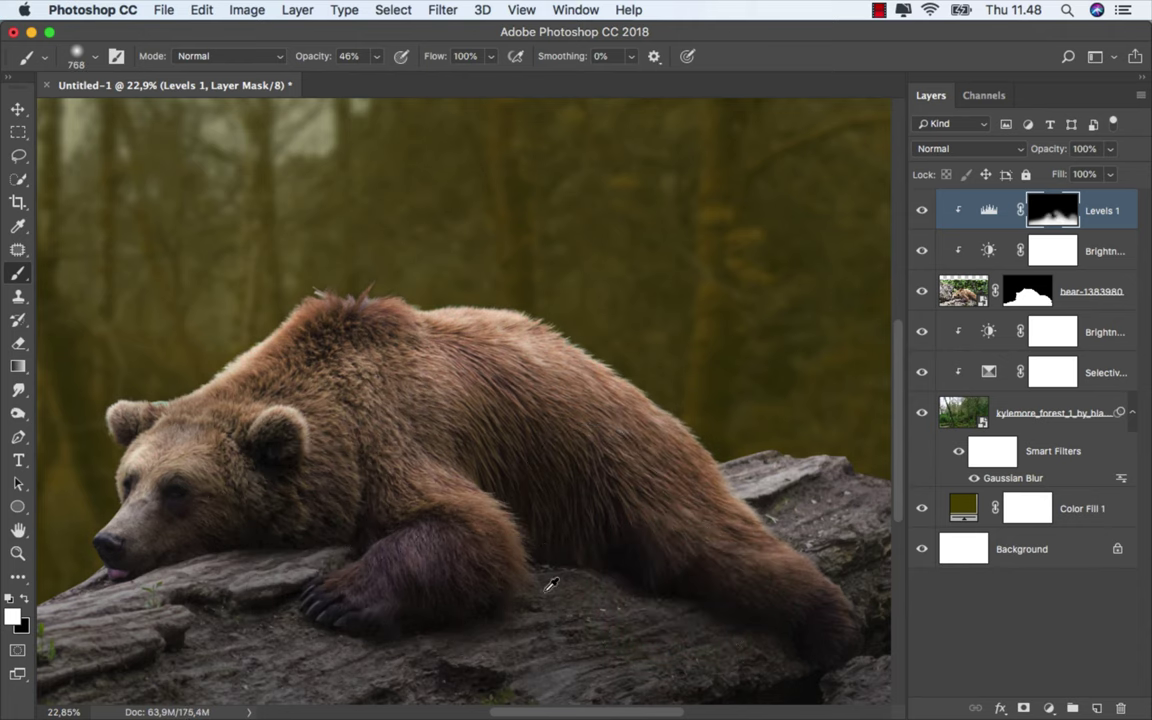
{"action": "scroll", "coordinate": [543, 580], "scroll_direction": "down", "scroll_amount": 1}
{"action": "scroll", "coordinate": [545, 591], "scroll_direction": "down", "scroll_amount": 3}
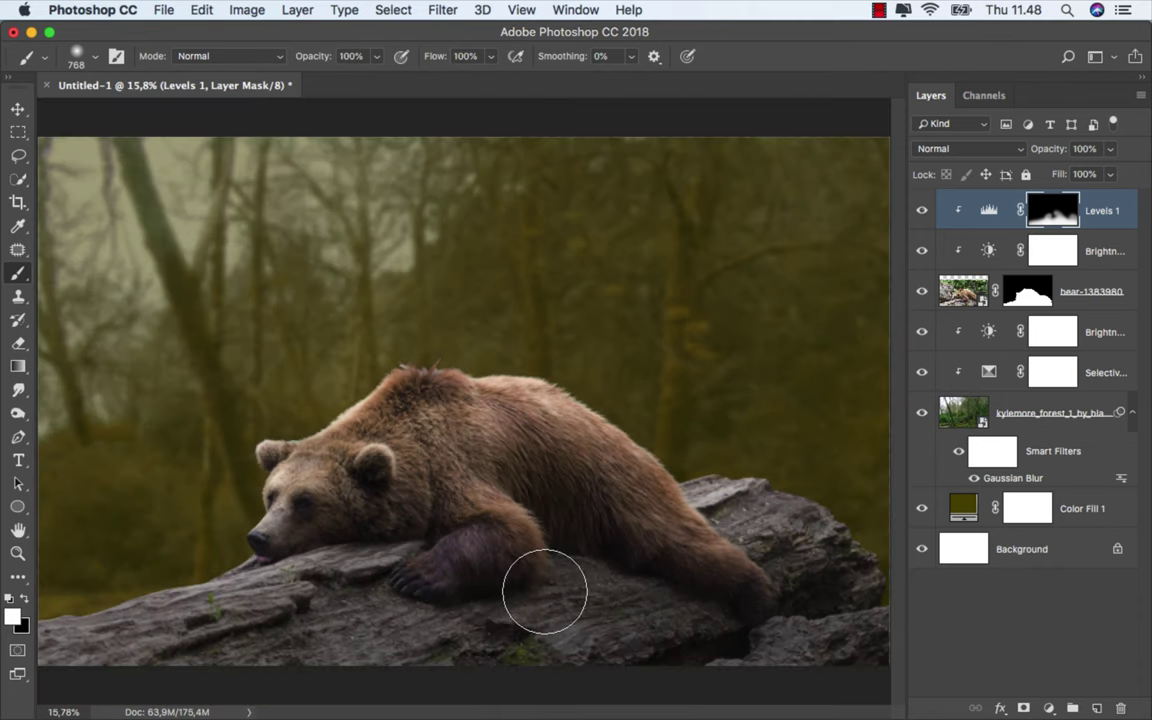
{"action": "left_click", "coordinate": [988, 210]}
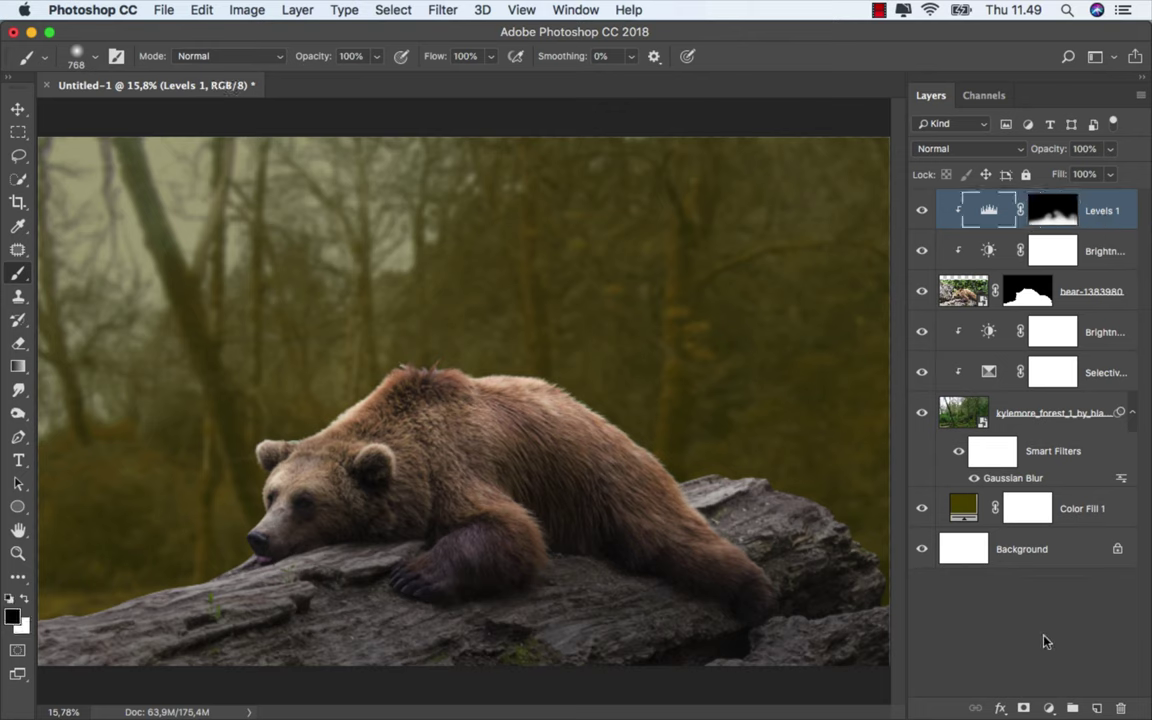
- Add a Color Balance layer above Levels 1, nudging midtones toward green and yellow
{"action": "left_click", "coordinate": [1048, 708]}
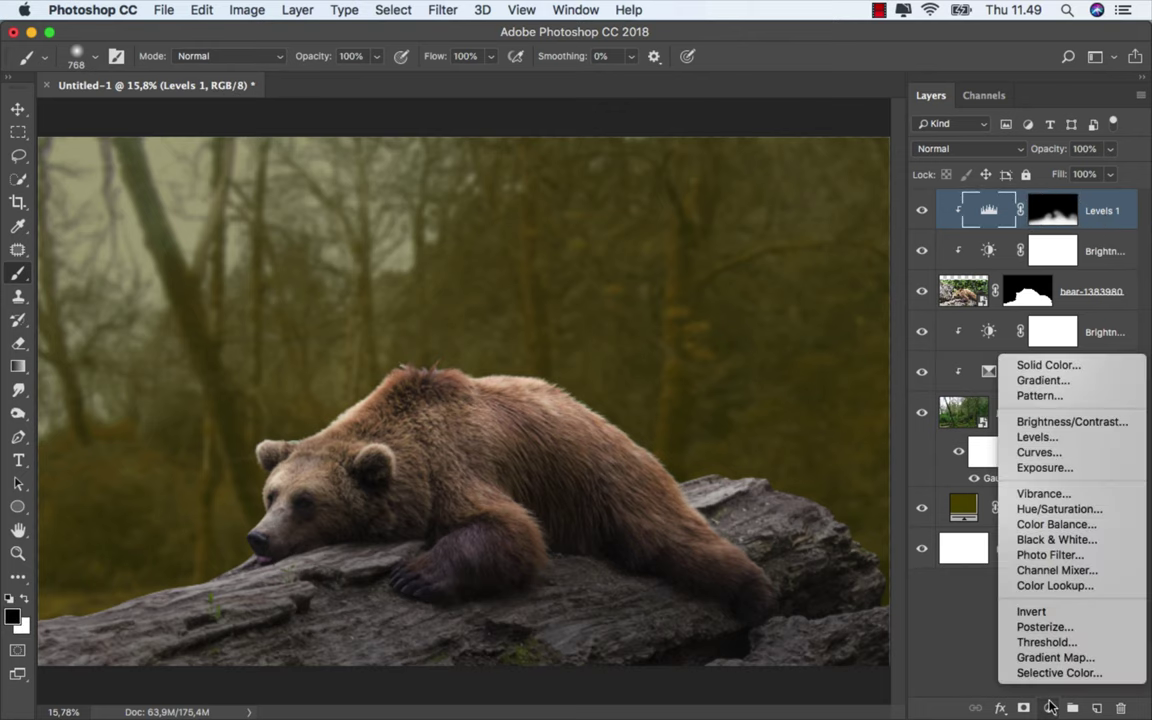
{"action": "left_click", "coordinate": [1088, 526]}
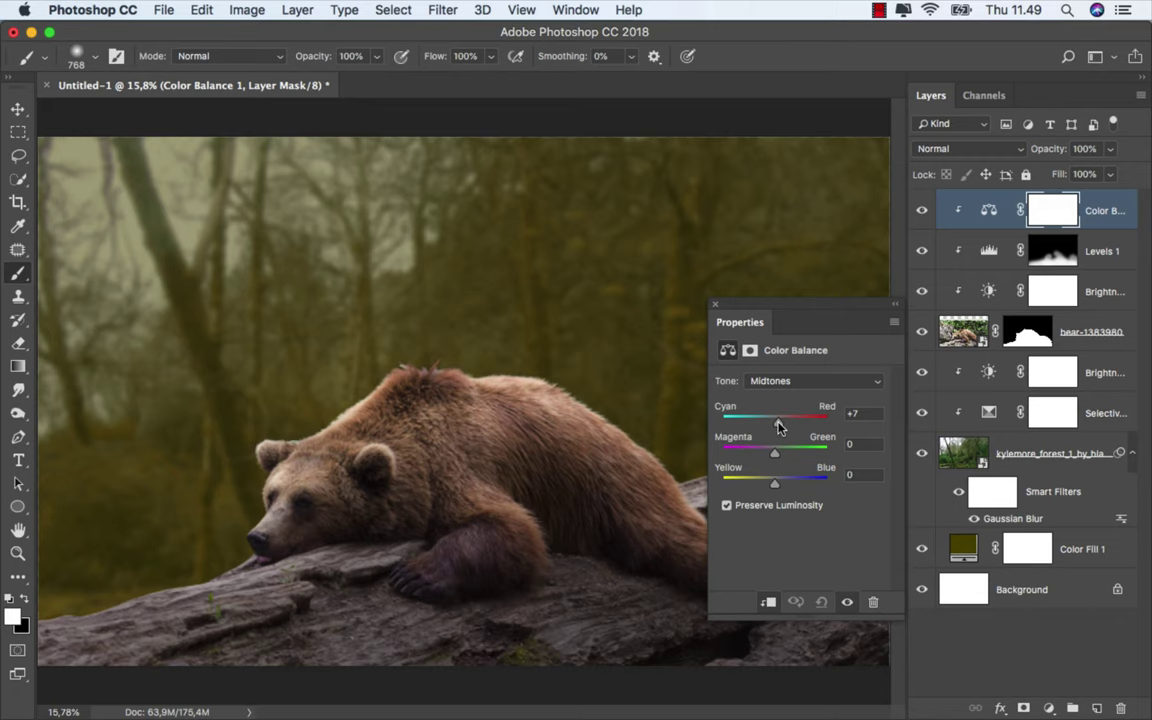
{"action": "left_click", "coordinate": [779, 452]}
{"action": "left_click_drag", "start_coordinate": [768, 487], "coordinate": [765, 487]}
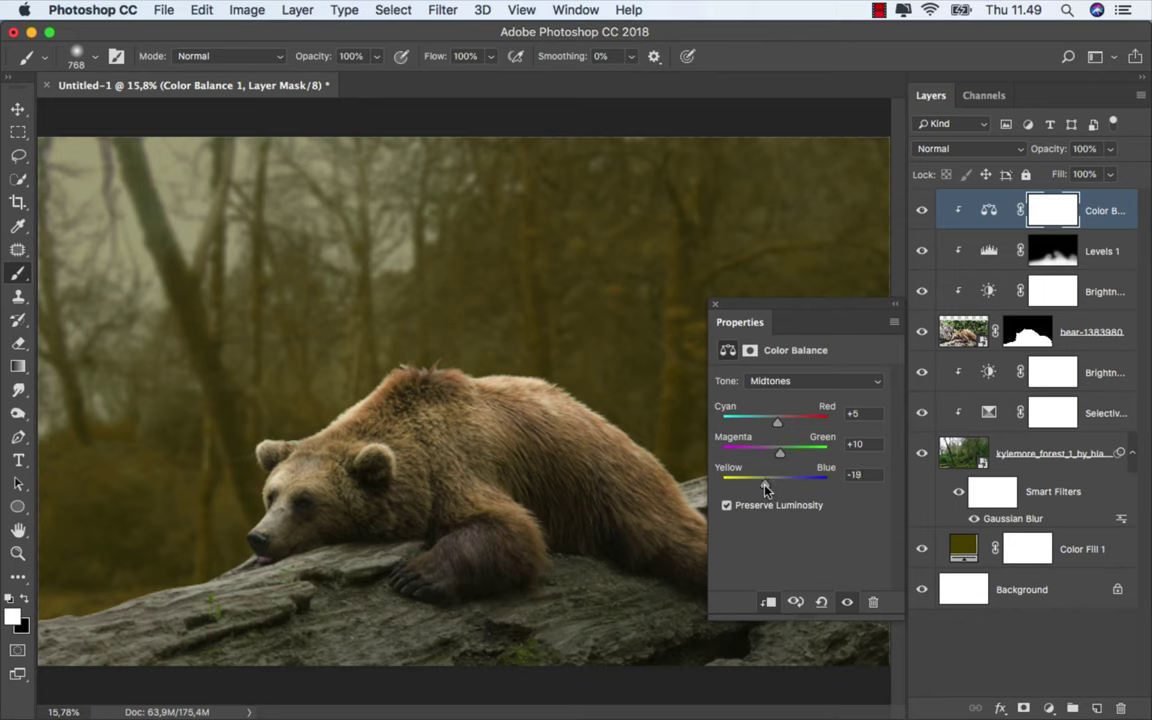
- Set Color Balance Shadows to +5/-3/-8 and fine-tune the Highlights balance
{"action": "left_click", "coordinate": [789, 381]}
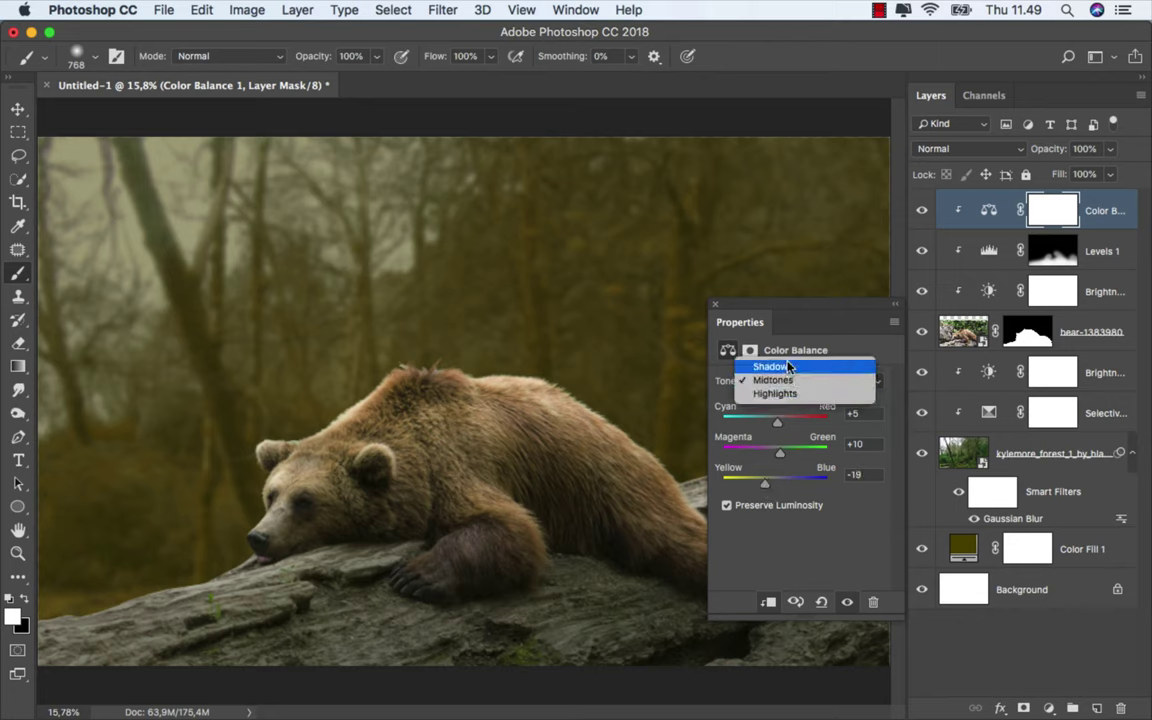
{"action": "left_click", "coordinate": [788, 367]}
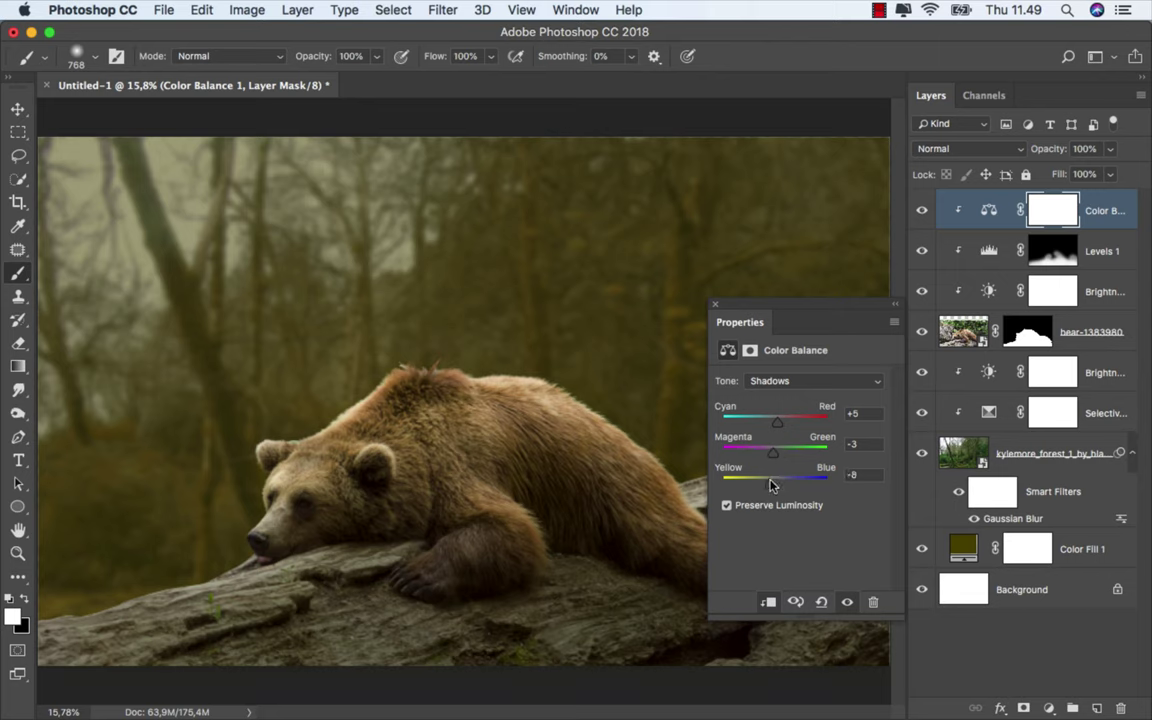
{"action": "left_click", "coordinate": [784, 381]}
{"action": "left_click", "coordinate": [789, 408]}
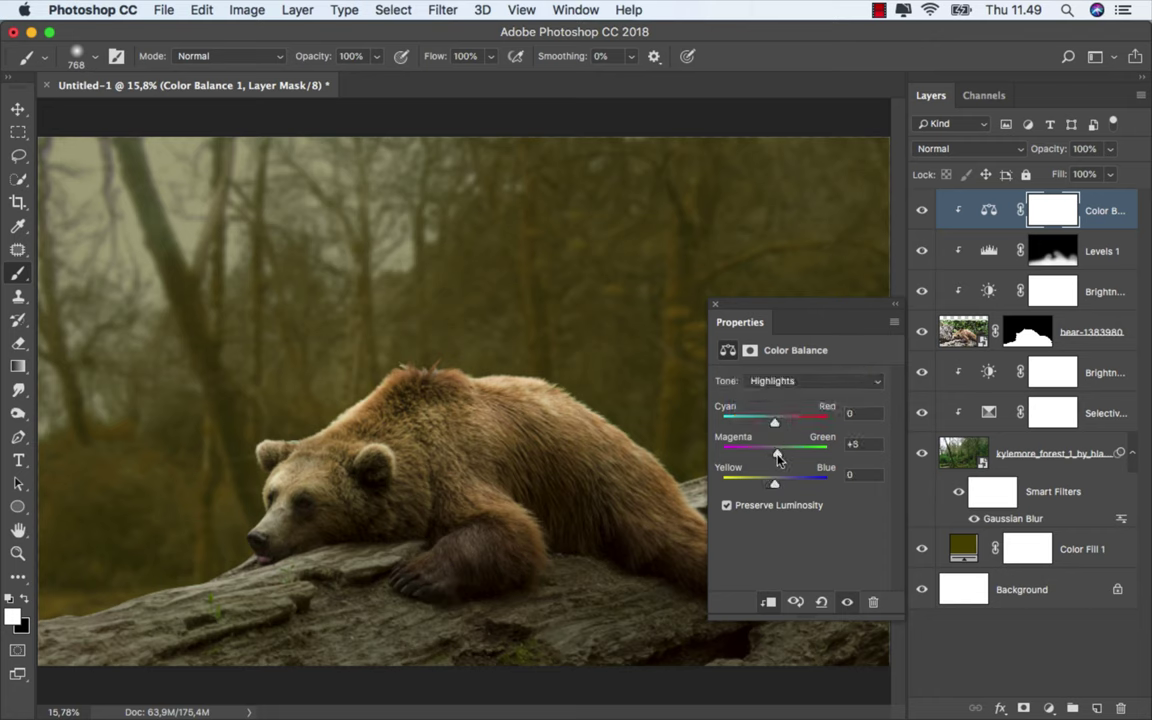
{"action": "left_click_drag", "start_coordinate": [775, 488], "coordinate": [771, 490]}
- Compare the Color Balance effect on and off, then add an empty Layer 1
{"action": "left_click", "coordinate": [714, 303]}
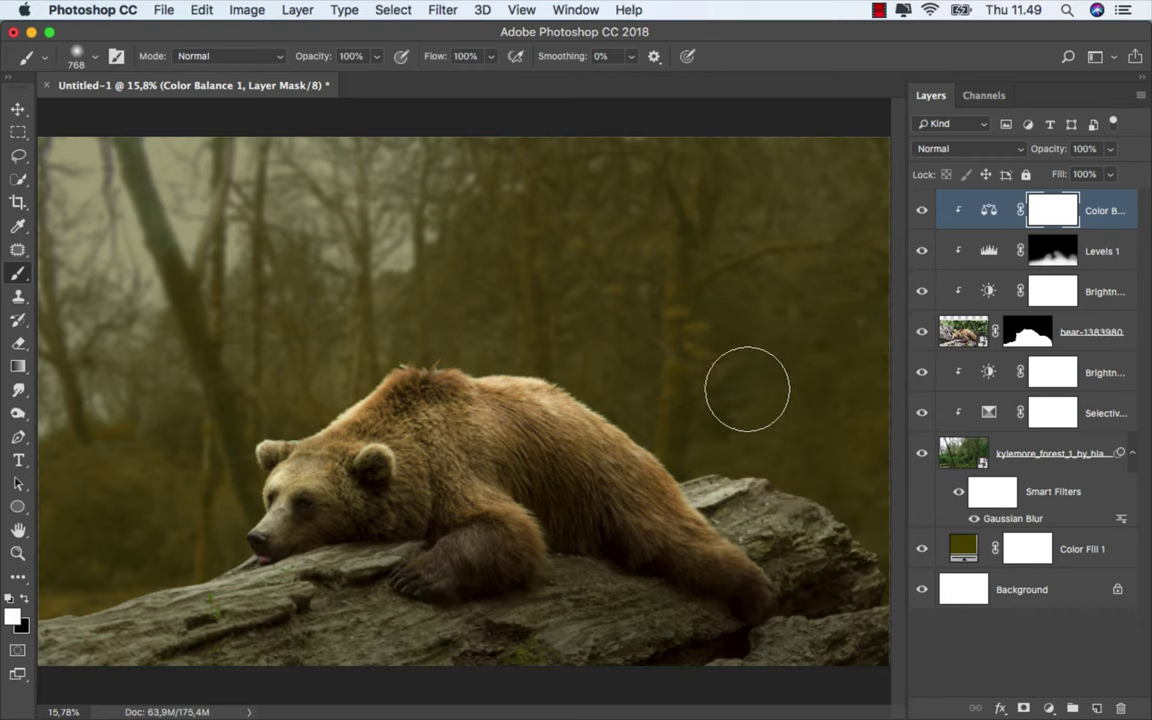
{"action": "left_click", "coordinate": [918, 210]}
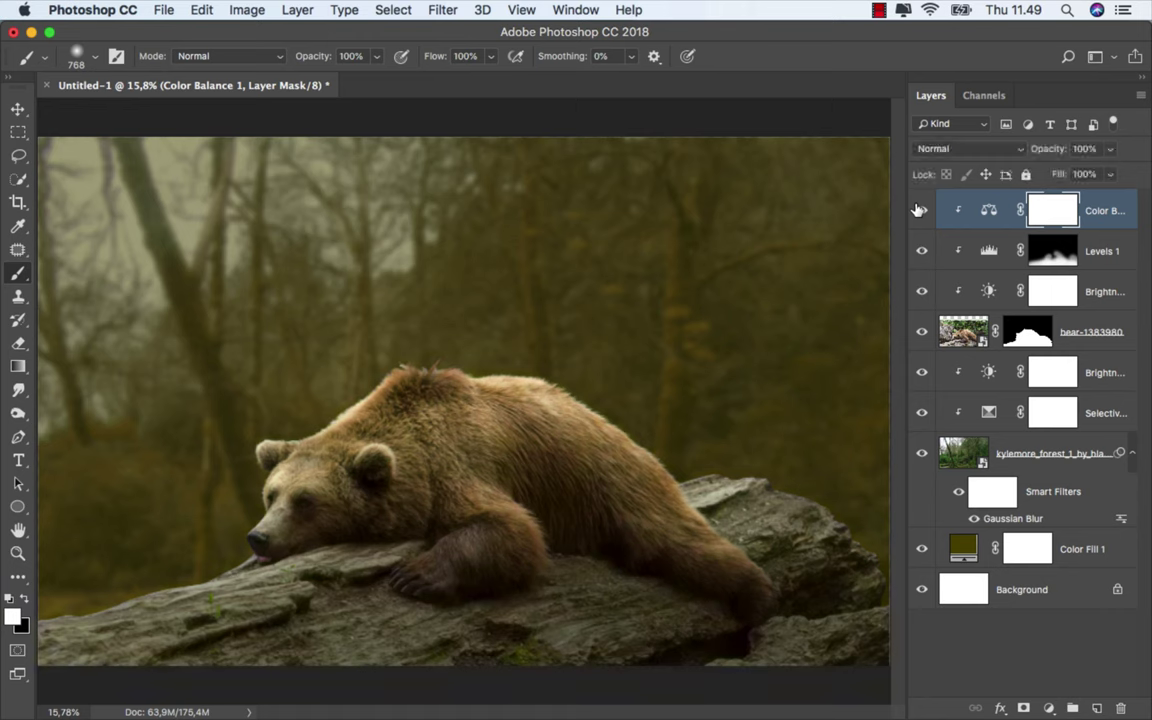
{"action": "left_click", "coordinate": [1097, 213]}
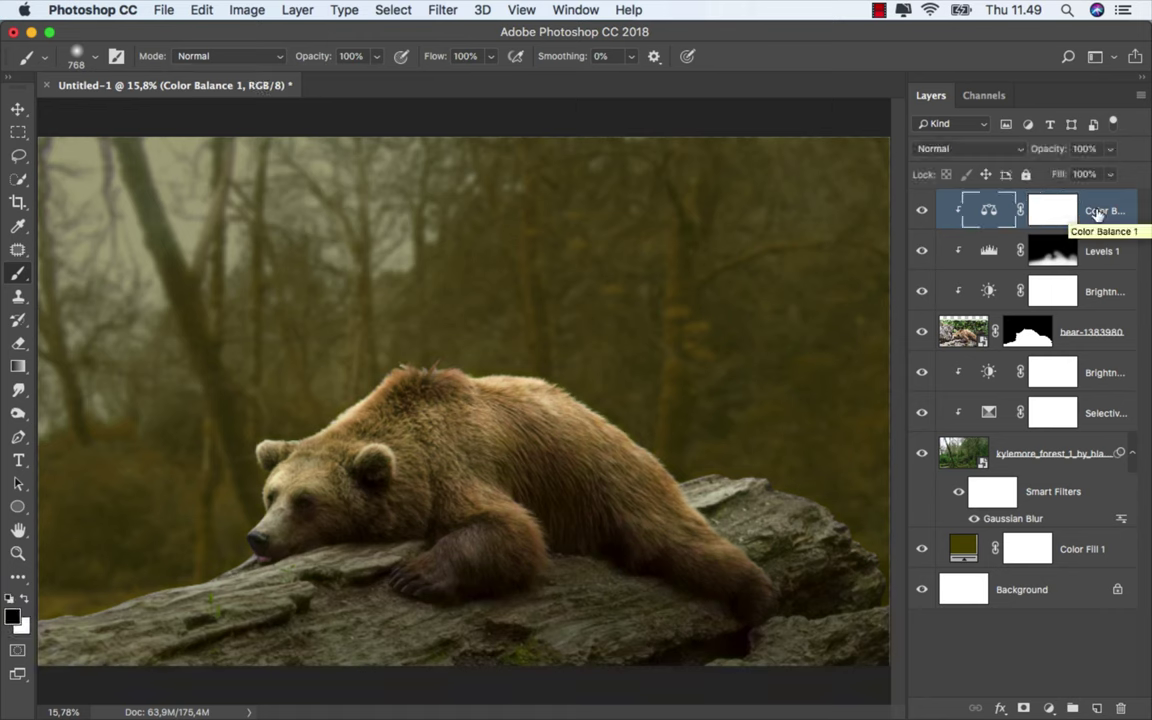
{"action": "left_click", "coordinate": [1097, 708]}
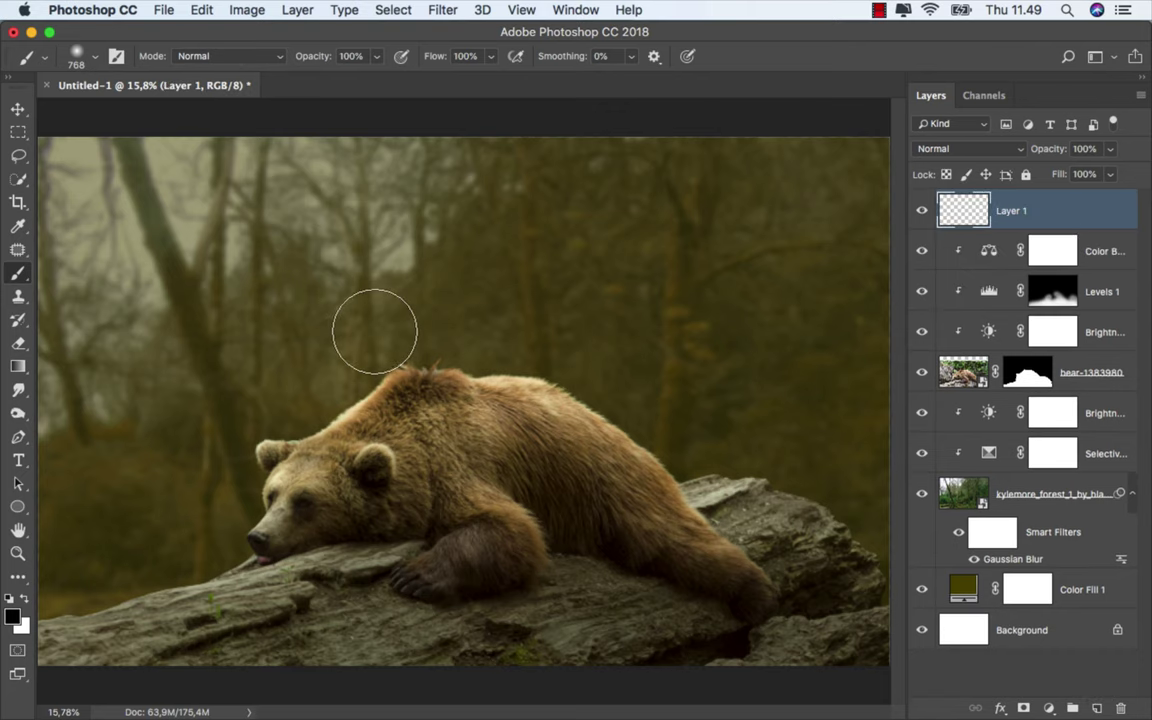
- Paint a soft #845e1b brown patch, sampled from the fur, over the bear's back with a 2500 px brush
{"action": "right_click", "coordinate": [18, 272]}
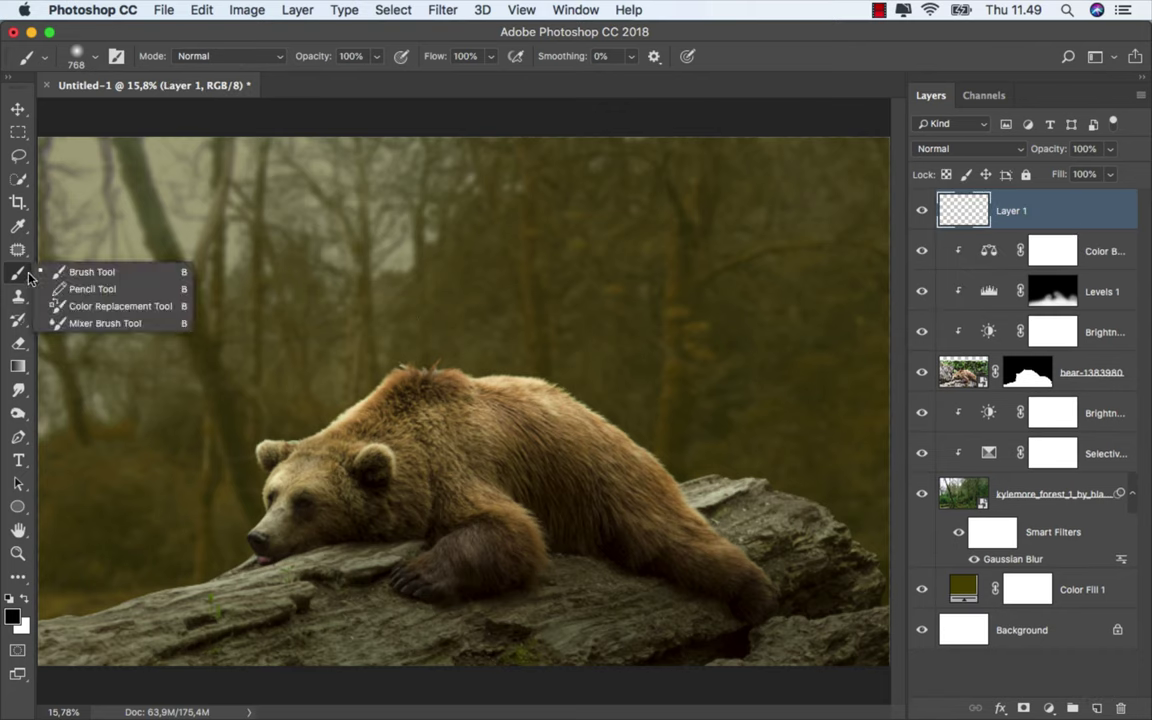
{"action": "left_click", "coordinate": [77, 270]}
{"action": "left_click", "coordinate": [12, 615]}
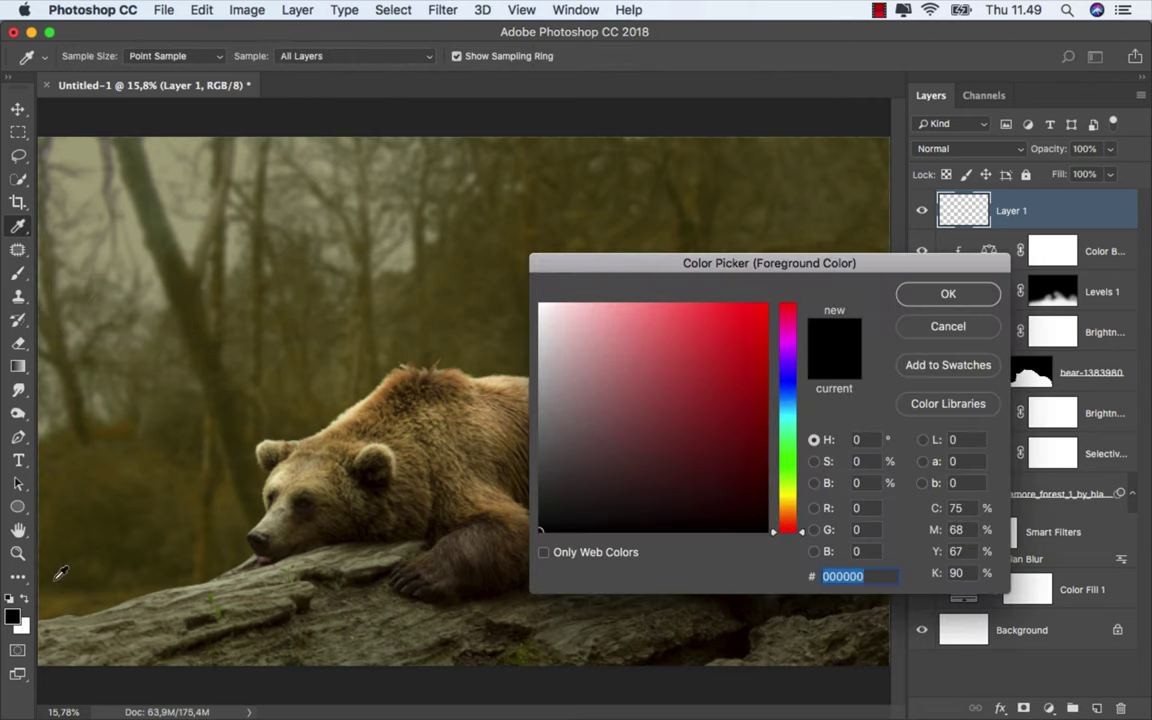
{"action": "left_click", "coordinate": [390, 402]}
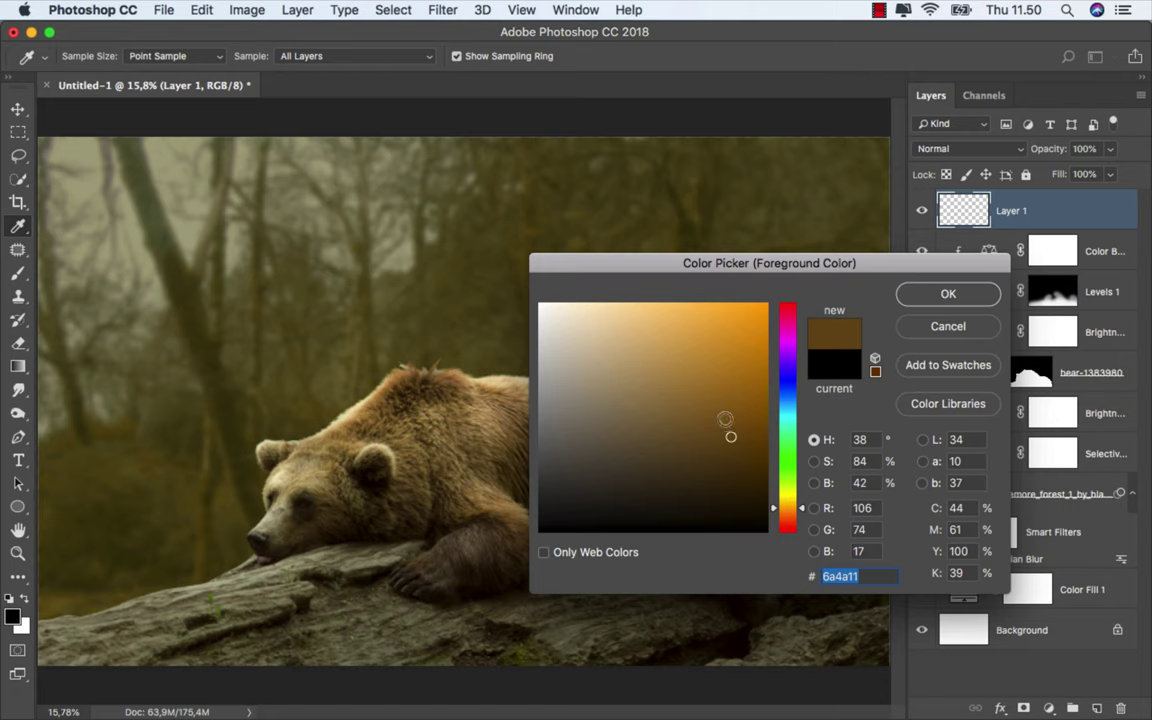
{"action": "left_click_drag", "start_coordinate": [731, 437], "coordinate": [720, 413]}
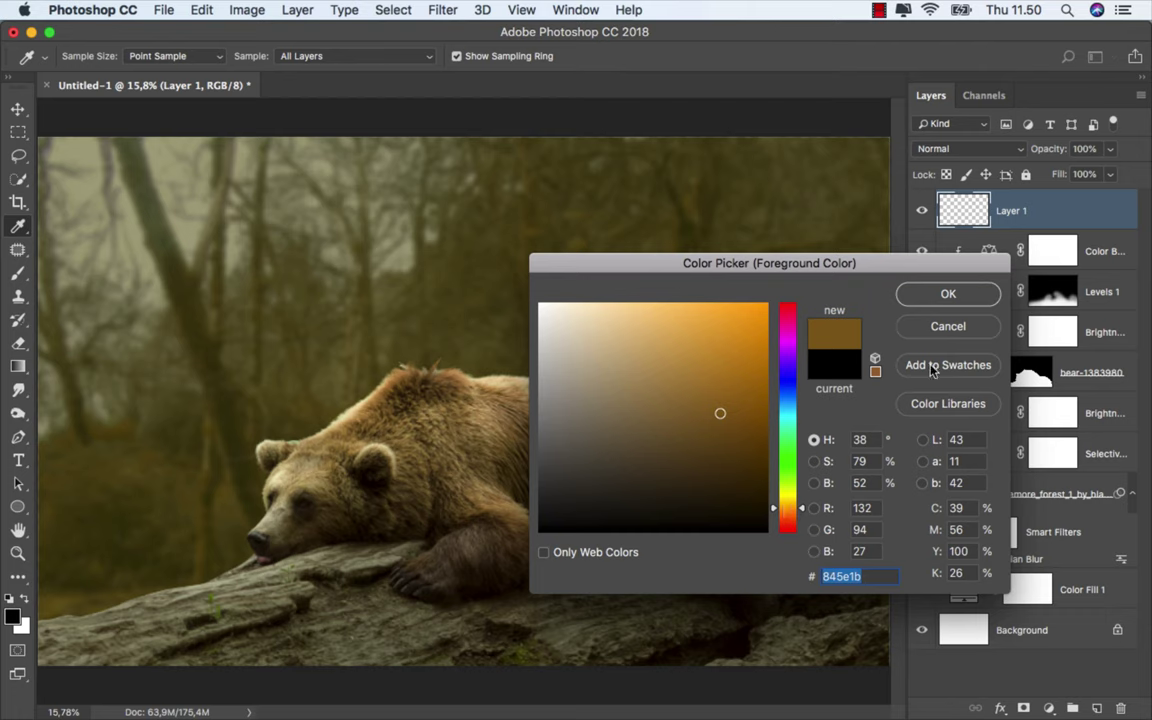
{"action": "left_click", "coordinate": [945, 293]}
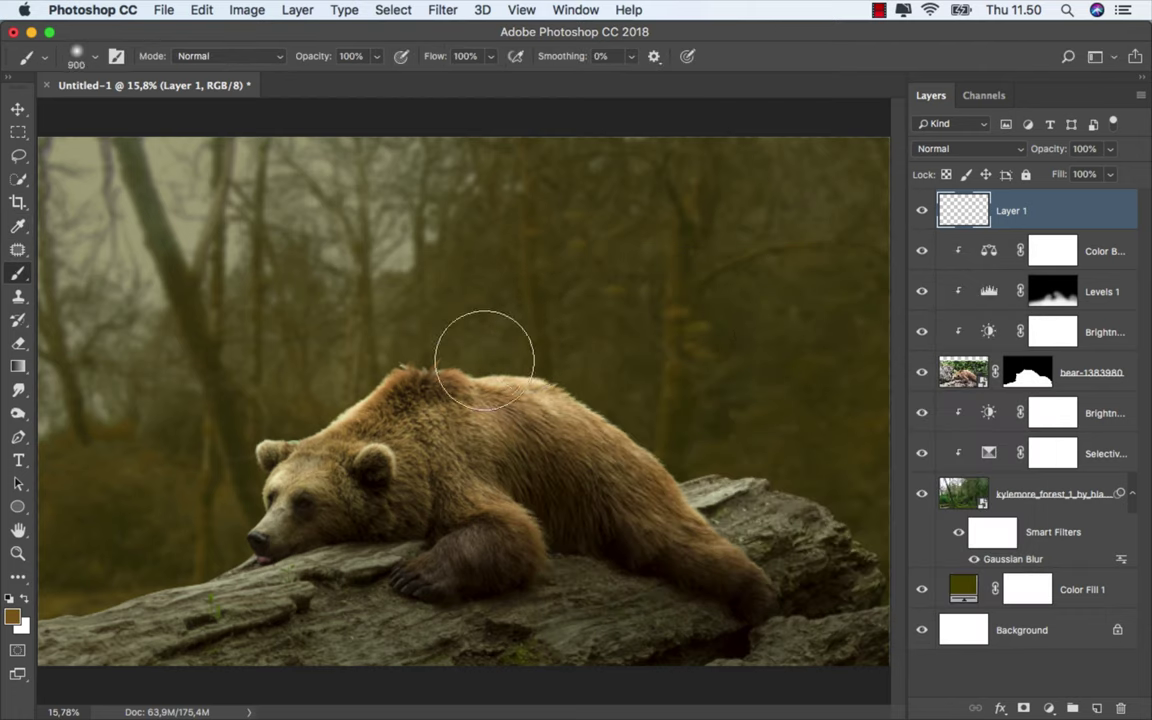
{"action": "key", "text": "bracketright"}
{"action": "key", "text": "bracketright"}
{"action": "key", "text": "bracketright"}
{"action": "key", "text": "bracketright"}
{"action": "key", "text": "bracketright"}
{"action": "key", "text": "bracketright"}
{"action": "key", "text": "bracketright"}
{"action": "key", "text": "bracketright"}
{"action": "key", "text": "bracketright"}
{"action": "key", "text": "bracketright"}
{"action": "key", "text": "bracketright"}
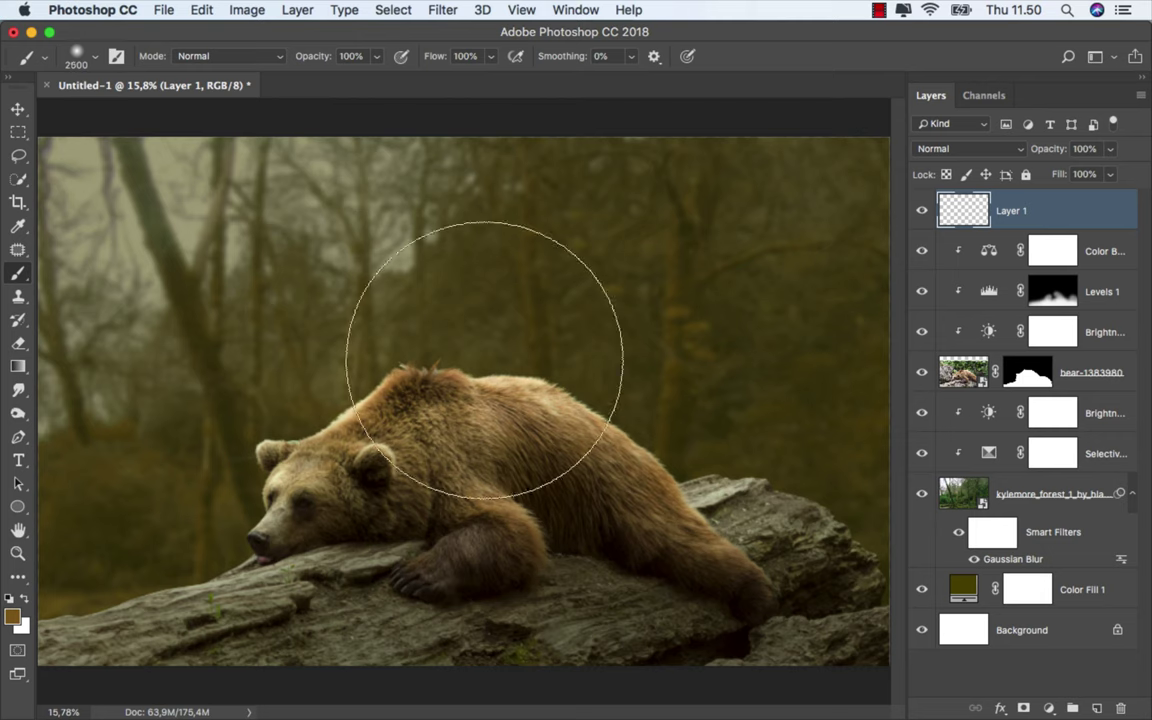
{"action": "left_click", "coordinate": [466, 383]}
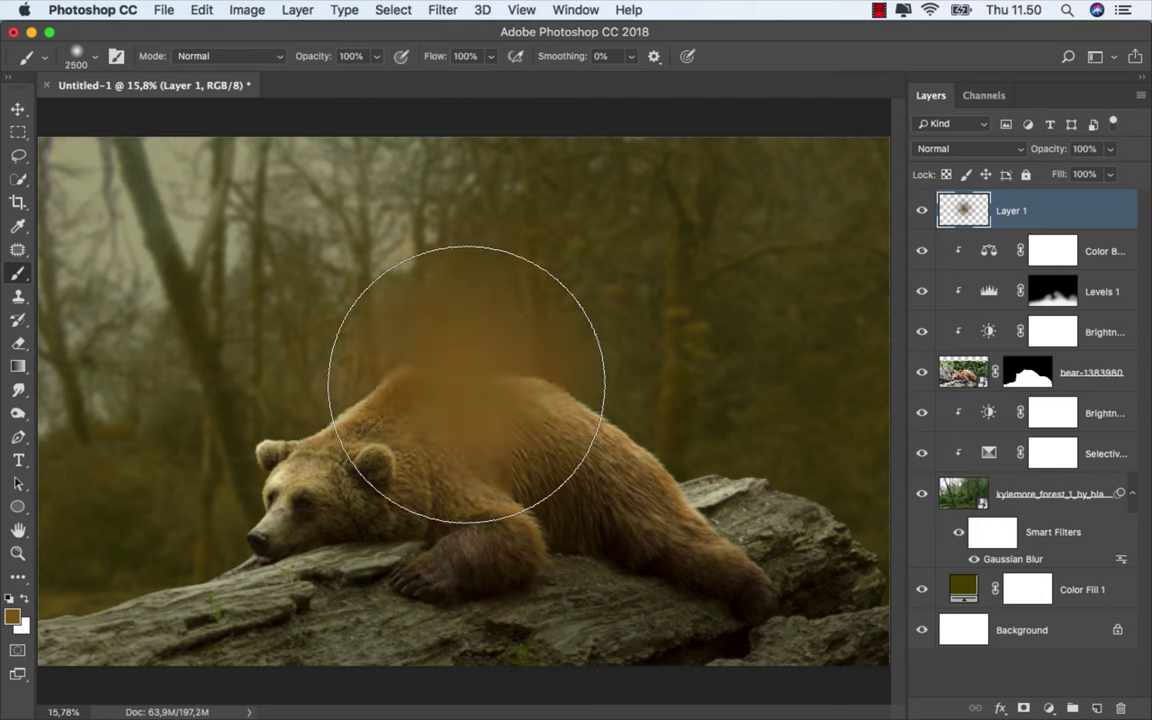
- Set Layer 1 to Linear Dodge (Add) and move the glow up-left of the bear
{"action": "left_click", "coordinate": [968, 148]}
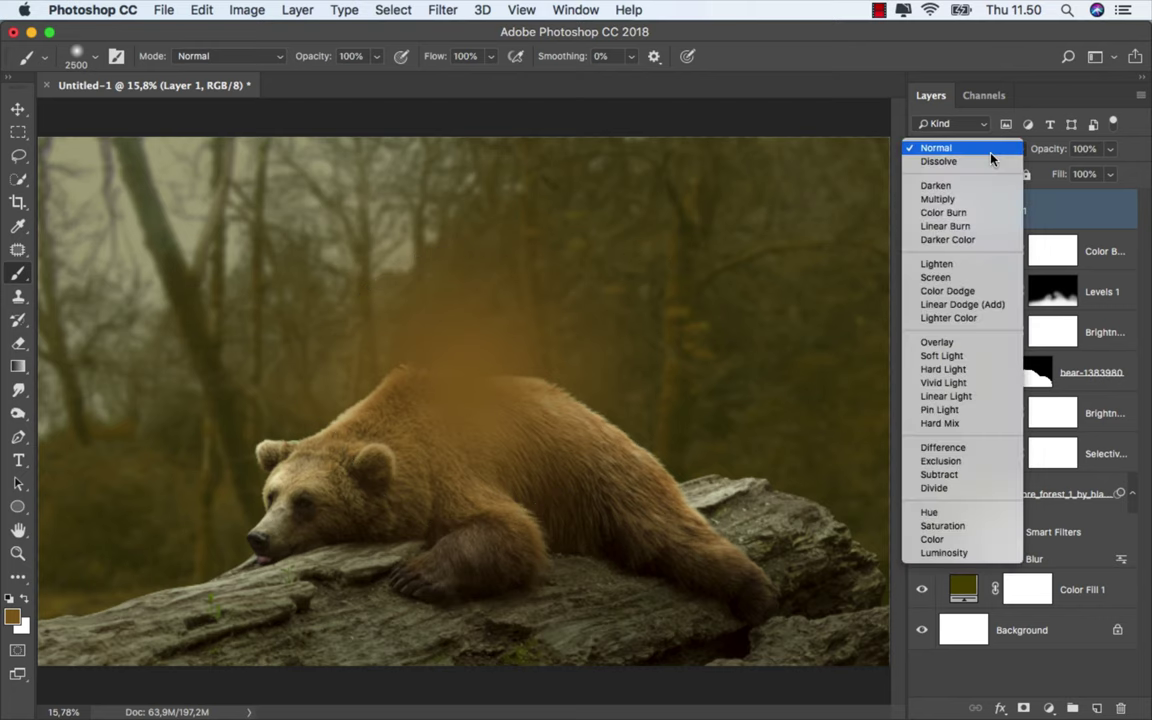
{"action": "left_click", "coordinate": [987, 306]}
{"action": "key", "text": "v"}
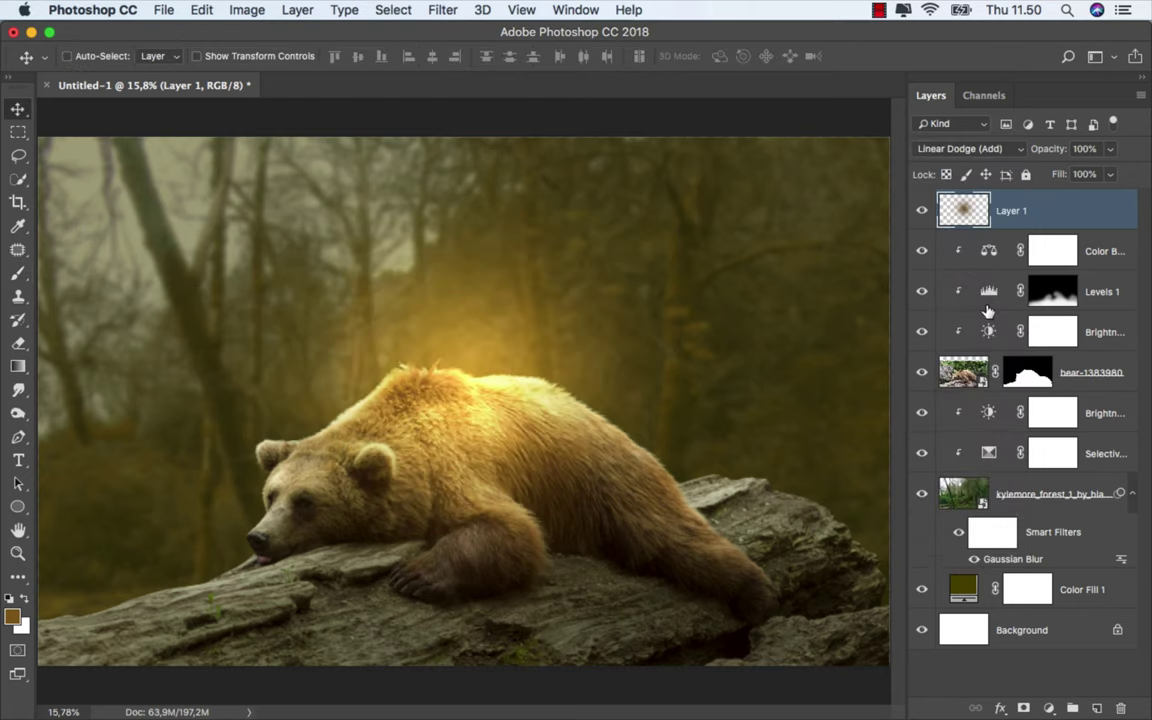
{"action": "scroll", "coordinate": [684, 345], "scroll_direction": "down", "scroll_amount": 1}
{"action": "scroll", "coordinate": [684, 345], "scroll_direction": "down", "scroll_amount": 1}
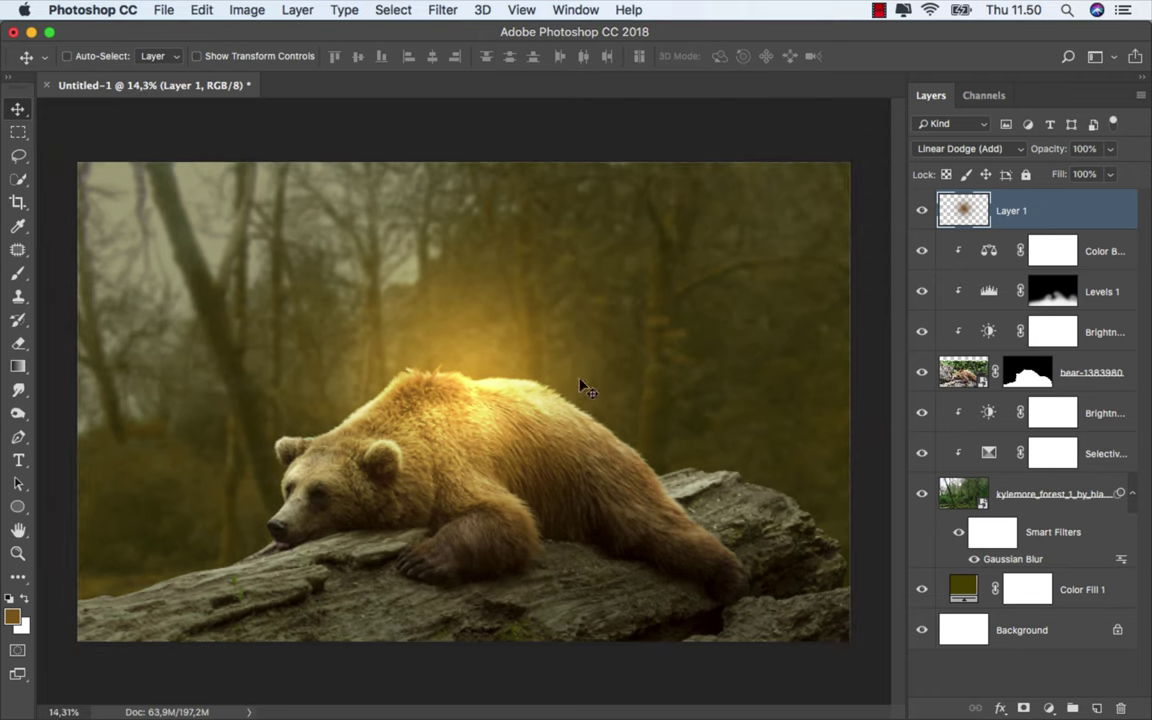
{"action": "left_click_drag", "start_coordinate": [575, 383], "coordinate": [373, 307]}
{"action": "scroll", "coordinate": [373, 308], "scroll_direction": "down", "scroll_amount": 2}
- Scale the glow to about 173% and shift it toward the upper-left forest
{"action": "key", "text": "ctrl+t"}
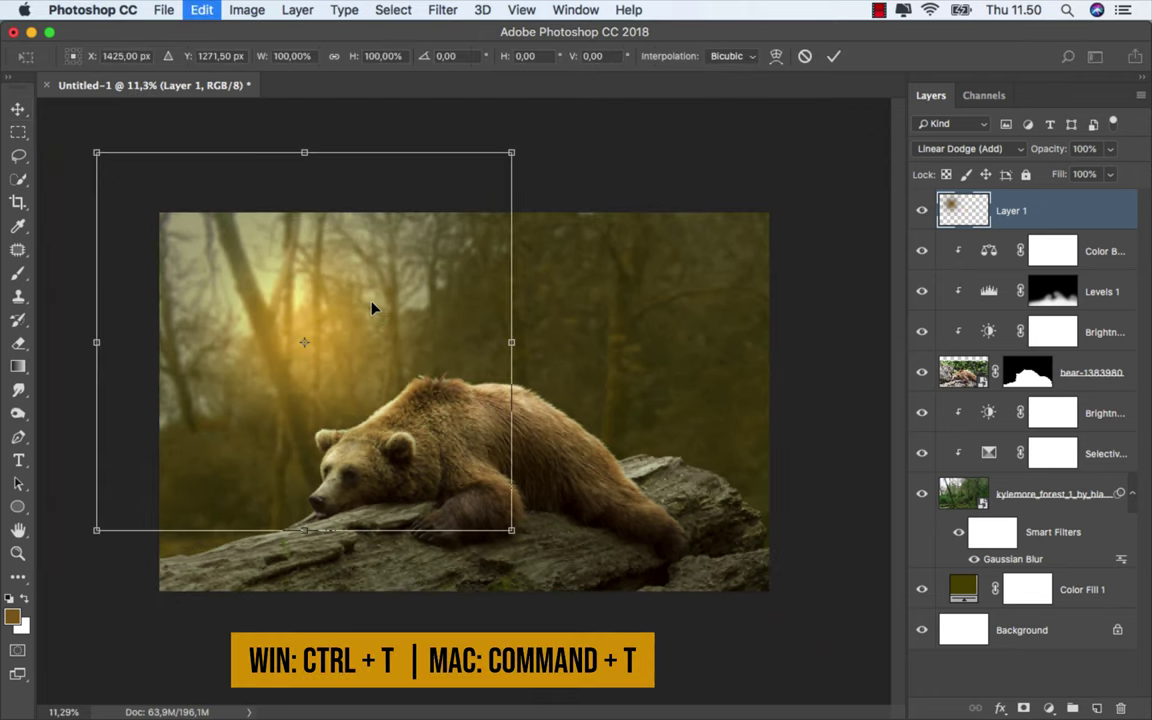
{"action": "mouse_move", "coordinate": [511, 530]}
{"action": "left_mouse_down"}
{"action": "mouse_move", "coordinate": [673, 620]}
{"action": "mouse_move", "coordinate": [652, 599]}
{"action": "left_mouse_up"}
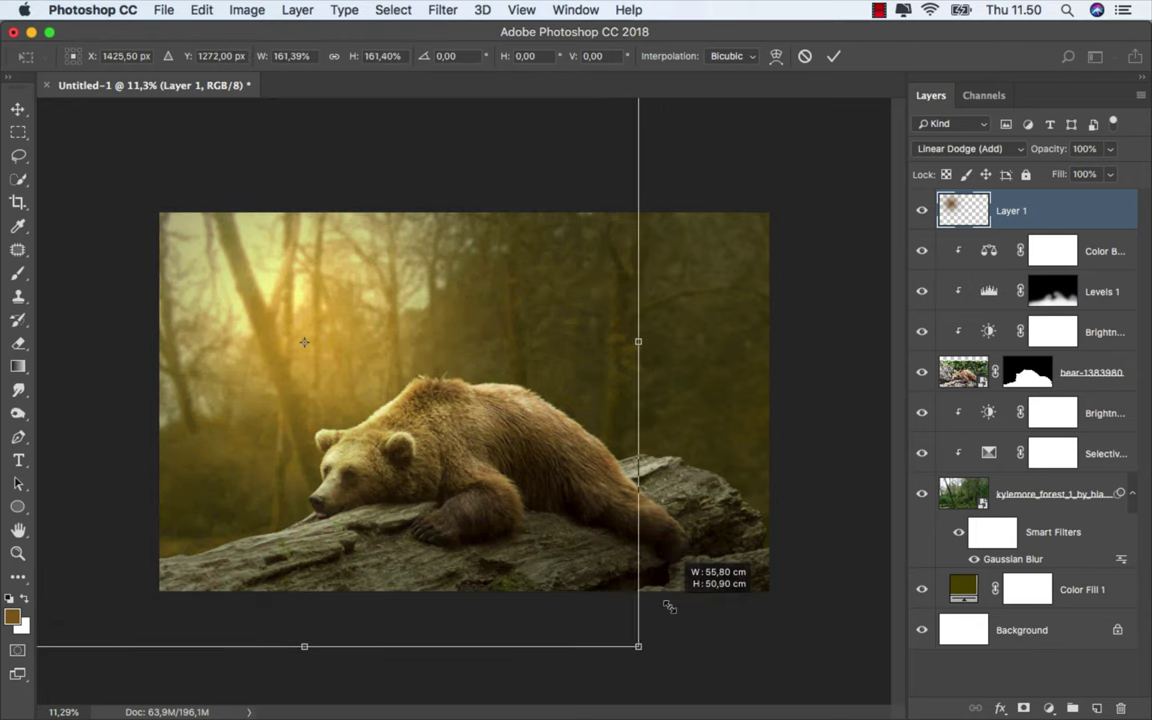
{"action": "left_click_drag", "start_coordinate": [581, 592], "coordinate": [532, 546]}
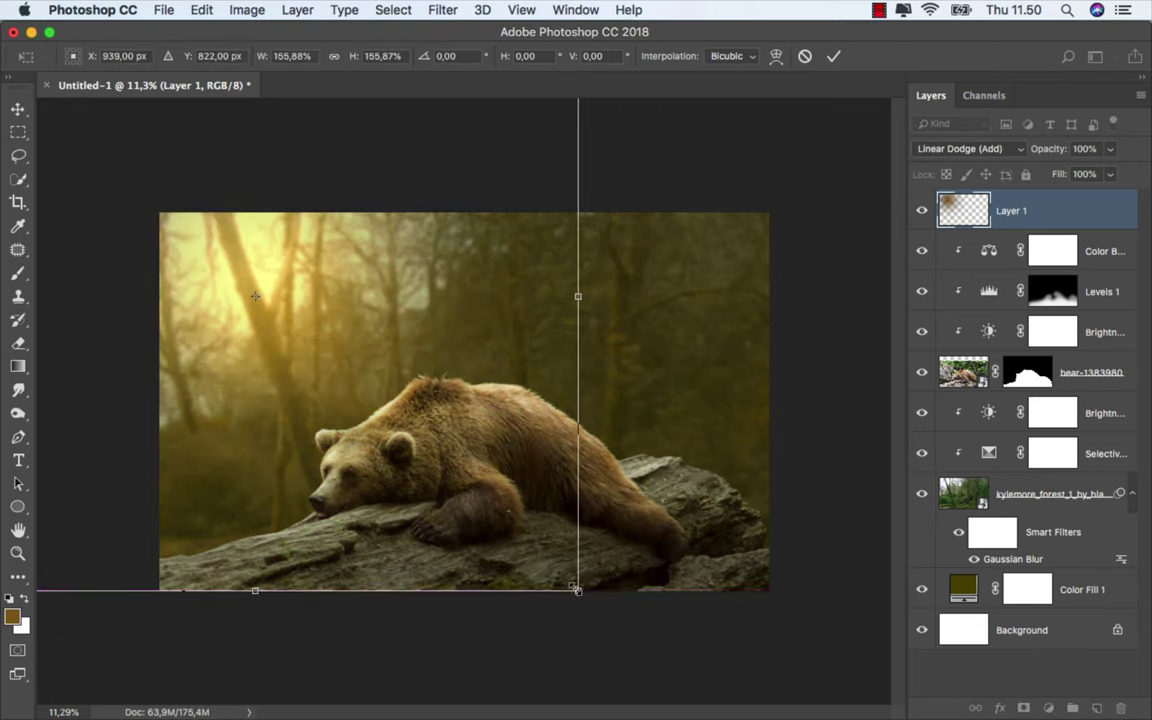
{"action": "left_click_drag", "start_coordinate": [577, 590], "coordinate": [562, 551]}
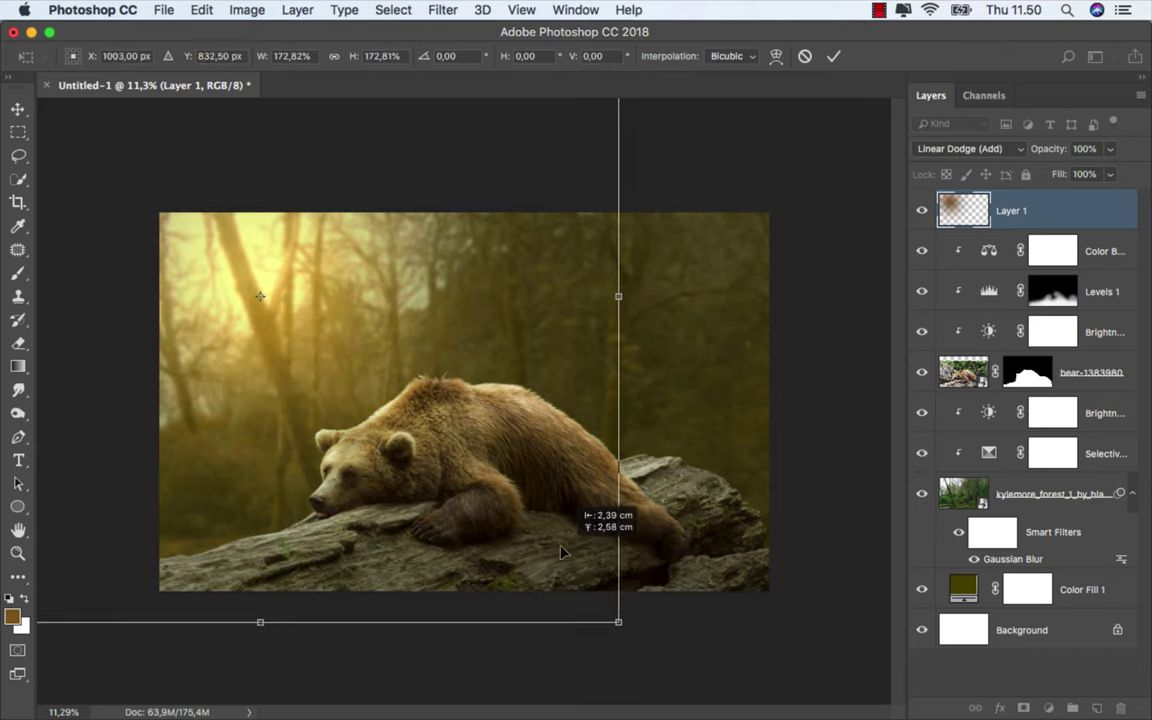
{"action": "left_click_drag", "start_coordinate": [562, 551], "coordinate": [565, 549]}
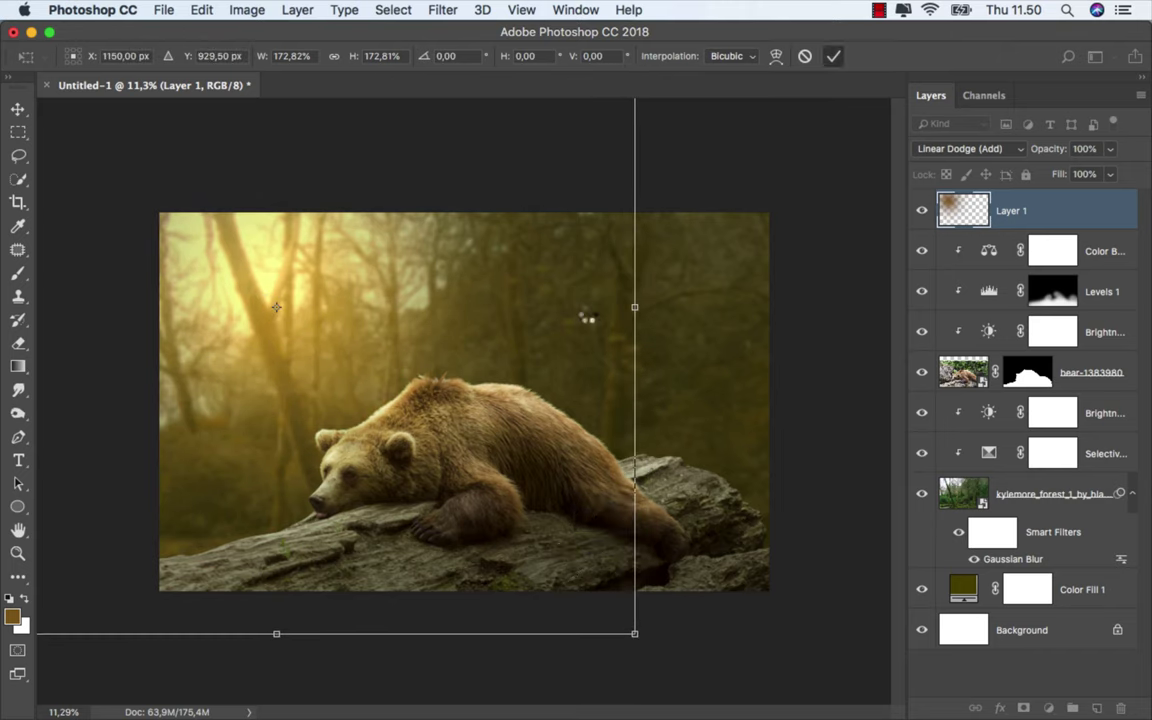
{"action": "key", "text": "Return"}
{"action": "key", "text": "ctrl+0"}
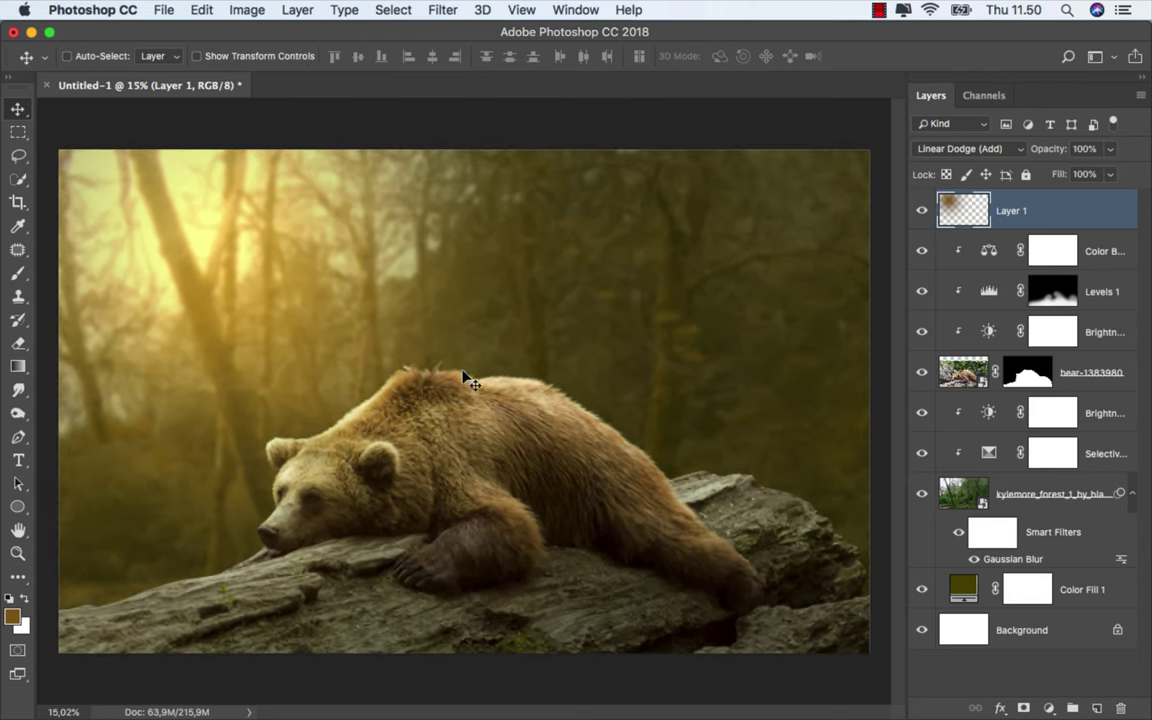
- Lower the glow layer's fill to 77% and compare with the brightness adjustment
{"action": "left_click", "coordinate": [1110, 174]}
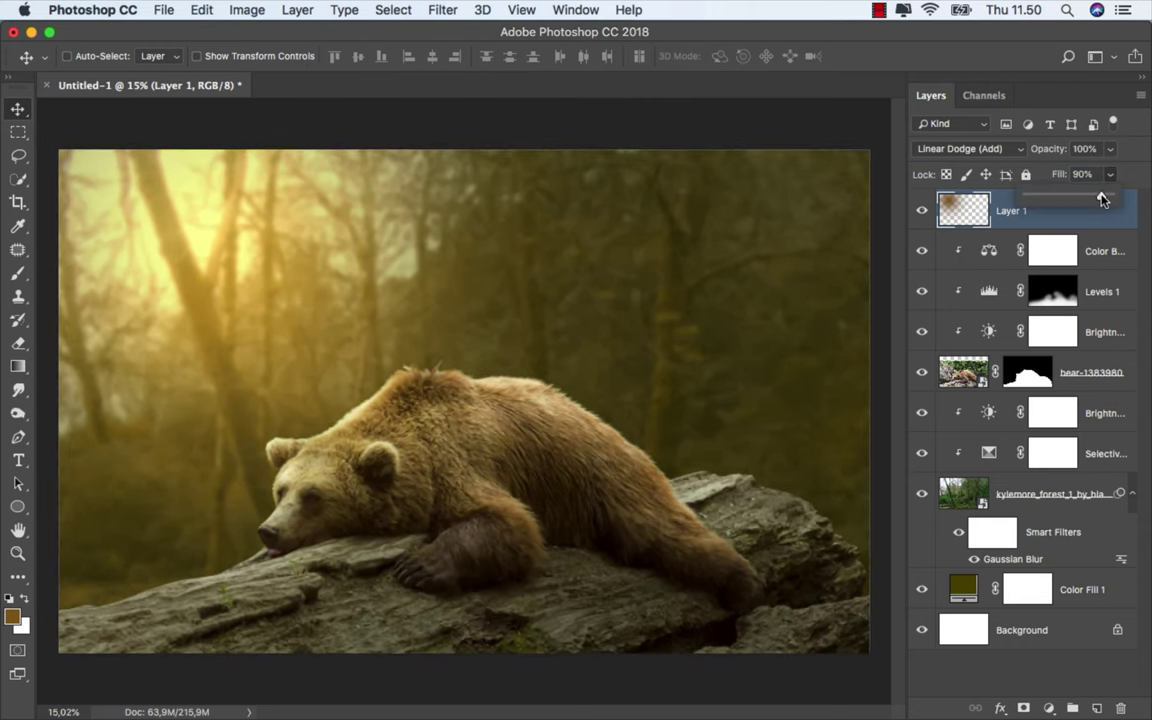
{"action": "left_click_drag", "start_coordinate": [1111, 195], "coordinate": [1087, 202]}
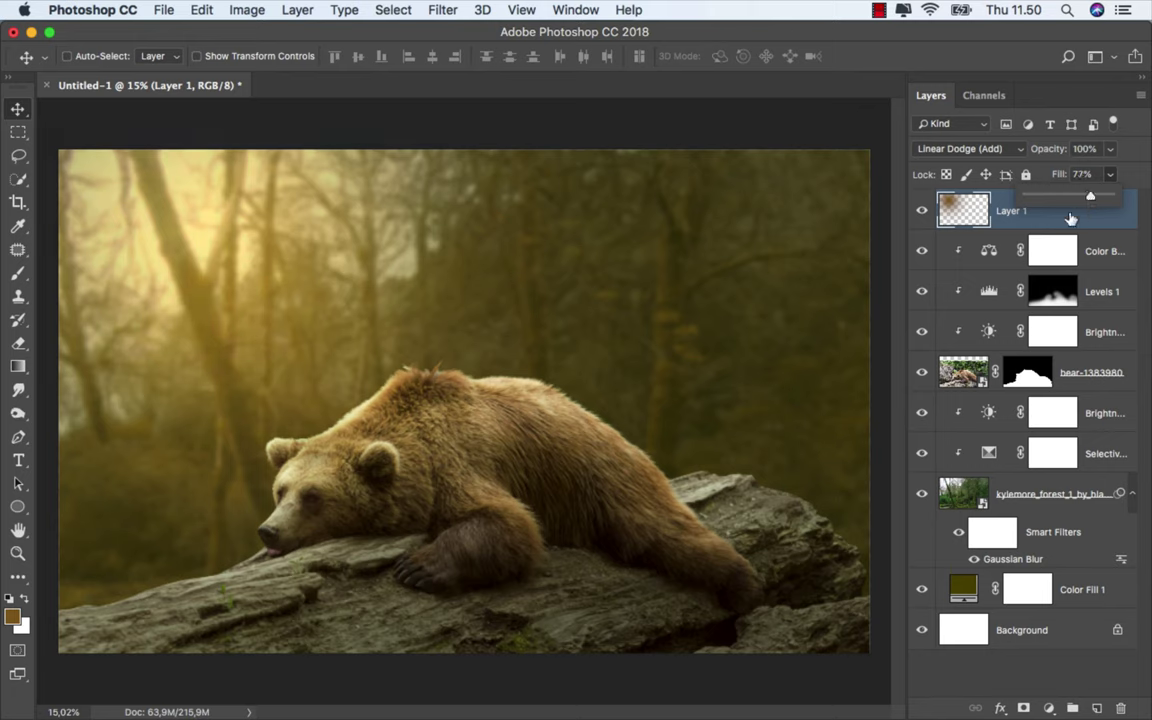
{"action": "left_click", "coordinate": [1050, 226]}
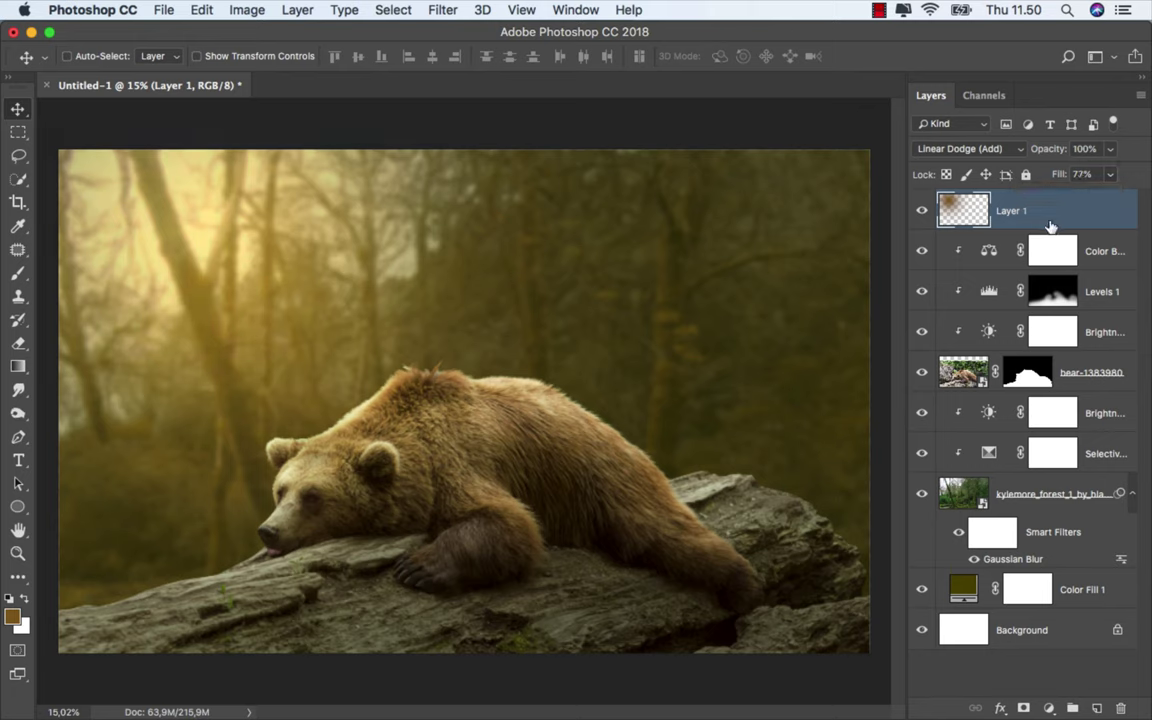
{"action": "left_click", "coordinate": [1052, 332]}
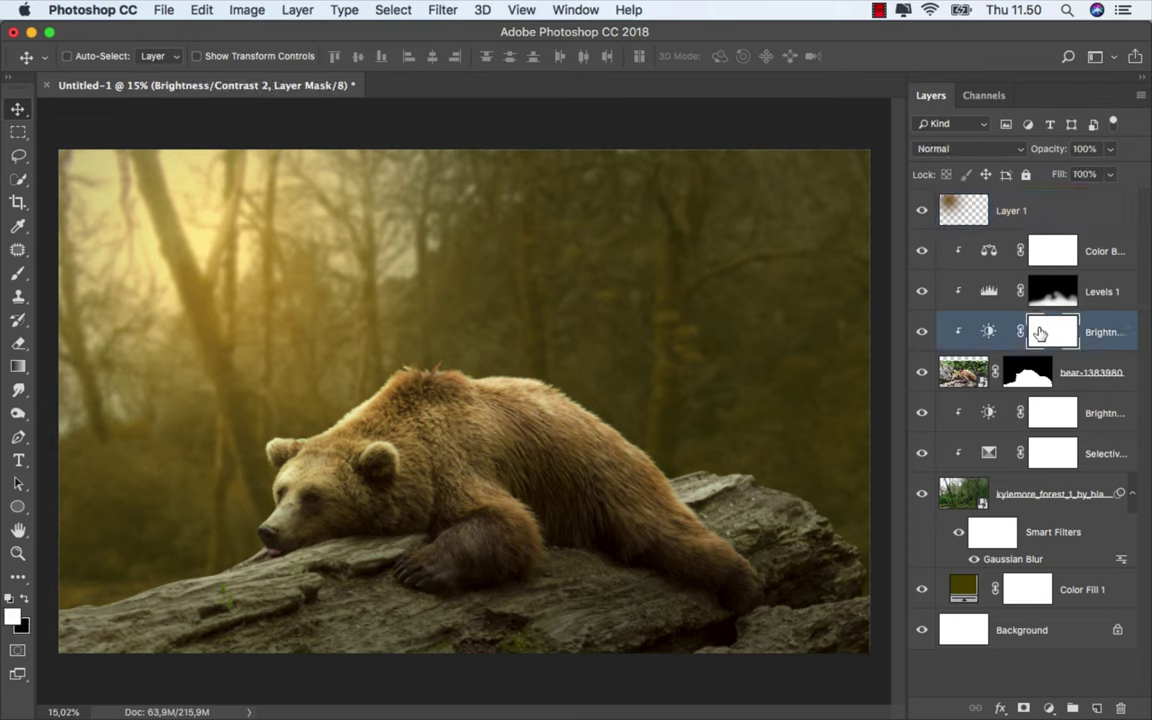
- Target the Brightness/Contrast 2 mask with a black brush sized for mask painting
{"action": "left_click", "coordinate": [922, 332]}
{"action": "left_click", "coordinate": [922, 332]}
{"action": "left_click", "coordinate": [18, 273]}
{"action": "left_click", "coordinate": [95, 268]}
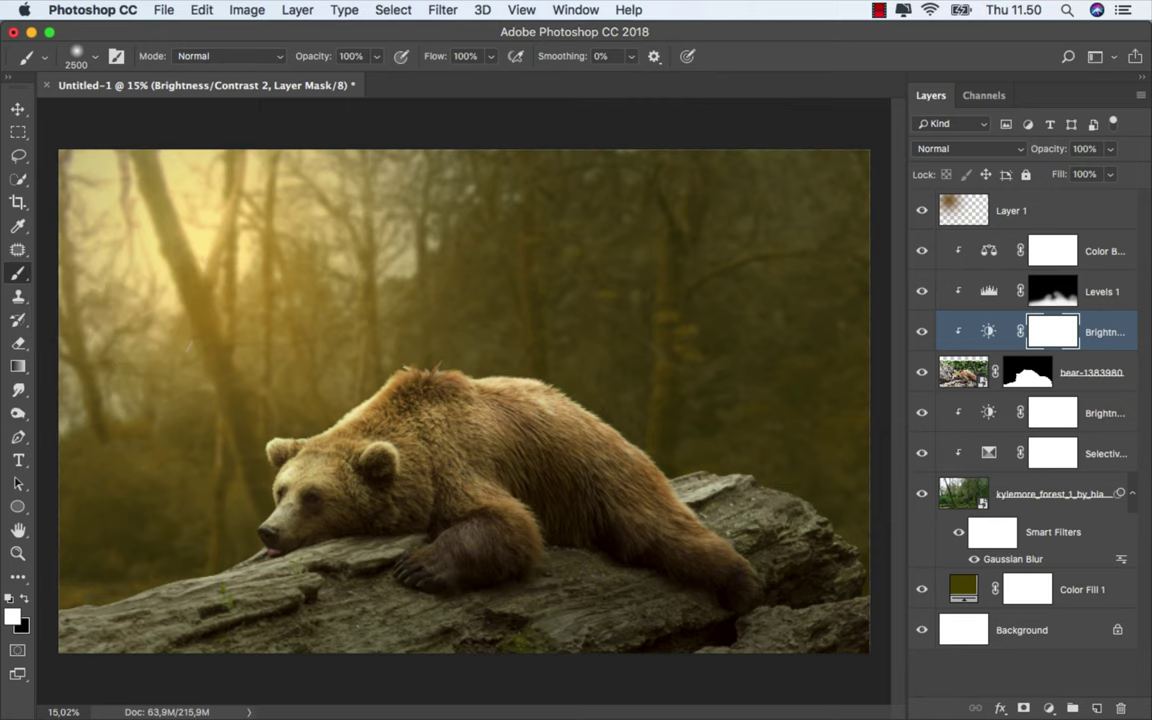
{"action": "key", "text": "x"}
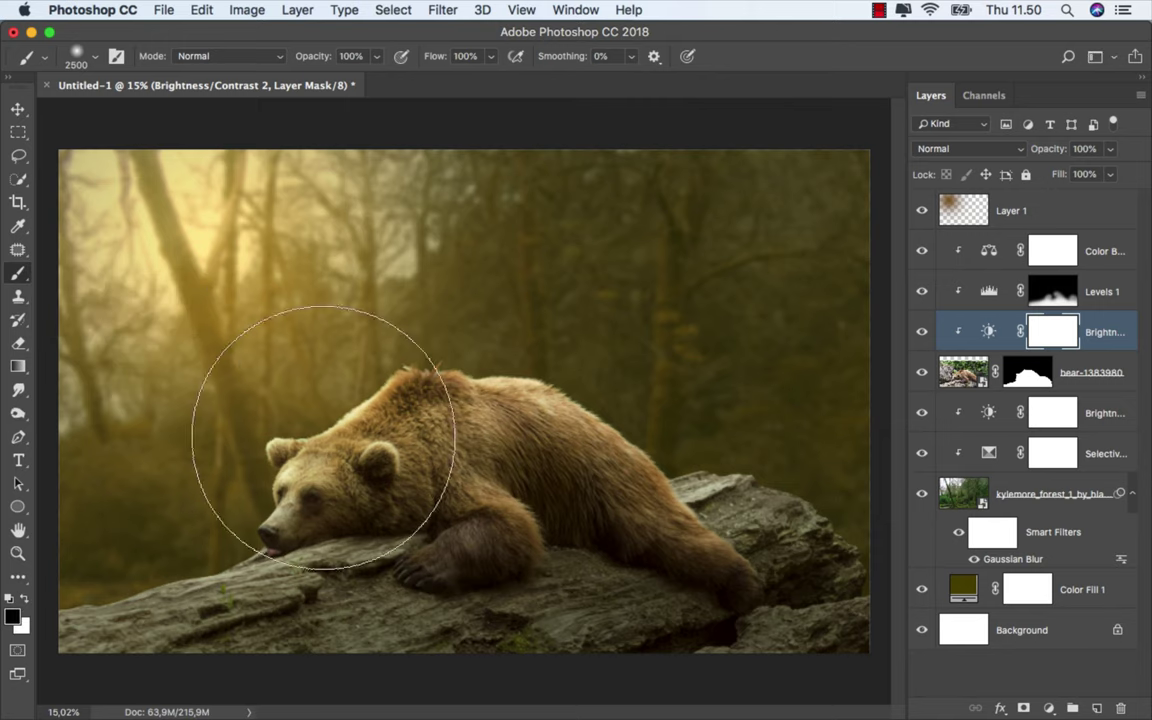
{"action": "right_click", "coordinate": [398, 345]}
{"action": "left_click", "coordinate": [530, 386]}
{"action": "key", "text": "Return"}
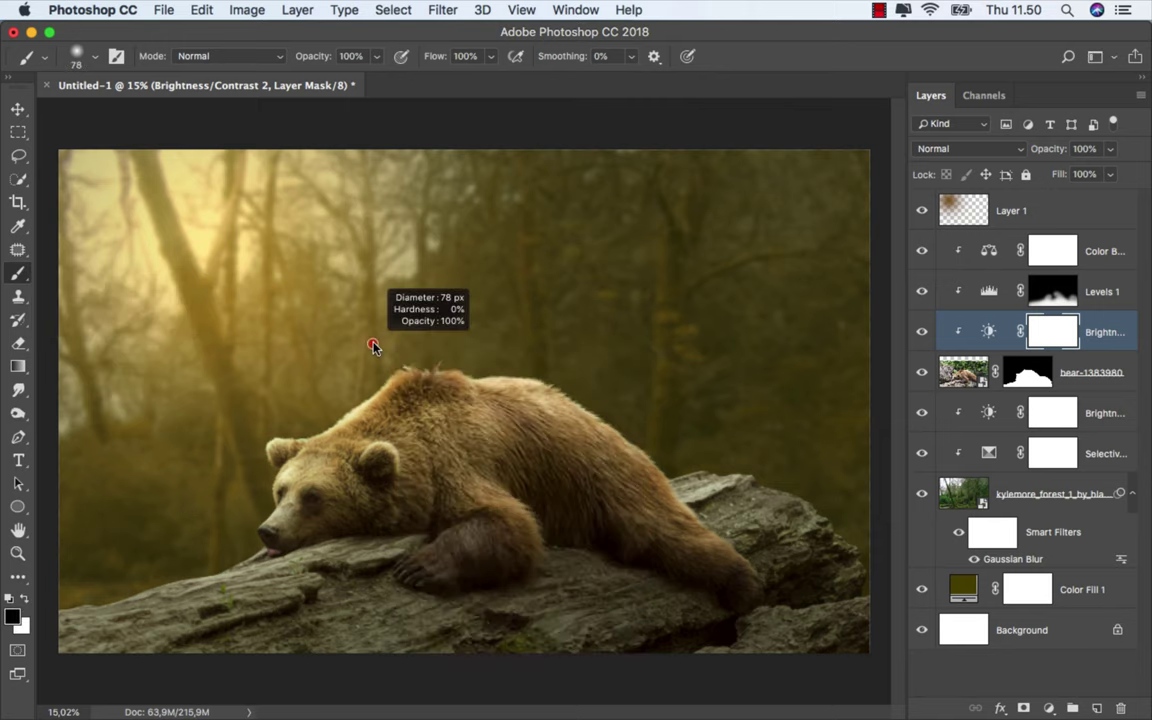
{"action": "scroll", "coordinate": [452, 357], "scroll_direction": "up", "scroll_amount": 3}
- Paint rim light along the bear's back, face edge and snout near the rock
{"action": "left_click_drag", "start_coordinate": [430, 352], "coordinate": [320, 348]}
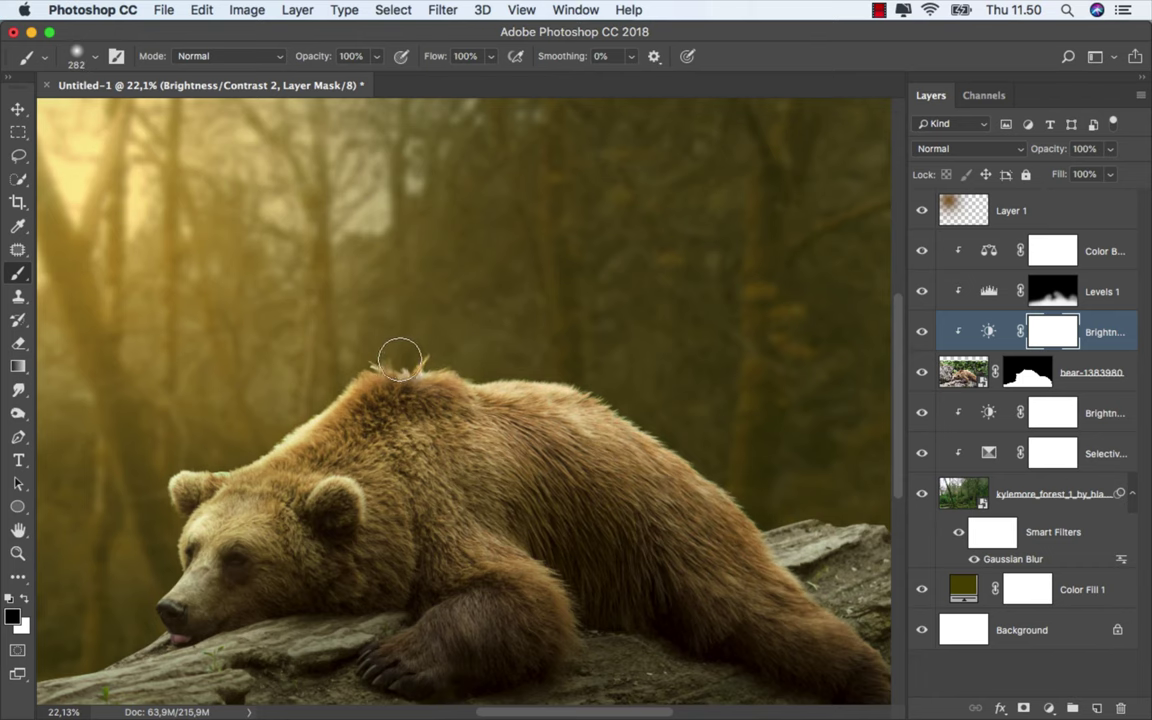
{"action": "left_click_drag", "start_coordinate": [451, 316], "coordinate": [574, 273]}
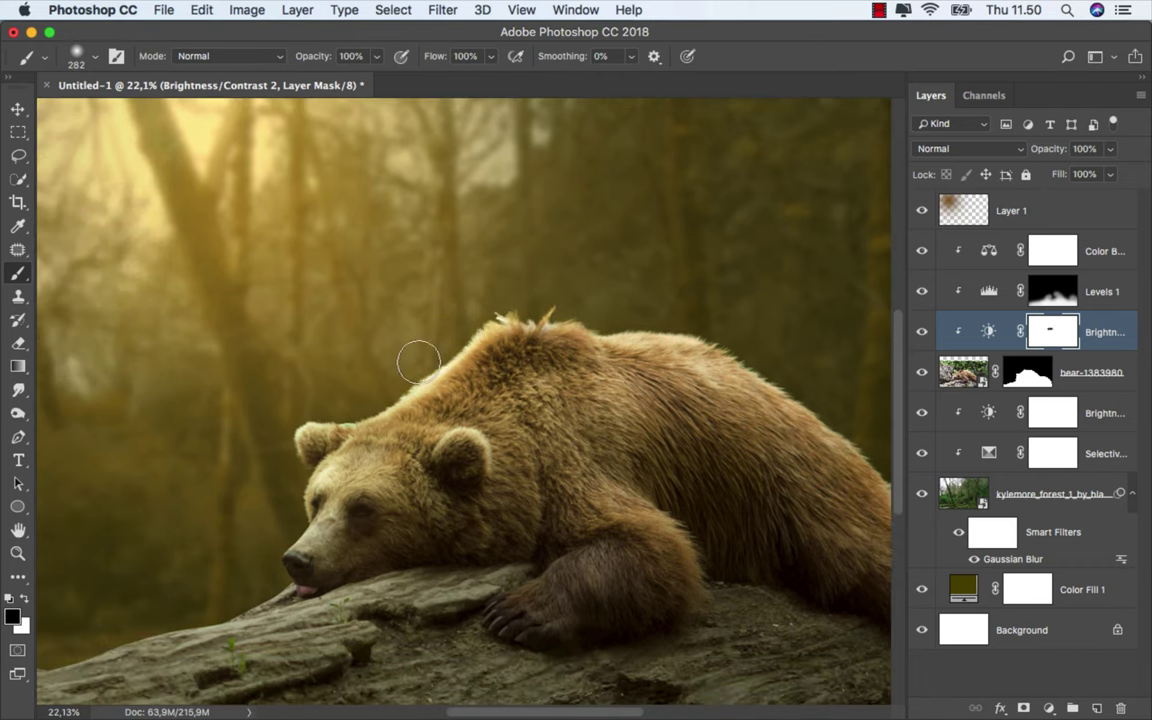
{"action": "mouse_move", "coordinate": [290, 425]}
{"action": "left_mouse_down"}
{"action": "mouse_move", "coordinate": [288, 504]}
{"action": "mouse_move", "coordinate": [364, 470]}
{"action": "mouse_move", "coordinate": [236, 551]}
{"action": "left_mouse_up"}
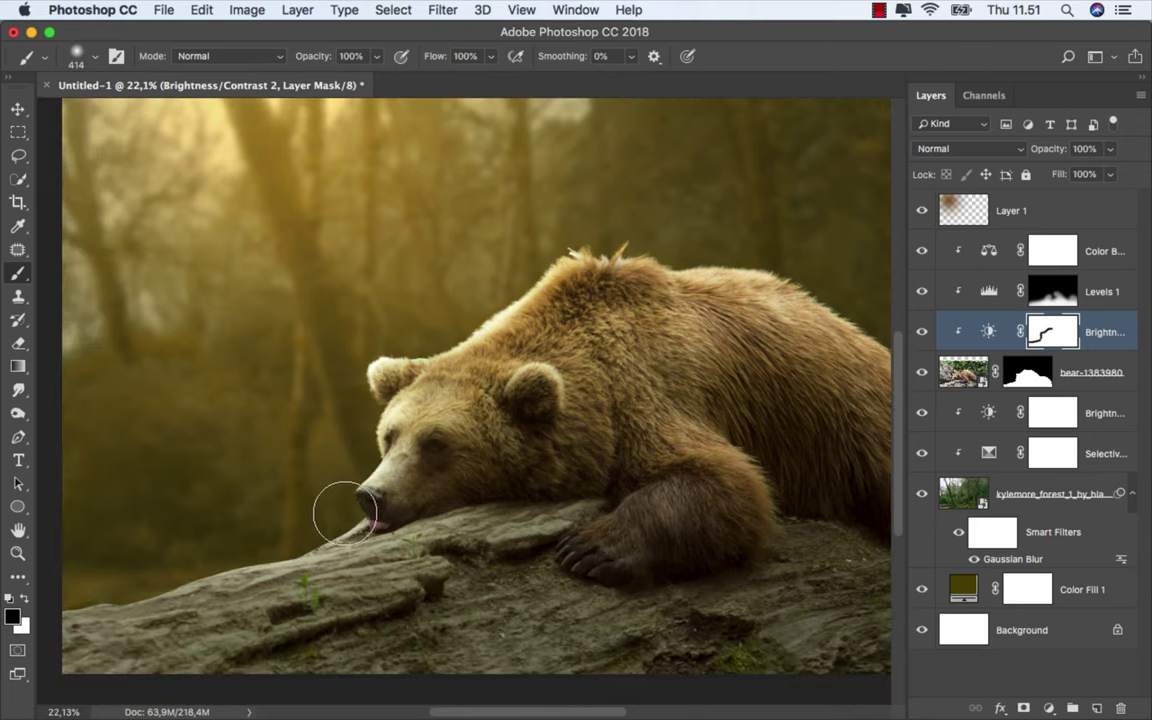
{"action": "mouse_move", "coordinate": [342, 506]}
{"action": "left_mouse_down"}
{"action": "mouse_move", "coordinate": [267, 545]}
{"action": "mouse_move", "coordinate": [155, 568]}
{"action": "left_mouse_up"}
{"action": "left_click_drag", "start_coordinate": [478, 432], "coordinate": [263, 487]}
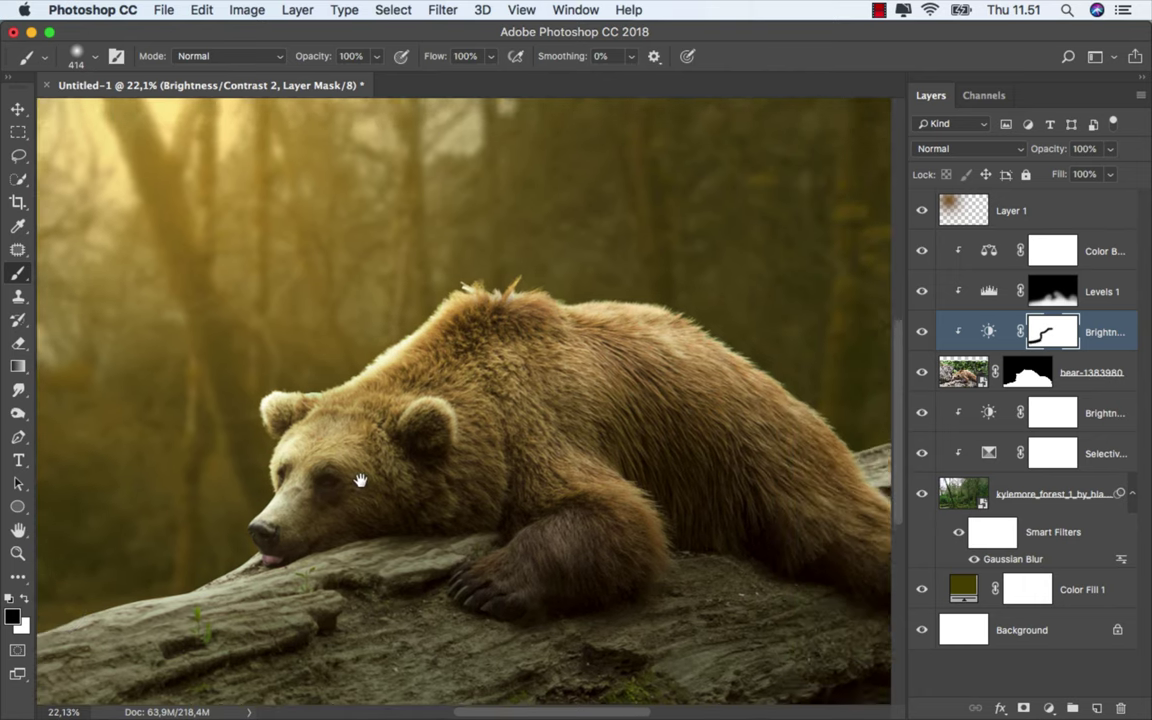
{"action": "mouse_move", "coordinate": [426, 296]}
{"action": "left_mouse_down"}
{"action": "mouse_move", "coordinate": [740, 445]}
{"action": "mouse_move", "coordinate": [578, 380]}
{"action": "left_mouse_up"}
- Repaint the back-edge rim light toward the rump, undoing unwanted strokes
{"action": "key", "text": "ctrl+z"}
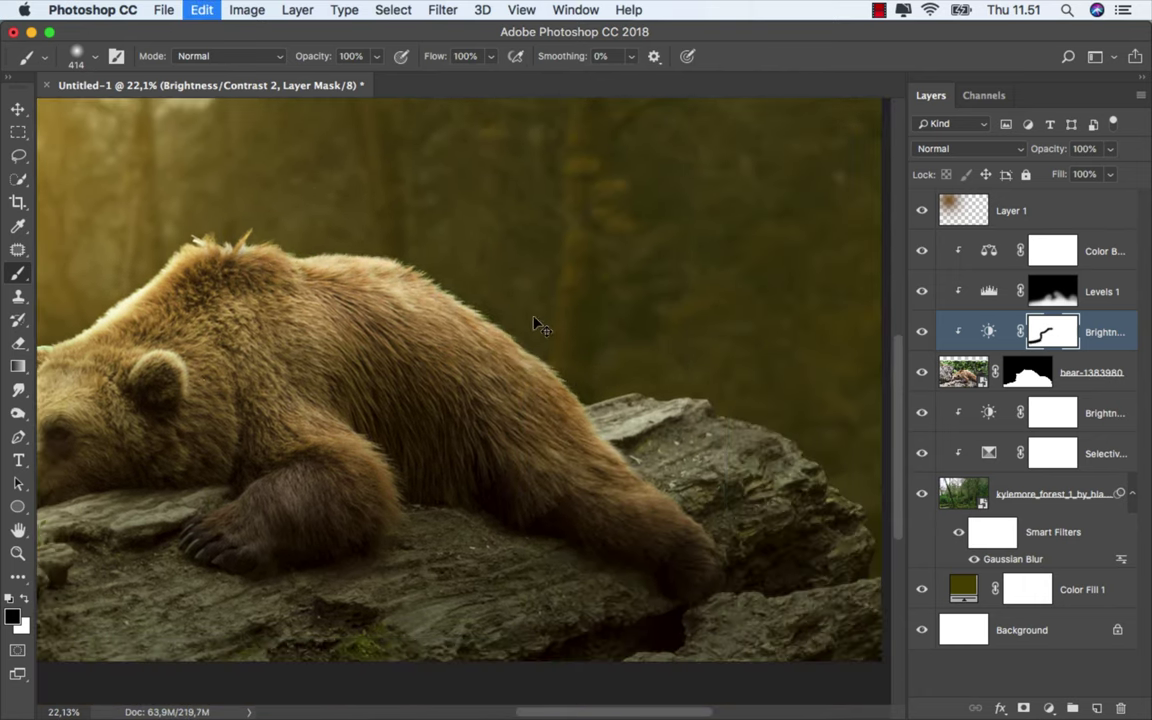
{"action": "mouse_move", "coordinate": [245, 217]}
{"action": "left_mouse_down"}
{"action": "mouse_move", "coordinate": [533, 312]}
{"action": "mouse_move", "coordinate": [679, 510]}
{"action": "left_mouse_up"}
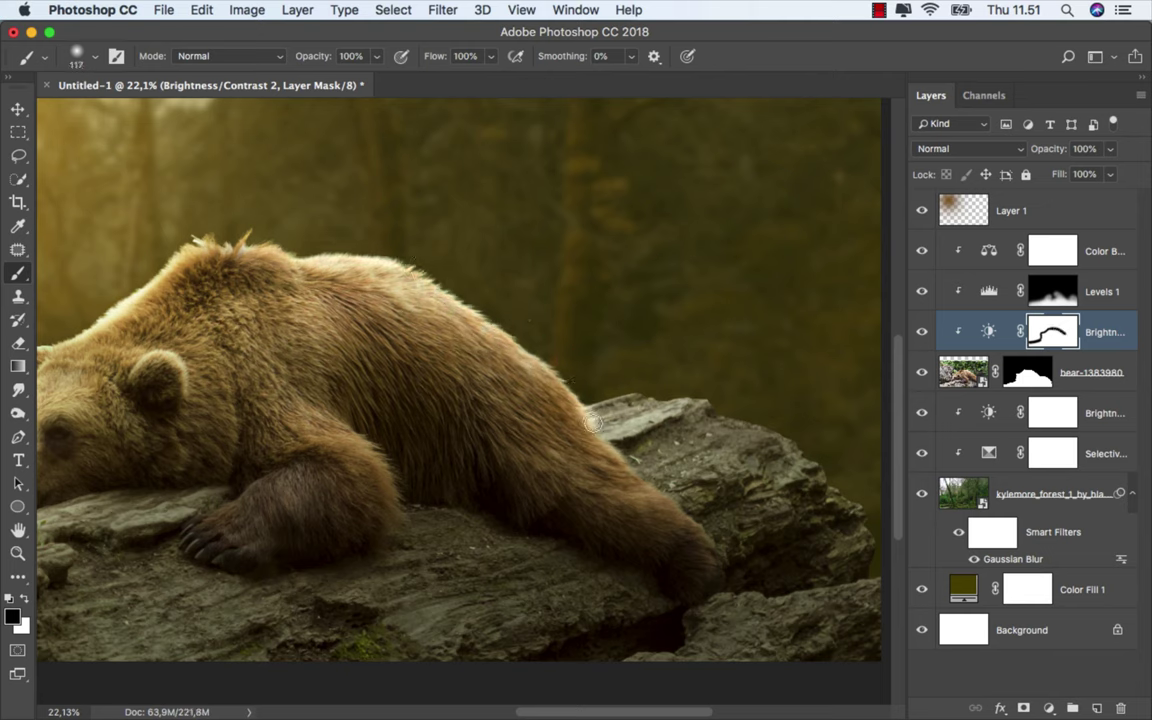
{"action": "key", "text": "ctrl+z"}
{"action": "mouse_move", "coordinate": [500, 335]}
{"action": "left_mouse_down"}
{"action": "mouse_move", "coordinate": [575, 440]}
{"action": "mouse_move", "coordinate": [706, 536]}
{"action": "left_mouse_up"}
{"action": "scroll", "coordinate": [708, 537], "scroll_direction": "down", "scroll_amount": 2}
{"action": "scroll", "coordinate": [680, 510], "scroll_direction": "up", "scroll_amount": 3}
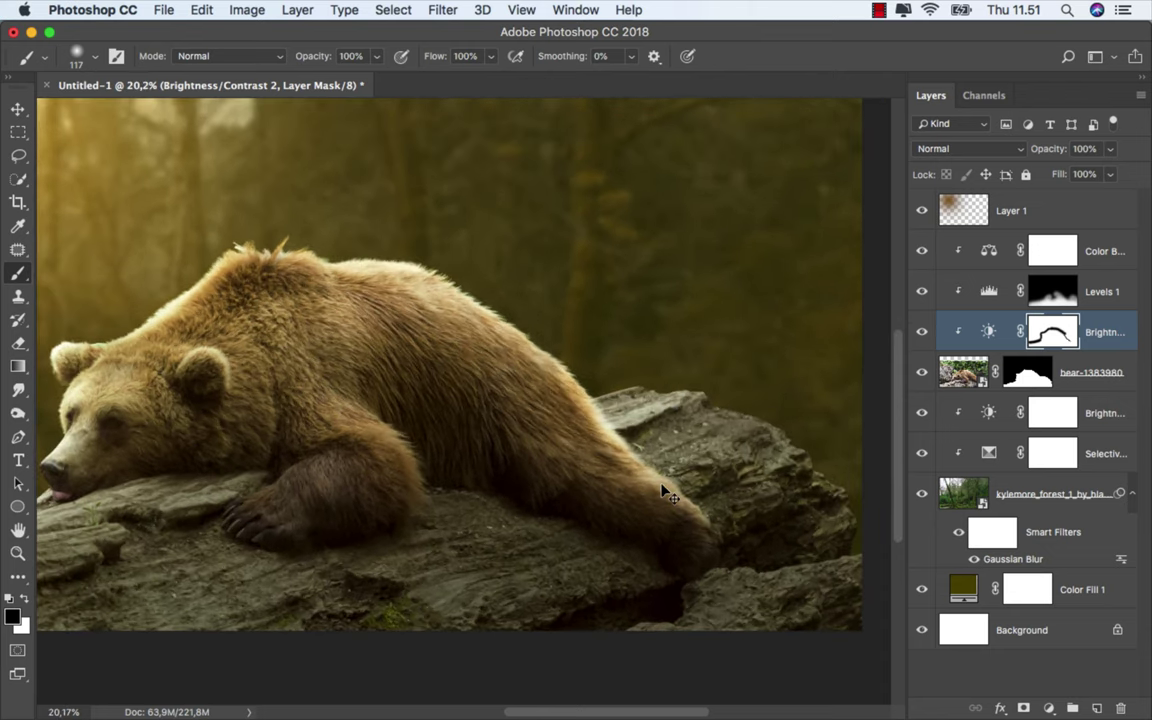
{"action": "scroll", "coordinate": [663, 489], "scroll_direction": "down", "scroll_amount": 2}
{"action": "scroll", "coordinate": [594, 379], "scroll_direction": "up", "scroll_amount": 3}
{"action": "mouse_move", "coordinate": [594, 379]}
{"action": "left_mouse_down"}
{"action": "mouse_move", "coordinate": [548, 337]}
{"action": "mouse_move", "coordinate": [728, 300]}
{"action": "left_mouse_up"}
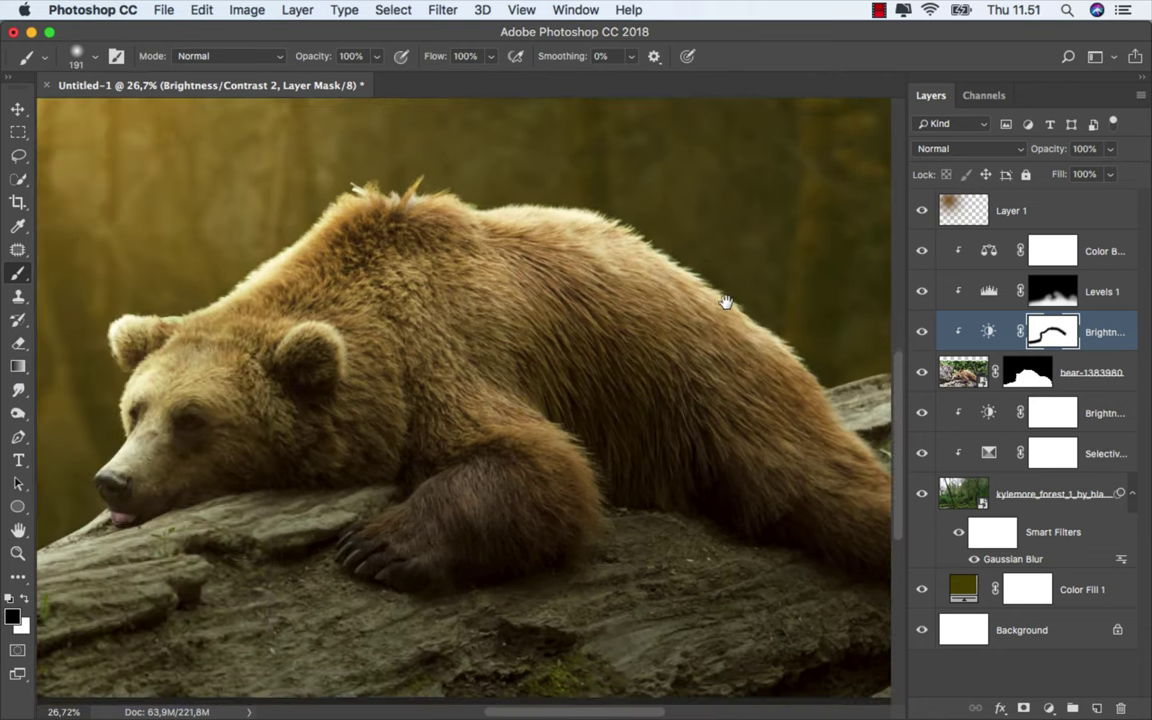
{"action": "left_click", "coordinate": [377, 57]}
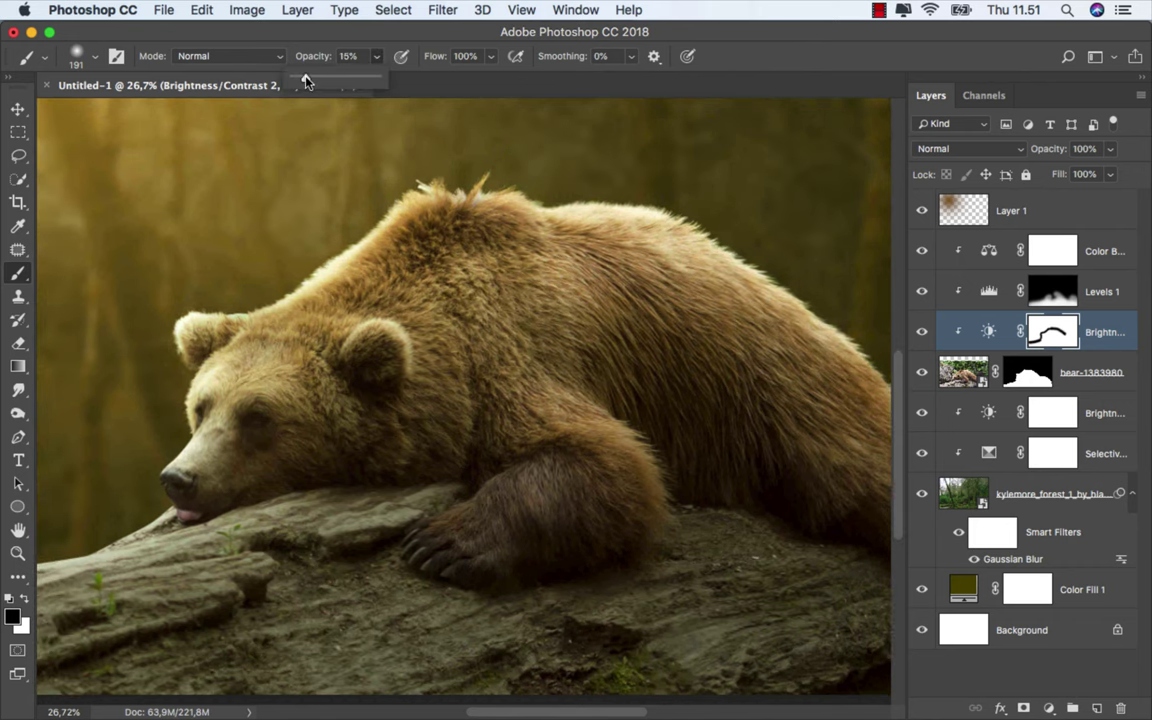
- Lower brush opacity to 15% and softly paint over the bear's ear and forehead
{"action": "scroll", "coordinate": [378, 326], "scroll_direction": "up", "scroll_amount": 1}
{"action": "mouse_move", "coordinate": [360, 333]}
{"action": "left_mouse_down"}
{"action": "mouse_move", "coordinate": [351, 338]}
{"action": "mouse_move", "coordinate": [417, 374]}
{"action": "left_mouse_up"}
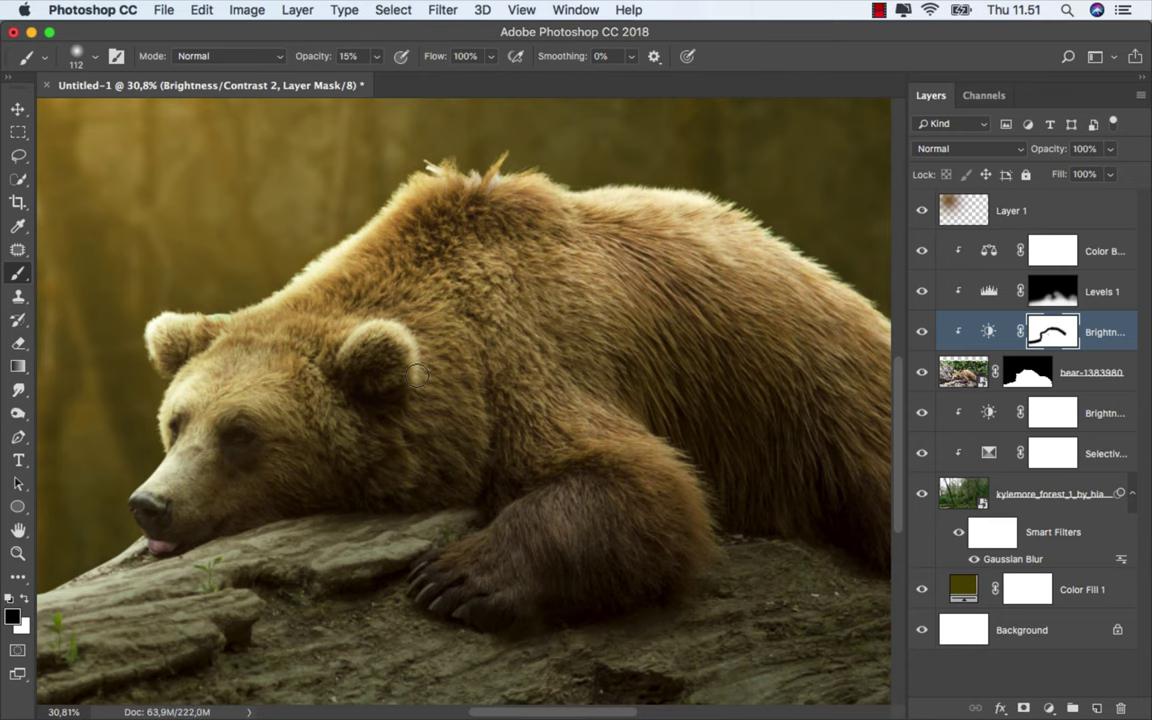
{"action": "left_click_drag", "start_coordinate": [296, 347], "coordinate": [337, 347]}
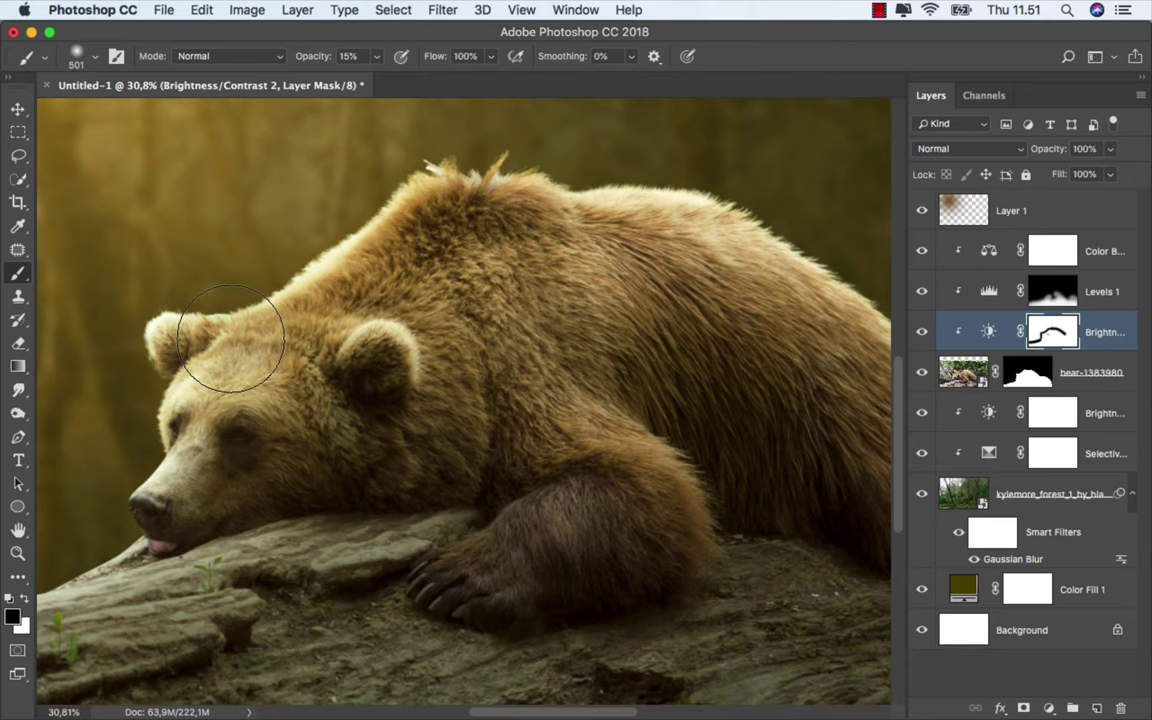
{"action": "left_click_drag", "start_coordinate": [230, 338], "coordinate": [300, 285]}
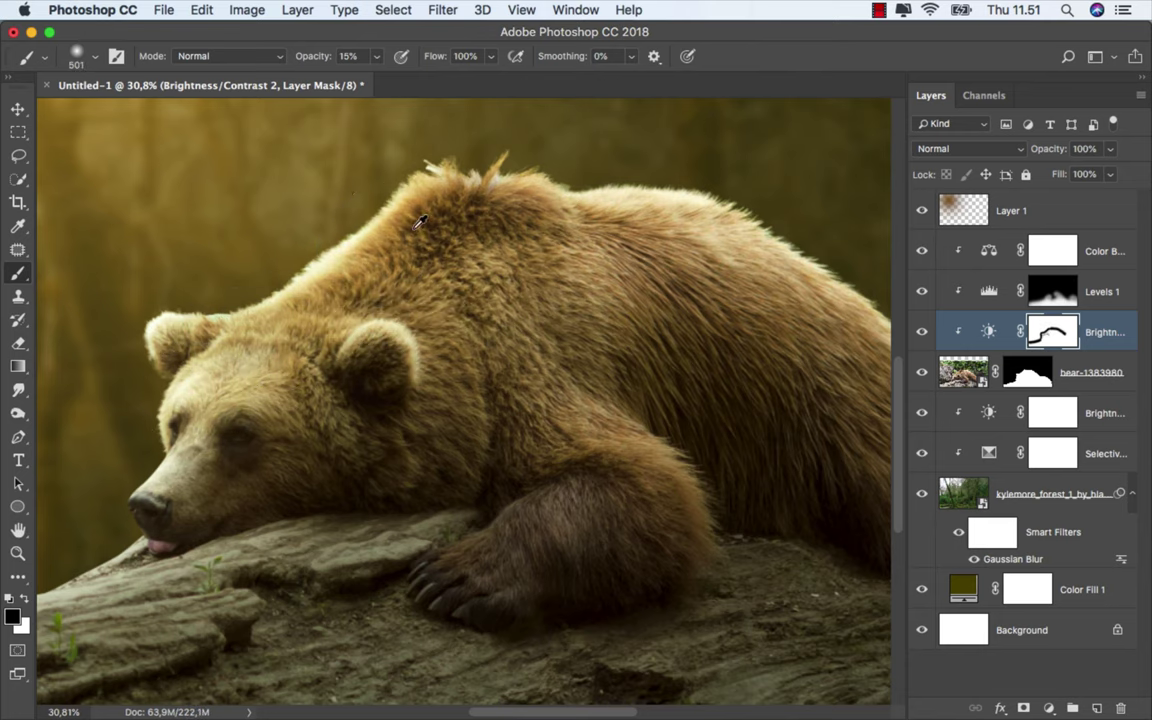
- Compare the Brightness/Contrast 2 effect on and off, then switch to a white 1120 px brush
{"action": "scroll", "coordinate": [420, 220], "scroll_direction": "down", "scroll_amount": 1}
{"action": "left_click_drag", "start_coordinate": [566, 347], "coordinate": [540, 347]}
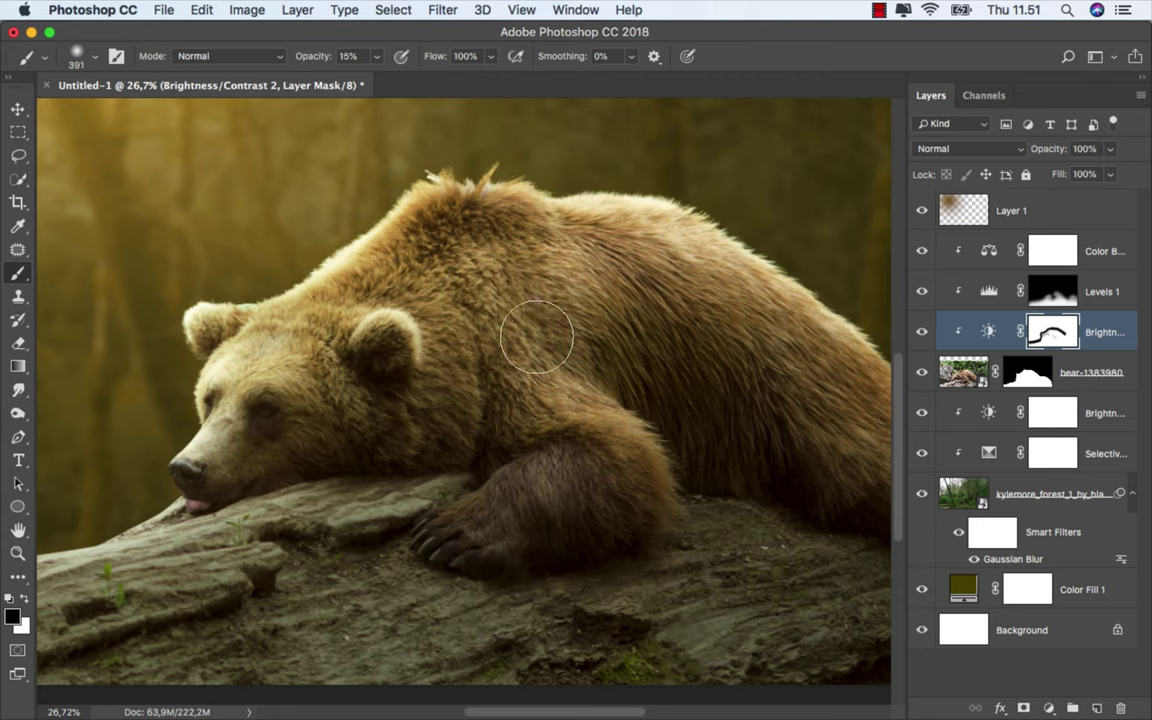
{"action": "scroll", "coordinate": [532, 287], "scroll_direction": "down", "scroll_amount": 1}
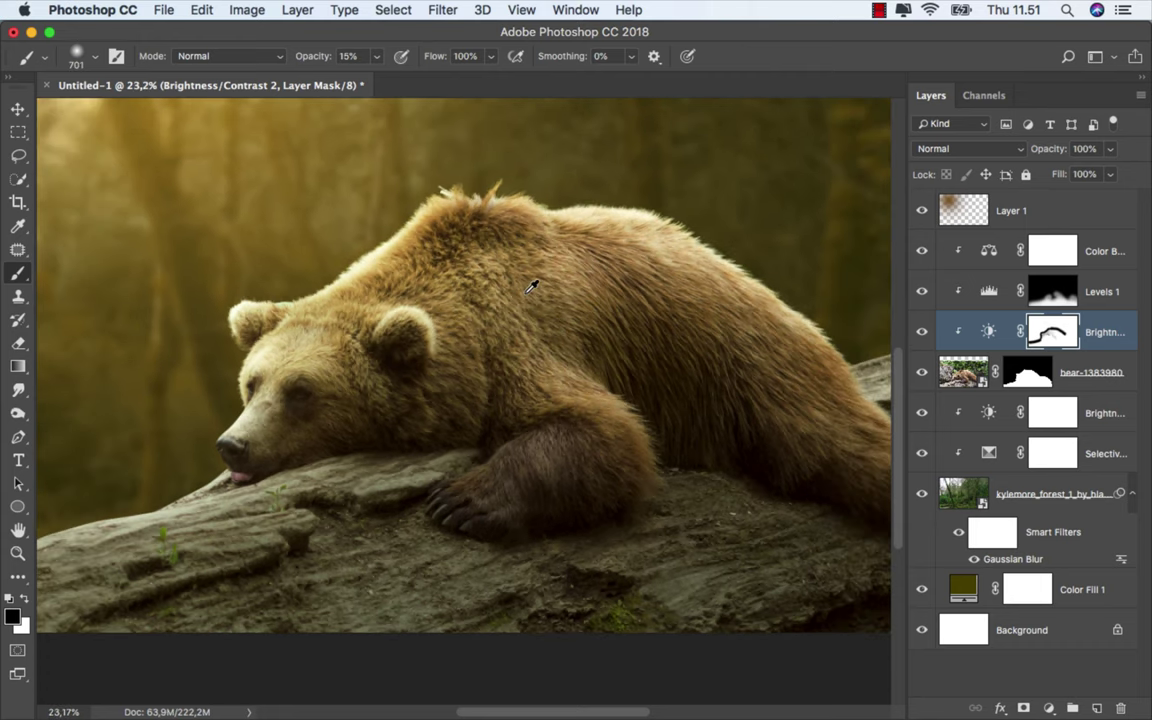
{"action": "scroll", "coordinate": [532, 287], "scroll_direction": "down", "scroll_amount": 1}
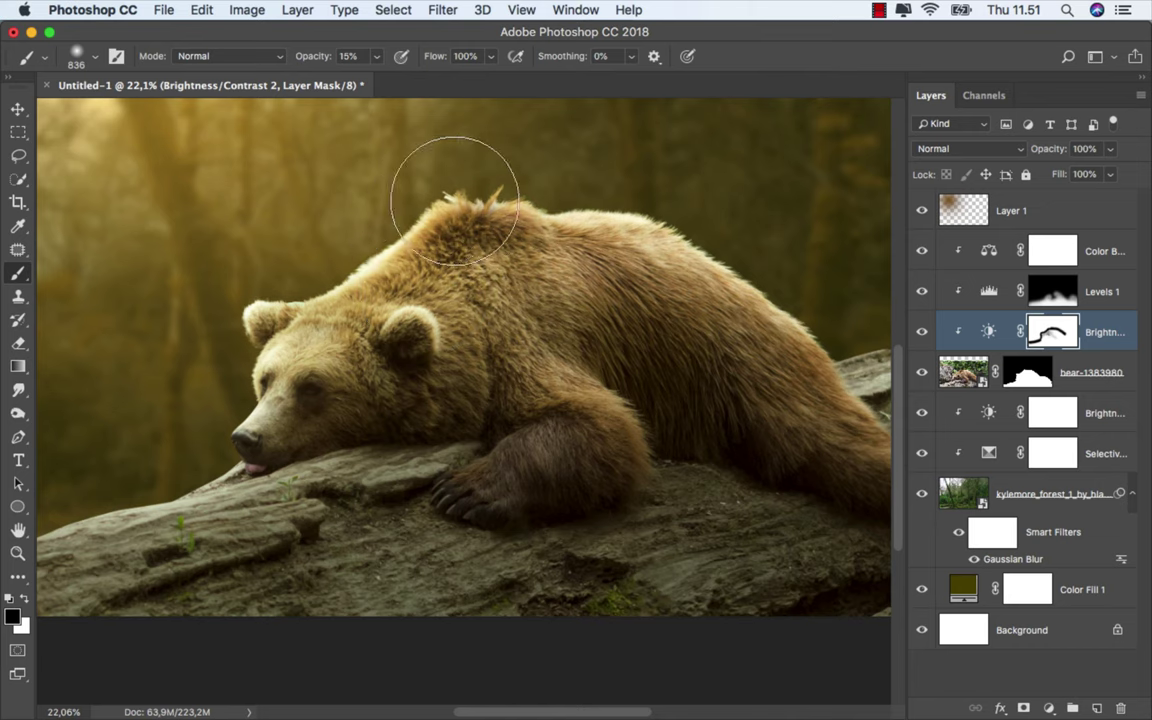
{"action": "scroll", "coordinate": [540, 226], "scroll_direction": "down", "scroll_amount": 1}
{"action": "scroll", "coordinate": [538, 240], "scroll_direction": "down", "scroll_amount": 1}
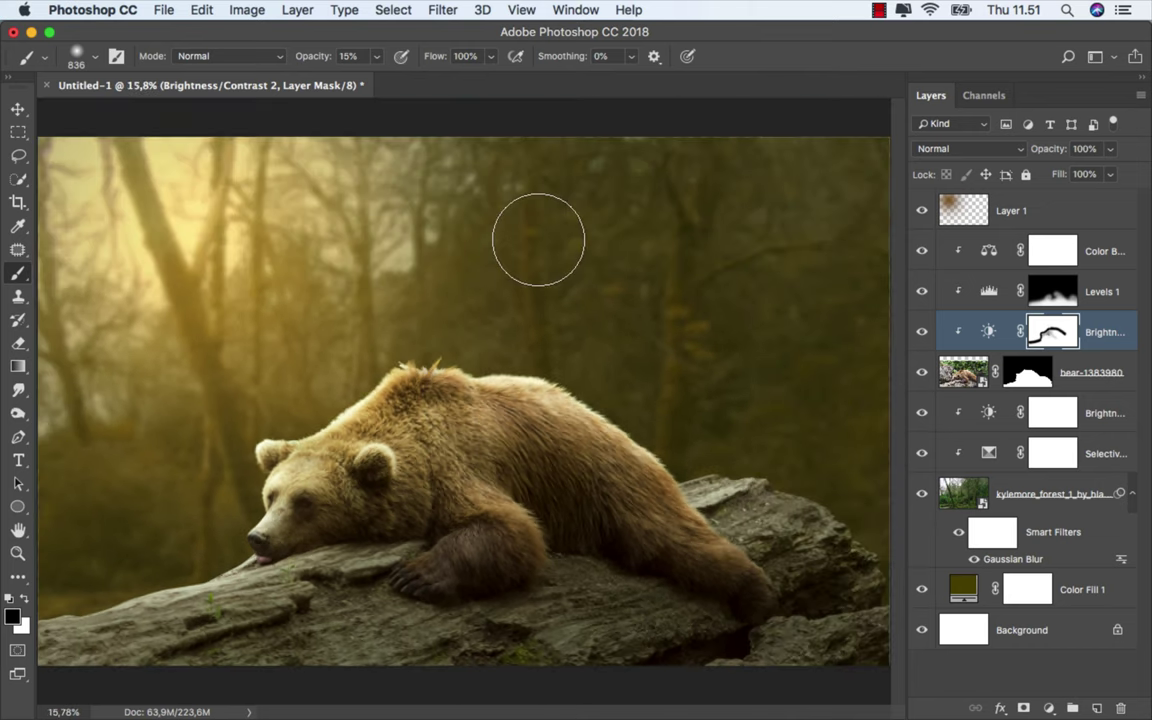
{"action": "left_click", "coordinate": [921, 332]}
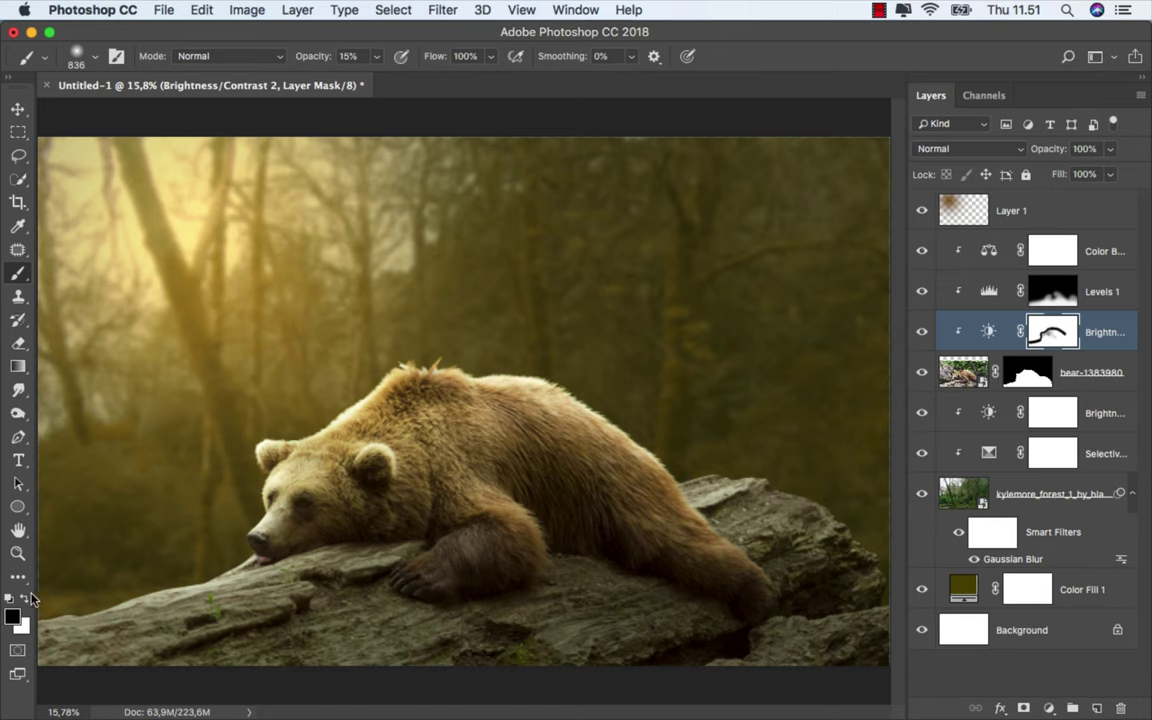
{"action": "left_click", "coordinate": [26, 600]}
{"action": "key", "text": "bracketright"}
{"action": "key", "text": "bracketright"}
{"action": "key", "text": "bracketright"}
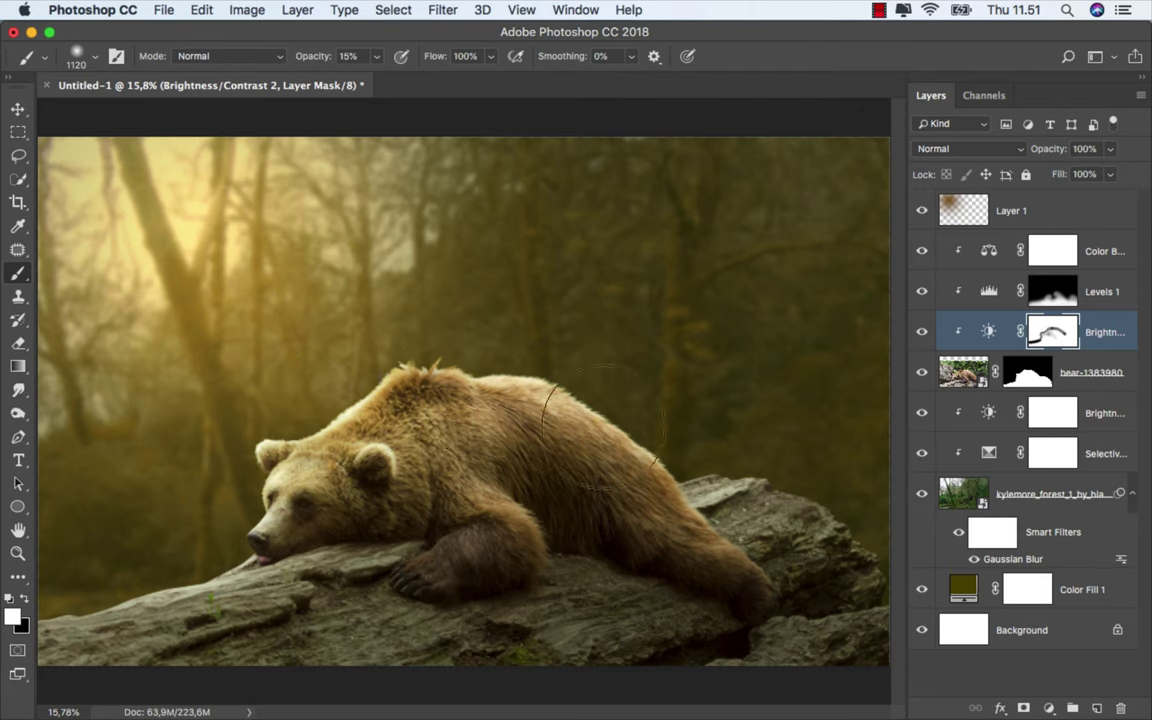
{"action": "scroll", "coordinate": [630, 452], "scroll_direction": "down", "scroll_amount": 1}
- Fit the whole composite on screen and select the Linear Dodge glow Layer 1
{"action": "left_click", "coordinate": [994, 326]}
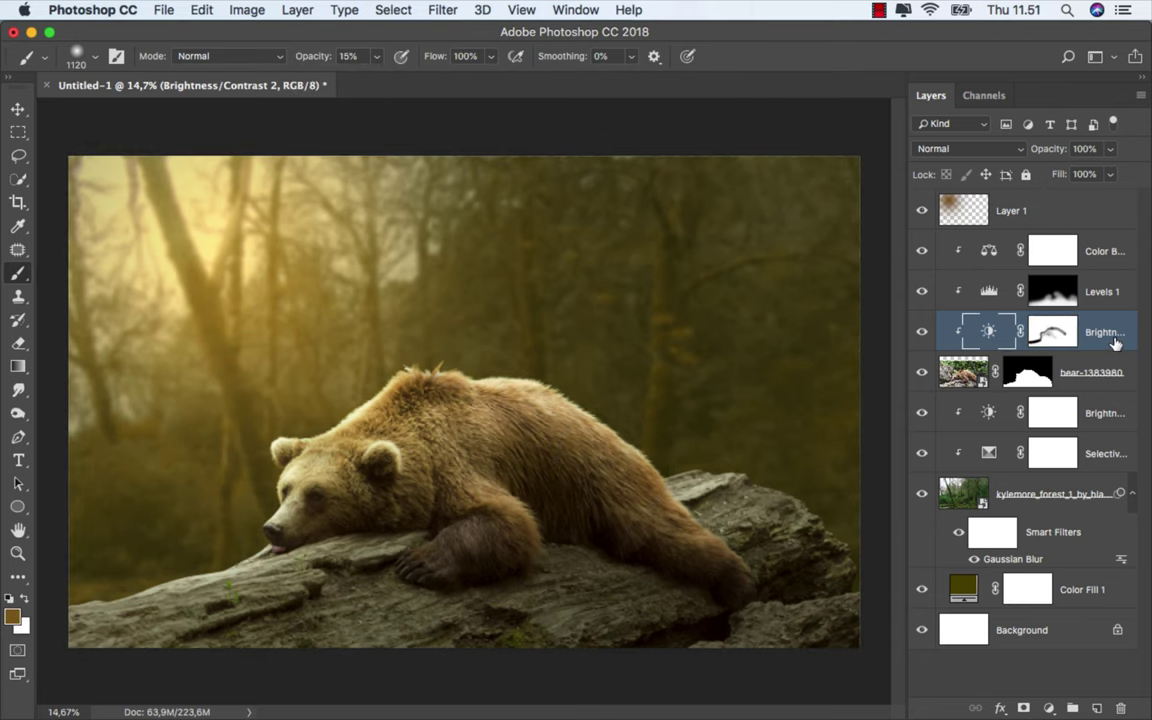
{"action": "key", "text": "v"}
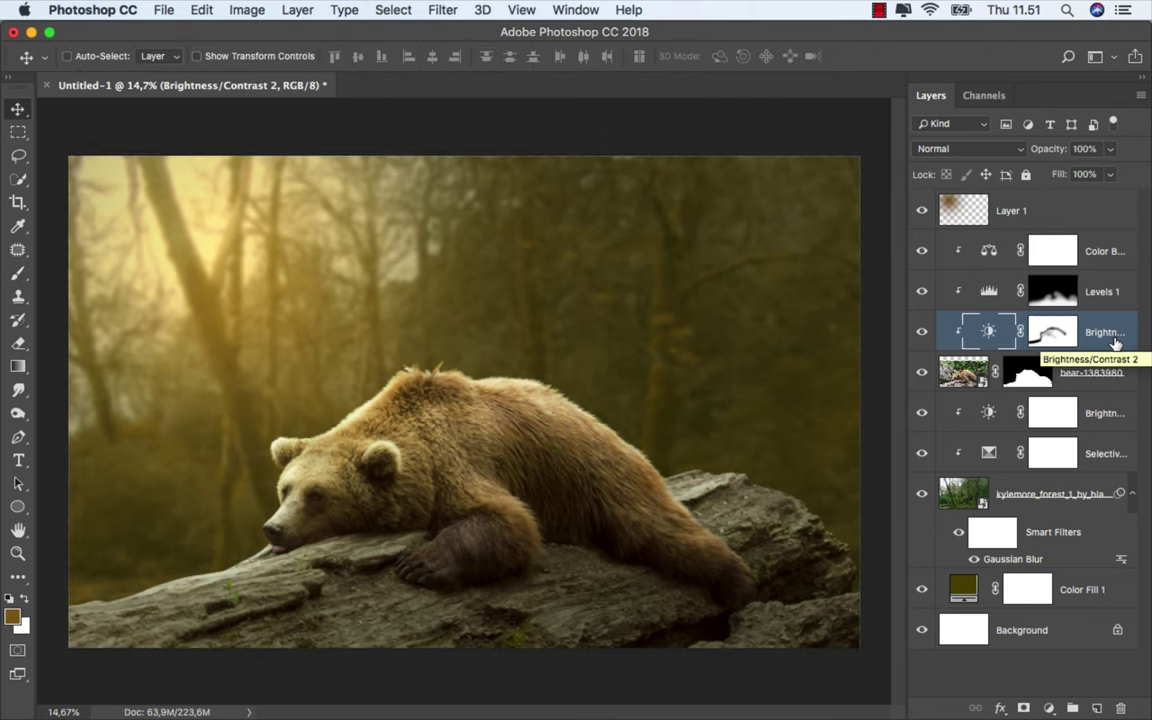
{"action": "key", "text": "ctrl+0"}
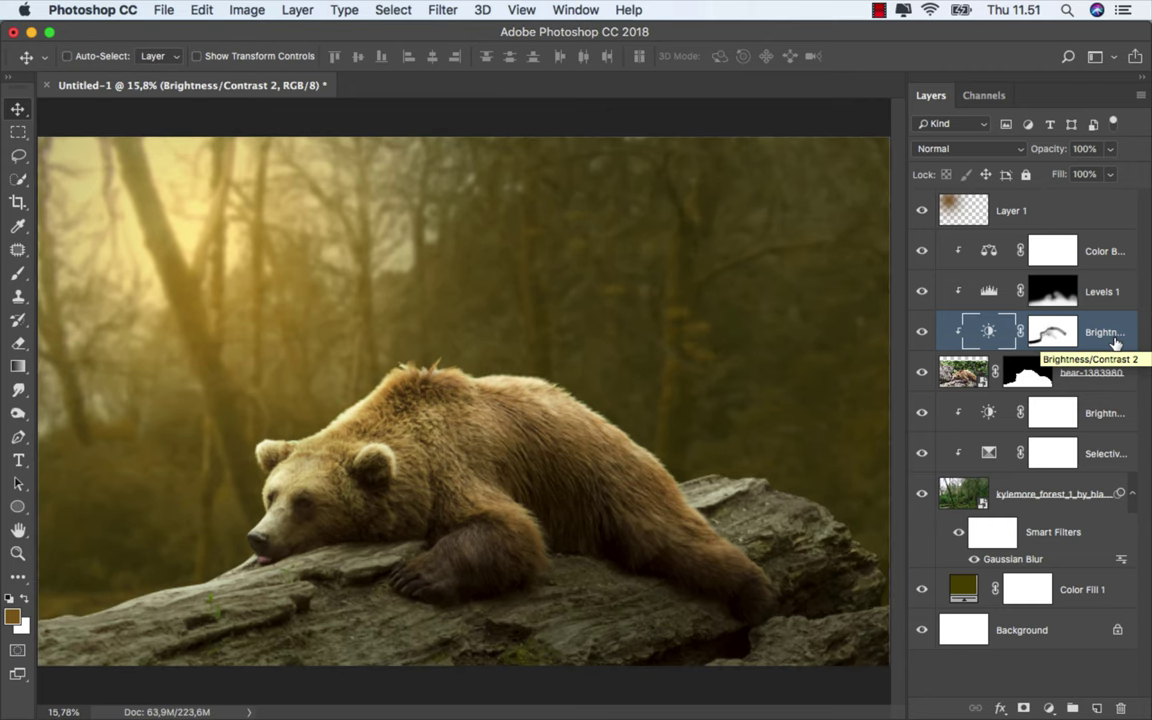
{"action": "left_click", "coordinate": [1050, 210]}
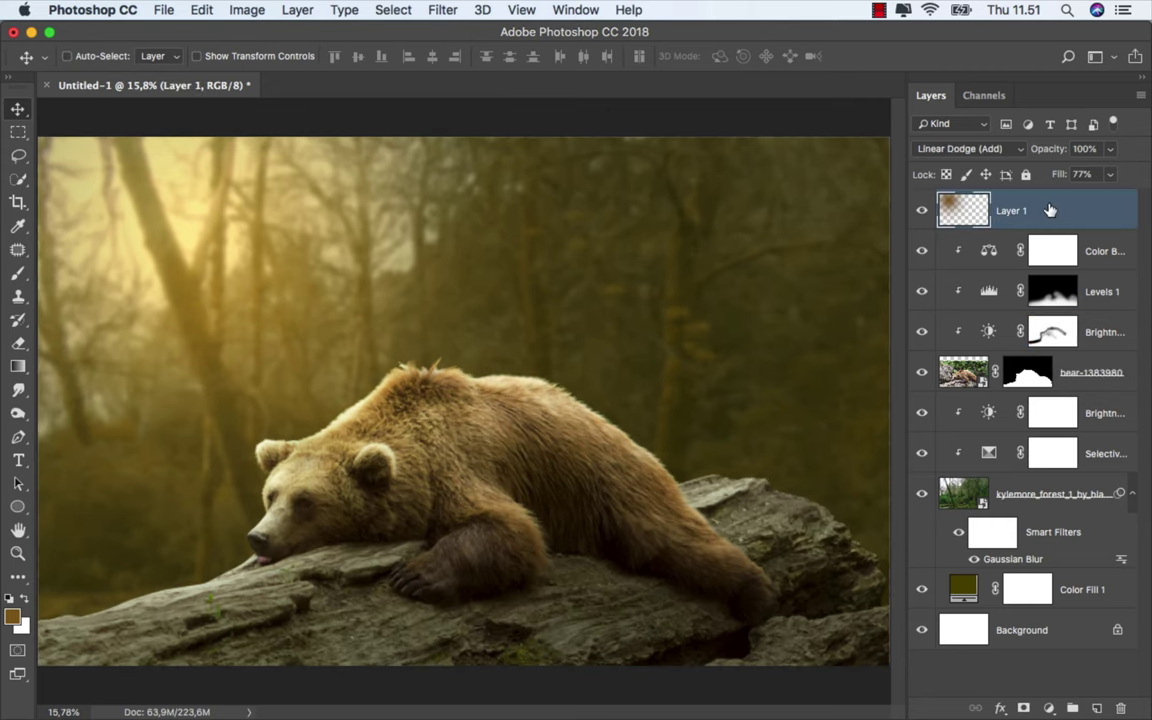